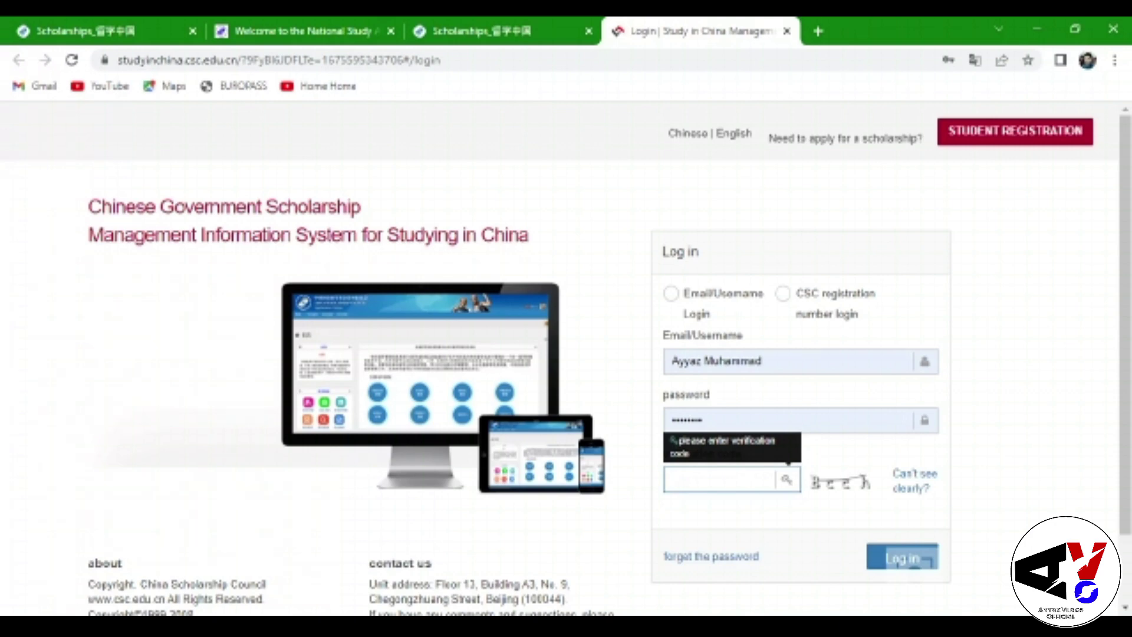
Enter the captcha verification code and log in to the scholarship system
{"action": "type", "text": "Bcch"}
{"action": "left_click", "coordinate": [914, 558]}
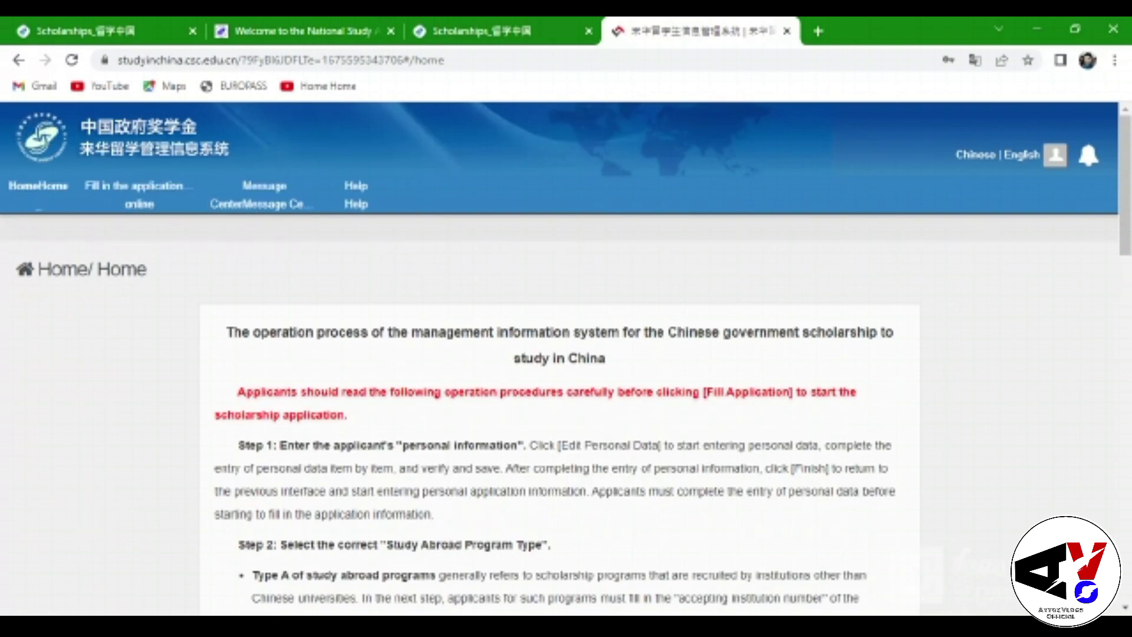
Go to 'Fill in the application online' and open 'edit profile' for personal information
{"action": "left_click", "coordinate": [136, 195]}
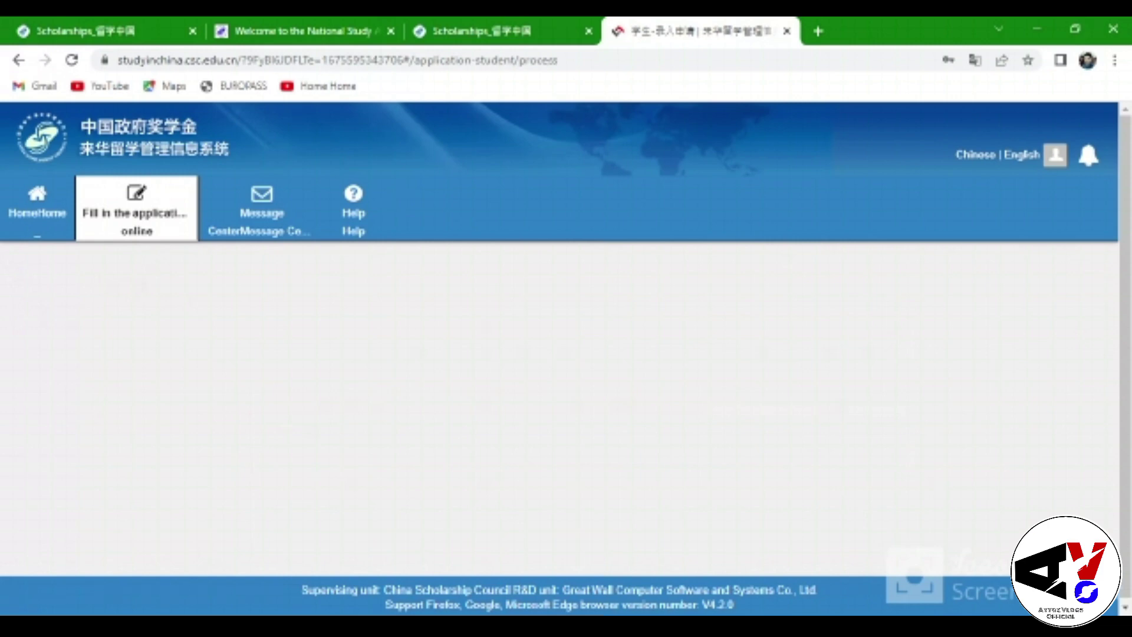
{"action": "scroll", "coordinate": [889, 344], "scroll_direction": "down", "scroll_amount": 3}
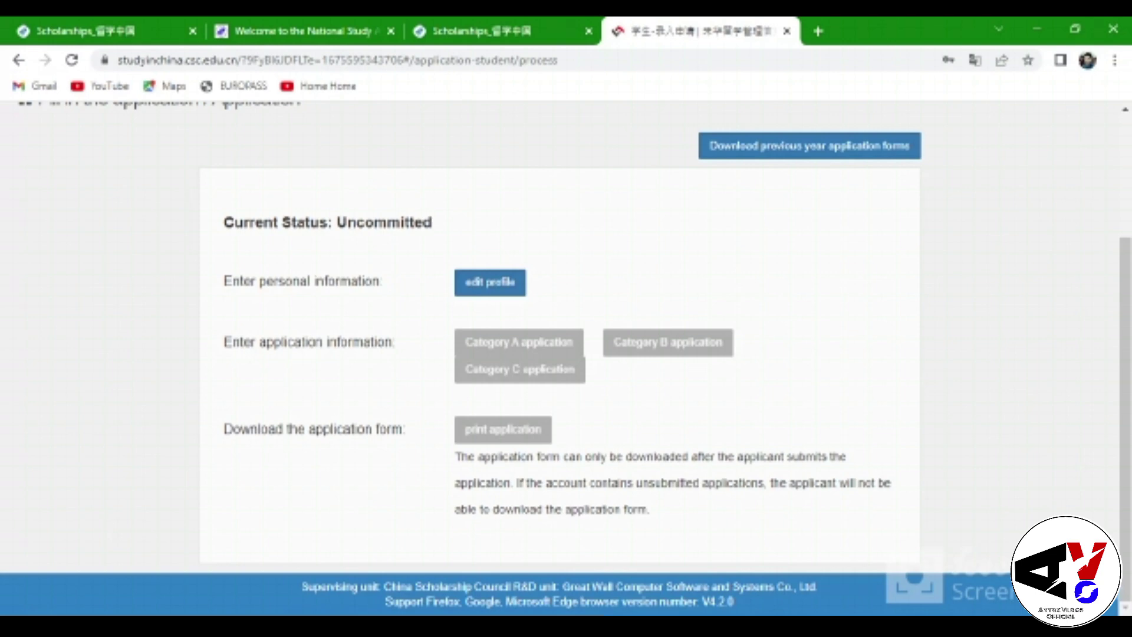
{"action": "left_click", "coordinate": [490, 282]}
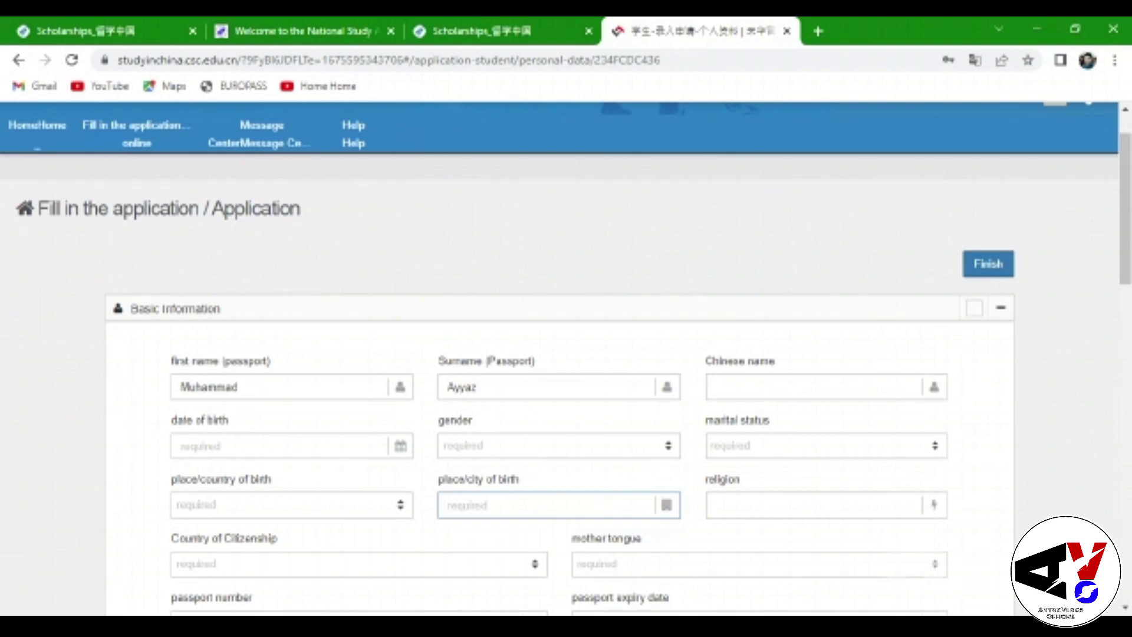
{"action": "scroll", "coordinate": [445, 472], "scroll_direction": "down", "scroll_amount": 15}
{"action": "scroll", "coordinate": [755, 480], "scroll_direction": "up", "scroll_amount": 20}
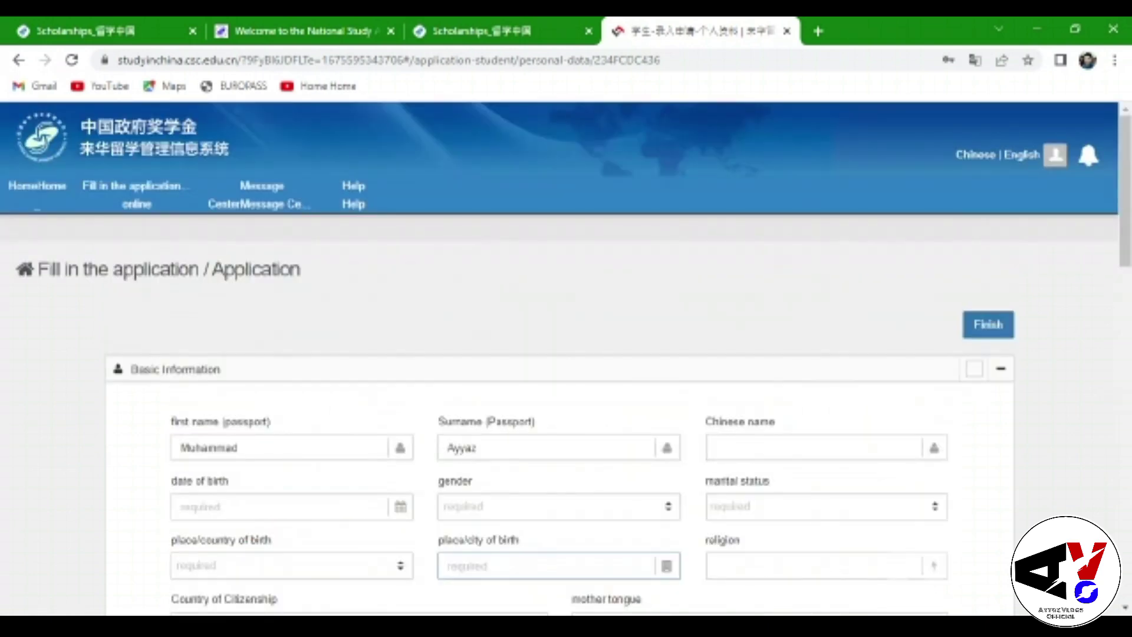
{"action": "left_click", "coordinate": [323, 508]}
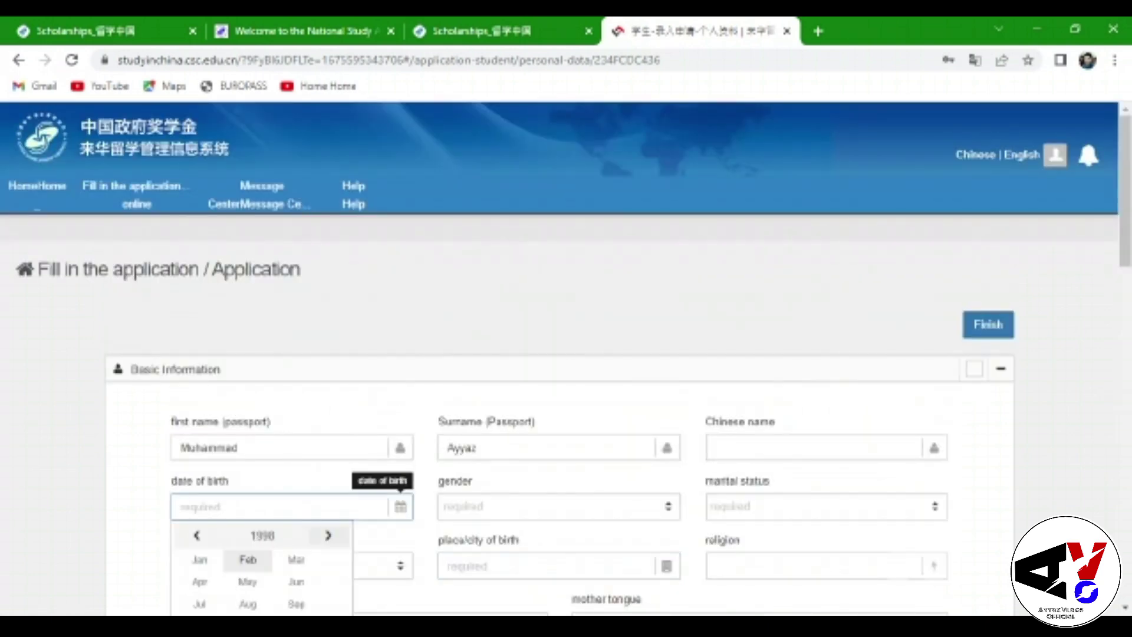
{"action": "left_click", "coordinate": [247, 581]}
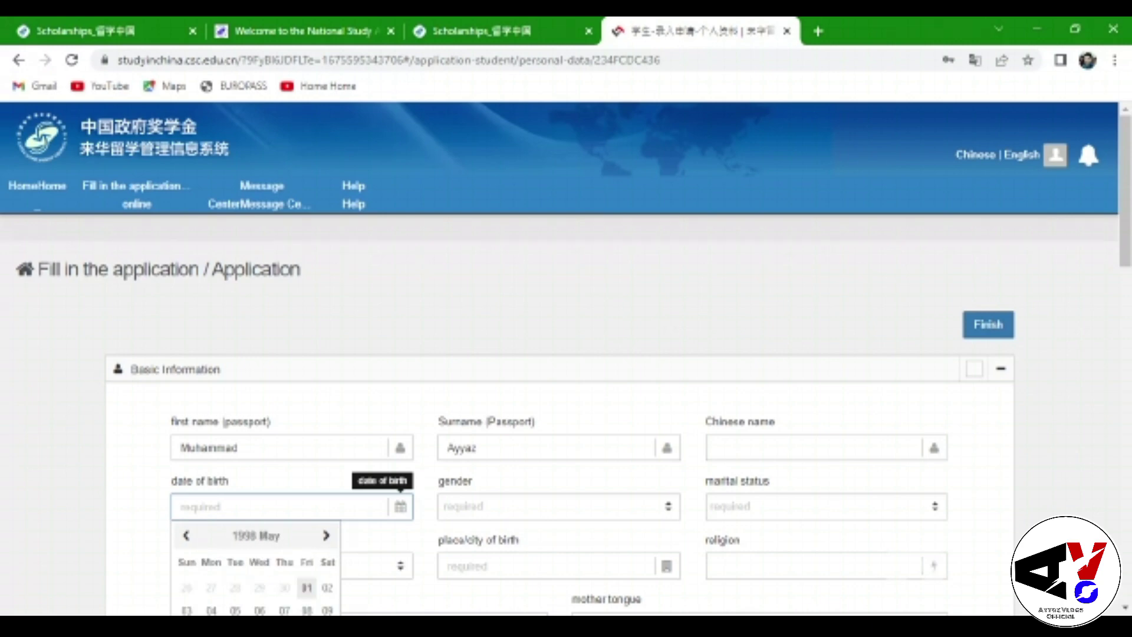
{"action": "scroll", "coordinate": [307, 588], "scroll_direction": "down", "scroll_amount": 2}
{"action": "left_click", "coordinate": [213, 542]}
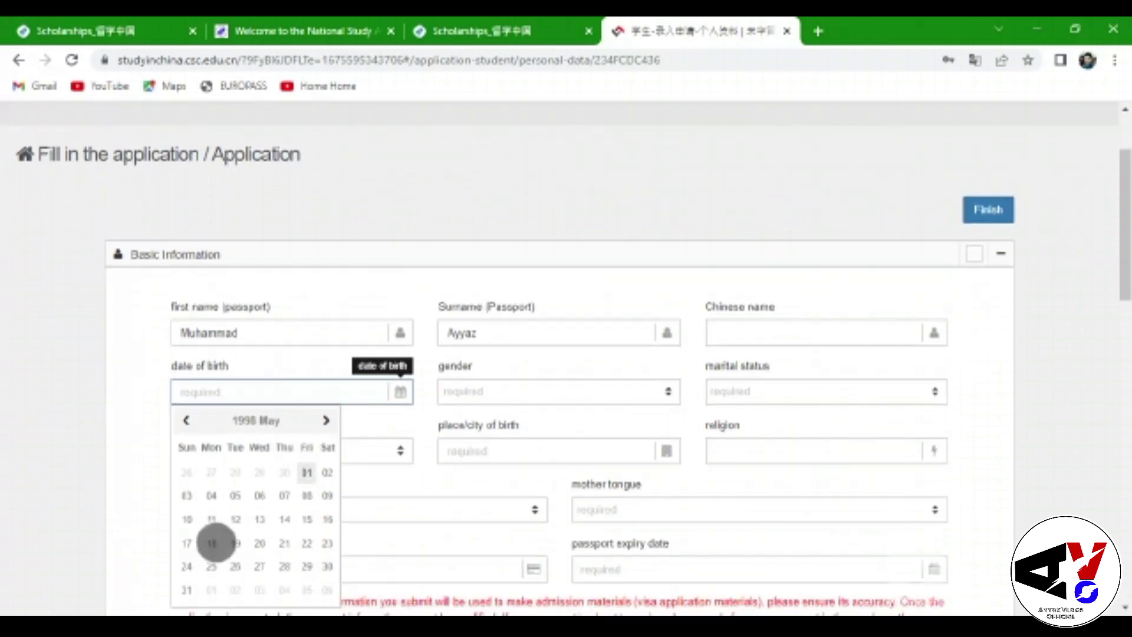
{"action": "left_click", "coordinate": [568, 398]}
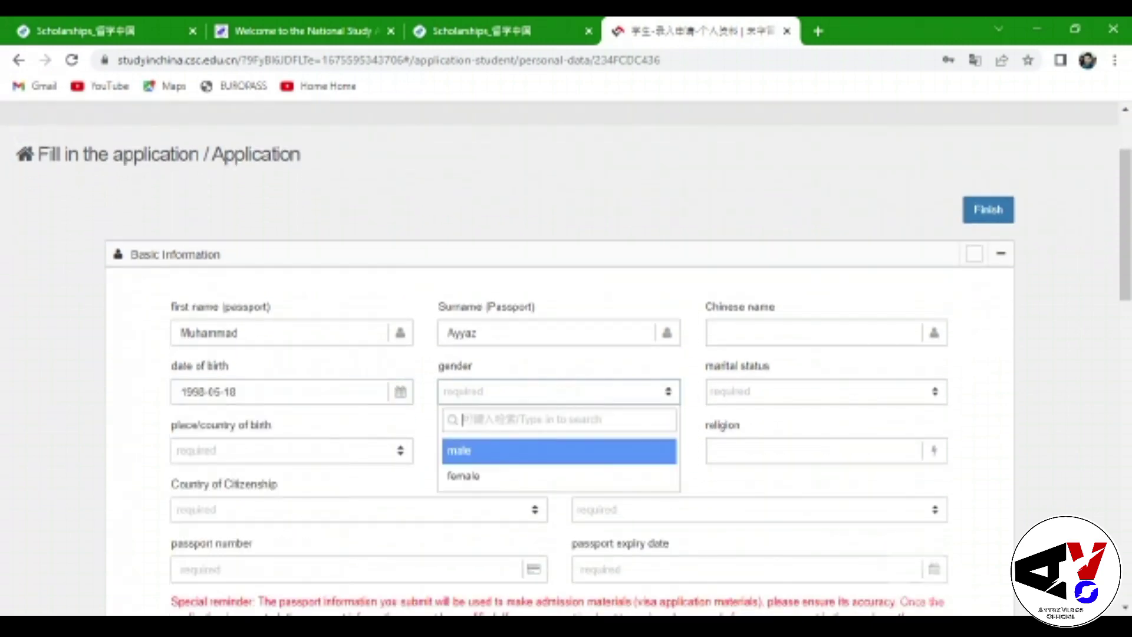
{"action": "left_click", "coordinate": [530, 447]}
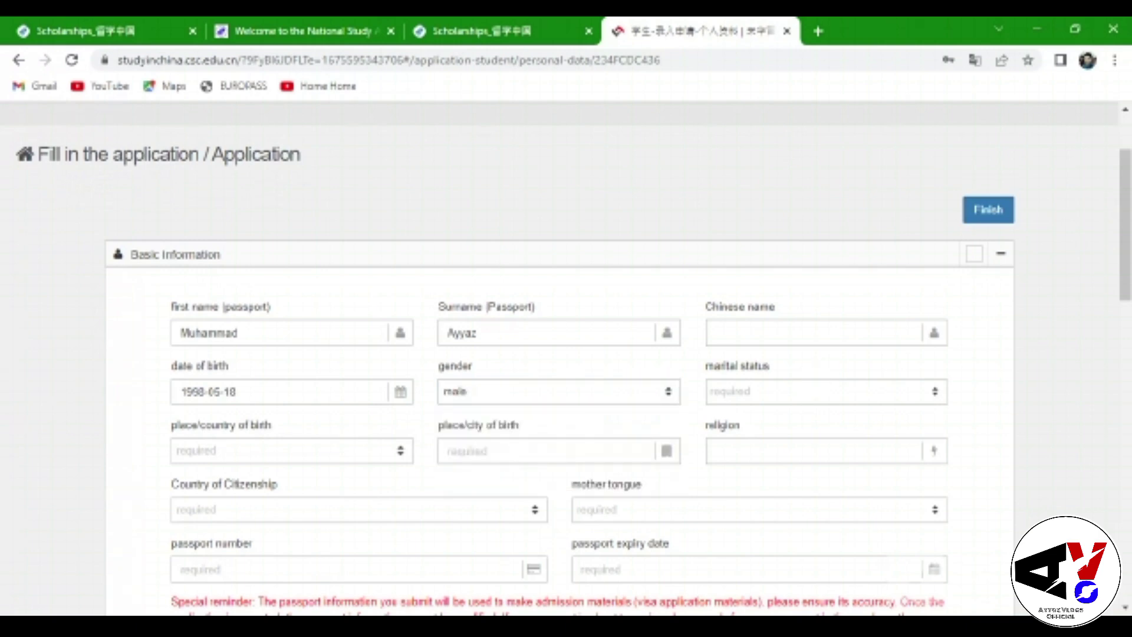
{"action": "left_click", "coordinate": [825, 391]}
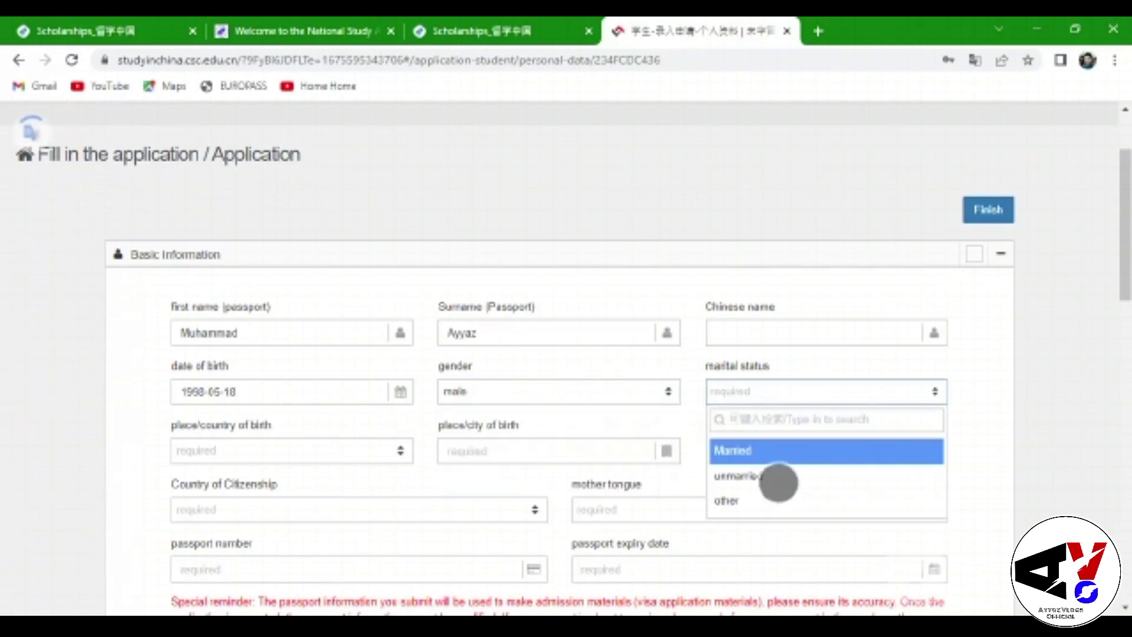
{"action": "left_click", "coordinate": [778, 482]}
Enter country of birth Pakistan, city Bahawalpur, and religion Islam
{"action": "left_click", "coordinate": [265, 450]}
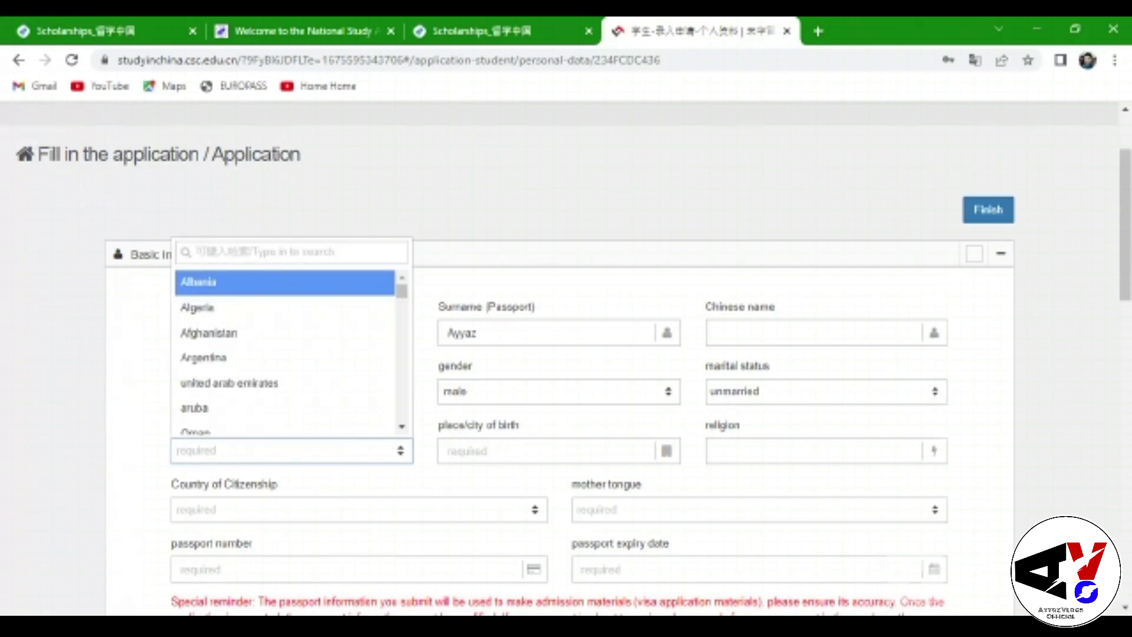
{"action": "type", "text": "paki"}
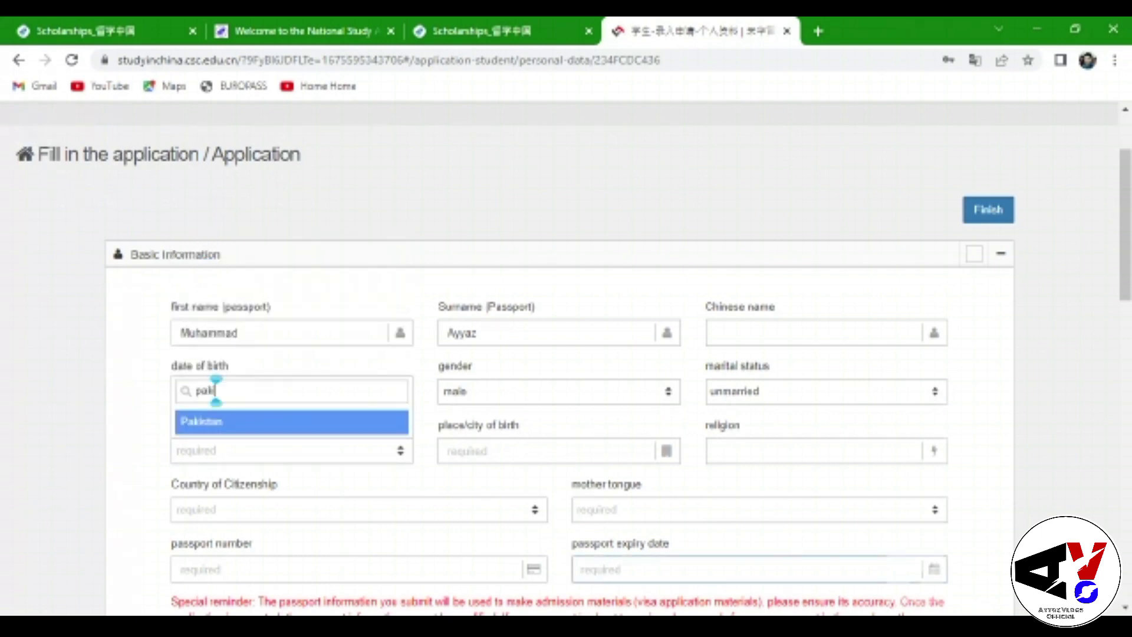
{"action": "left_click", "coordinate": [284, 420]}
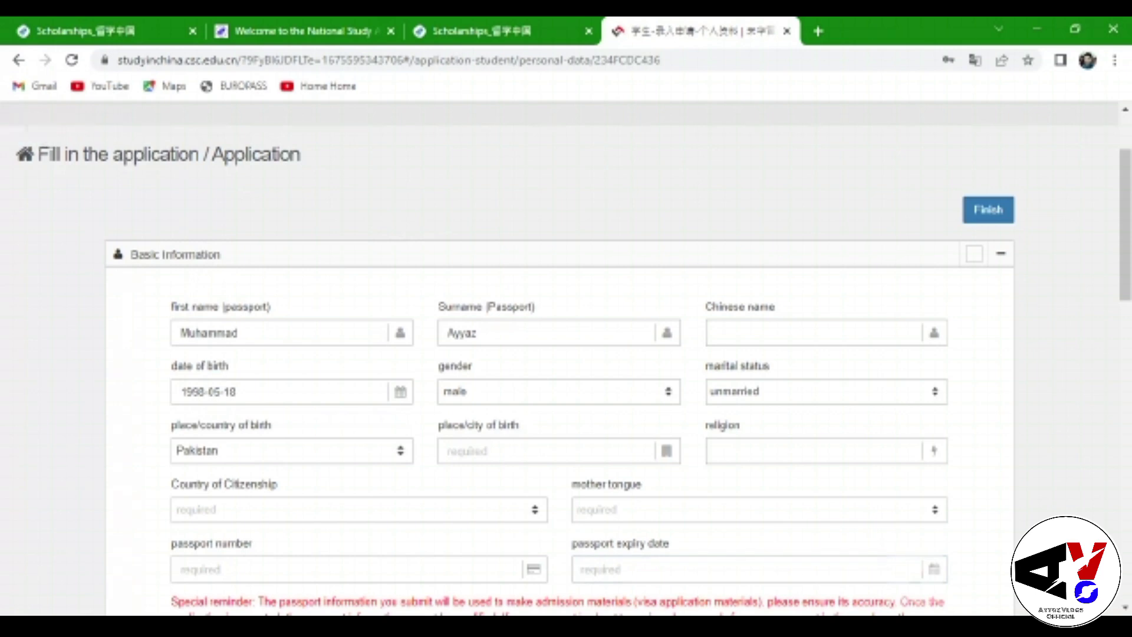
{"action": "left_click", "coordinate": [533, 452]}
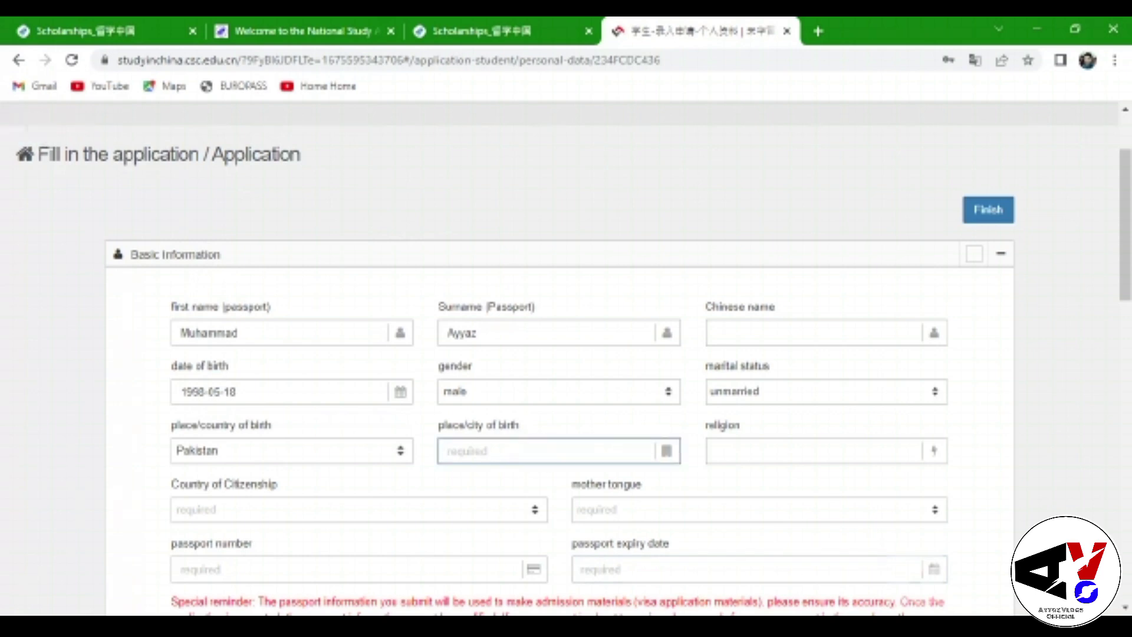
{"action": "type", "text": "Bahawal"}
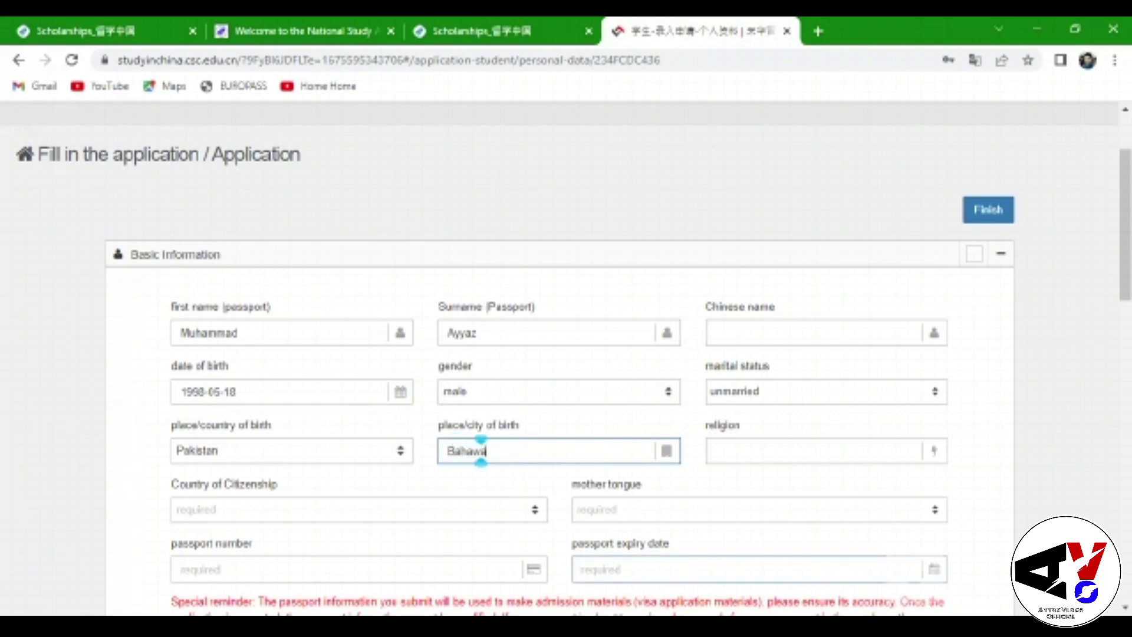
{"action": "type", "text": "pur"}
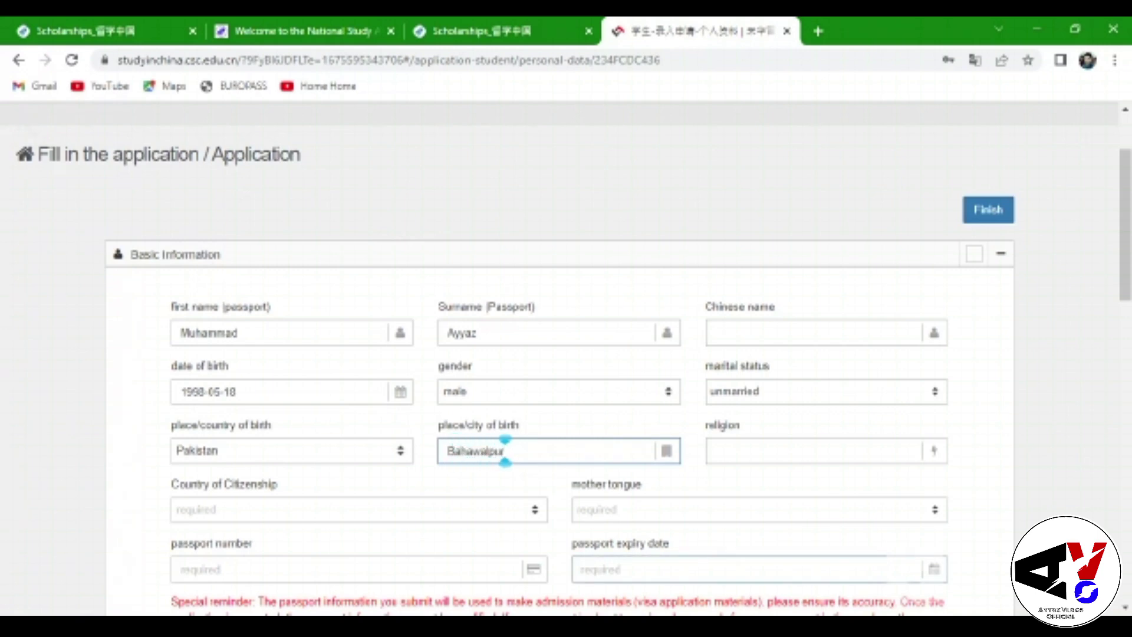
{"action": "left_click", "coordinate": [824, 452]}
{"action": "type", "text": "I"}
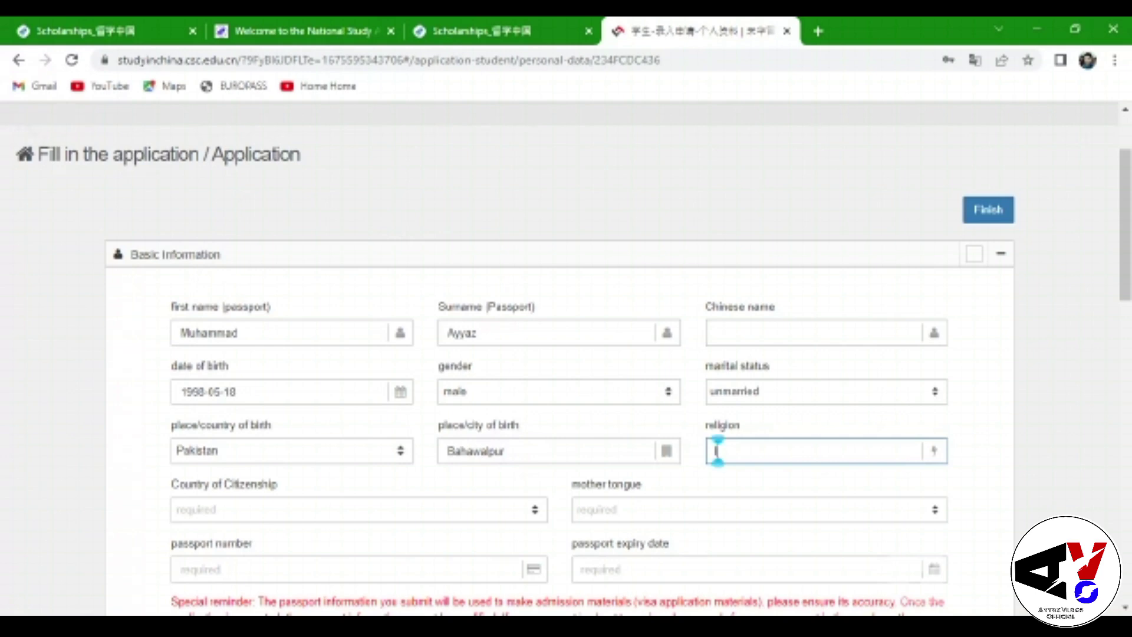
{"action": "type", "text": "slam"}
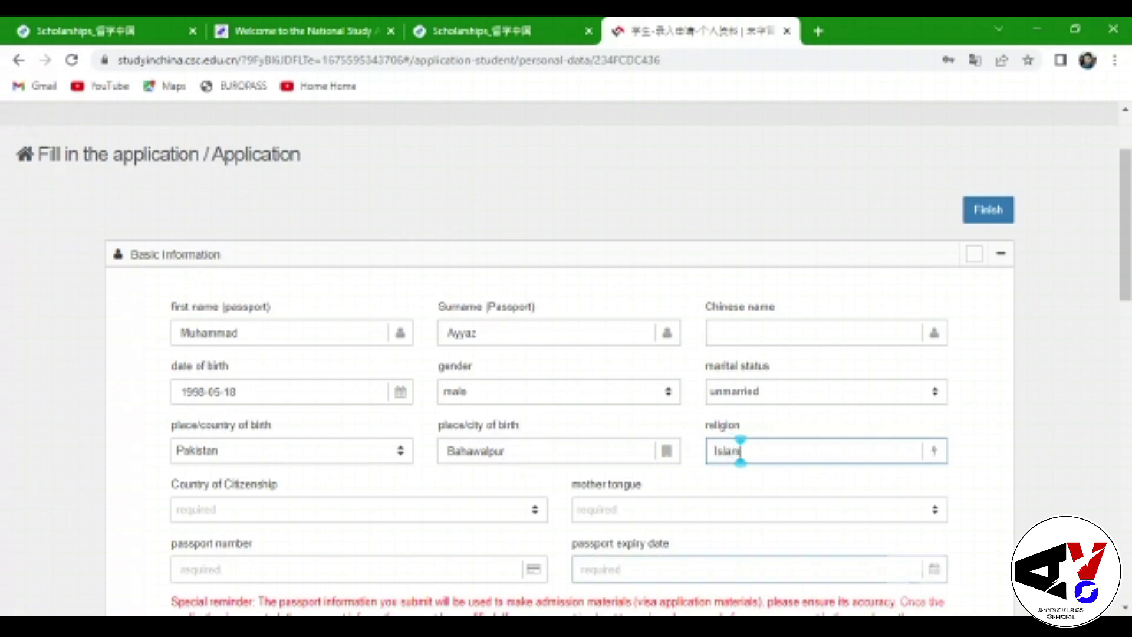
{"action": "scroll", "coordinate": [842, 342], "scroll_direction": "down", "scroll_amount": 3}
Set country of citizenship to Pakistan and mother tongue to Urdu
{"action": "left_click", "coordinate": [349, 326]}
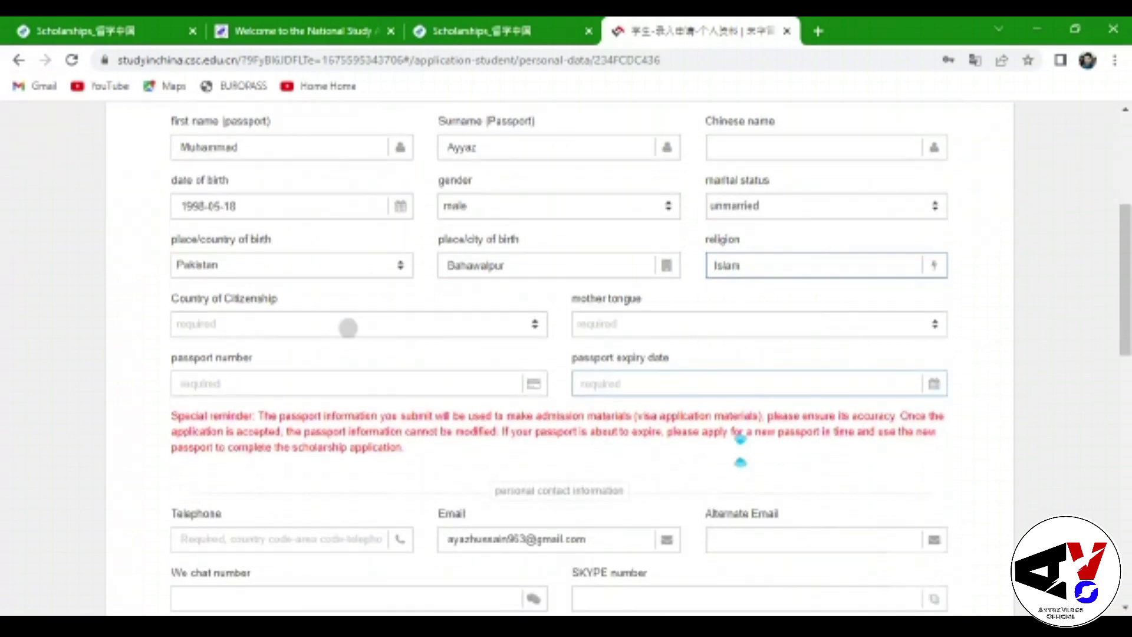
{"action": "type", "text": "P"}
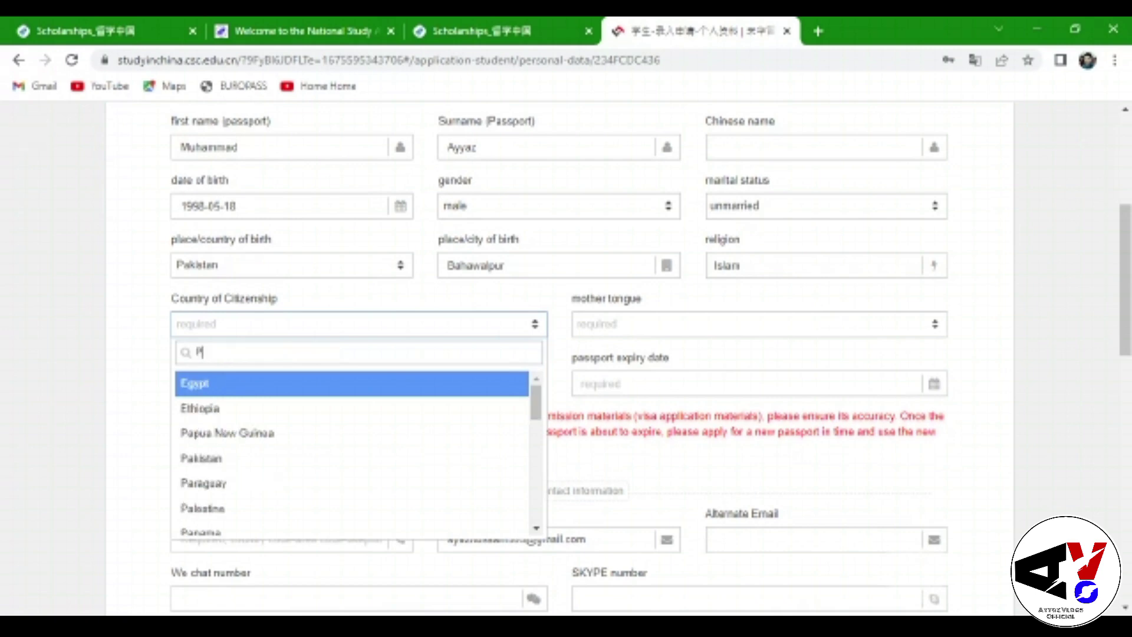
{"action": "type", "text": "aki"}
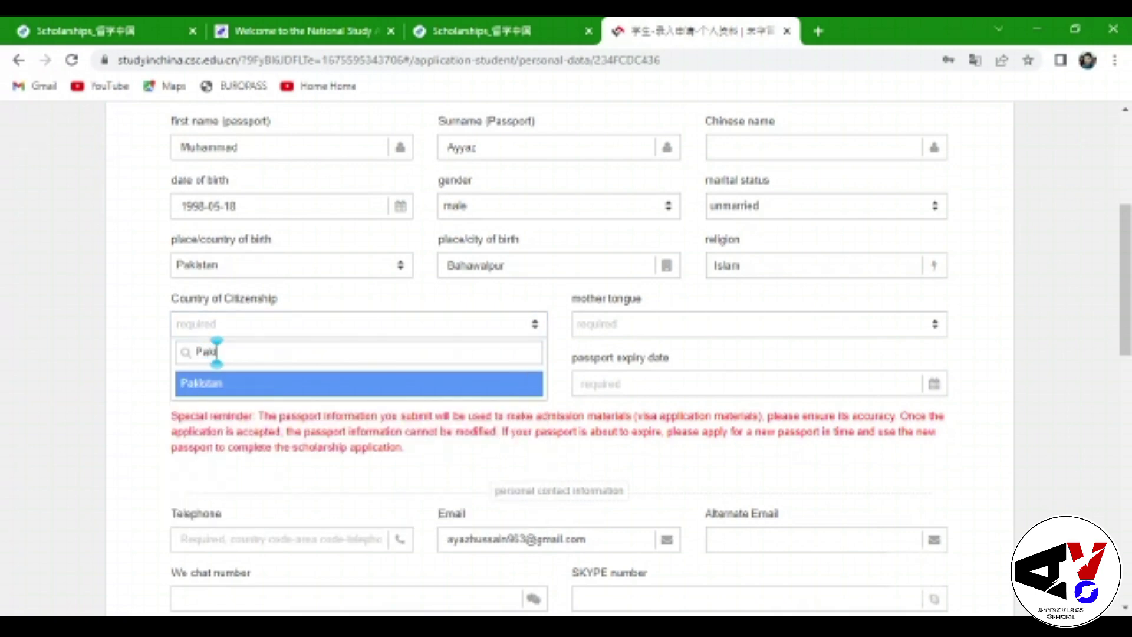
{"action": "key", "text": "Return"}
{"action": "left_click", "coordinate": [759, 324]}
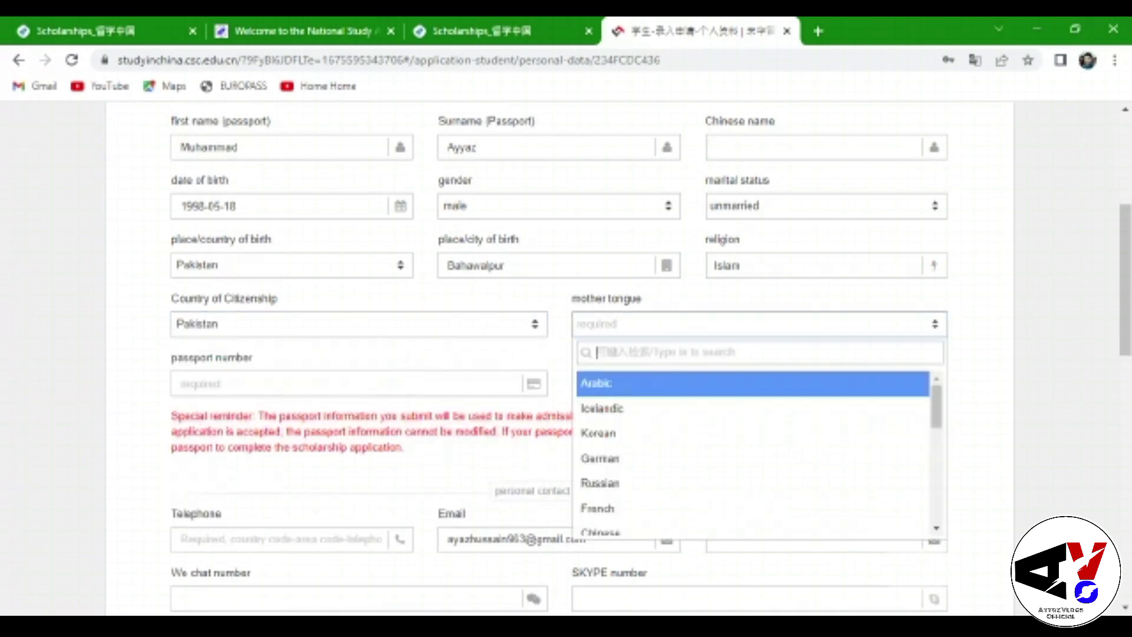
{"action": "type", "text": "Urdu"}
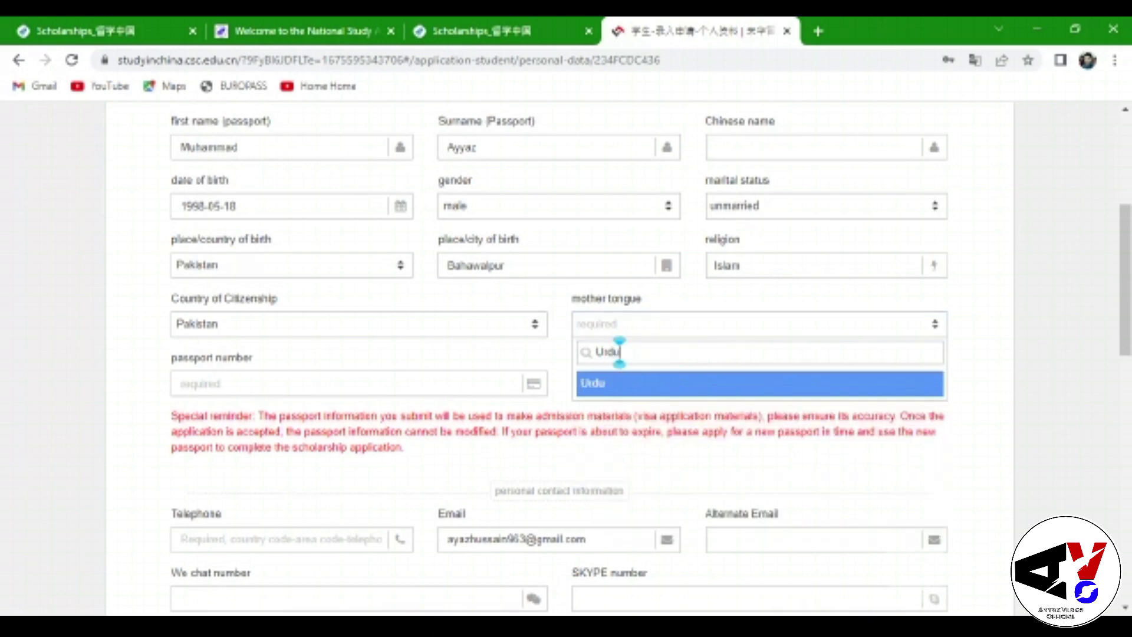
{"action": "key", "text": "Return"}
Enter the passport number and set the passport expiry date to 2030-10-29
{"action": "left_click", "coordinate": [412, 382]}
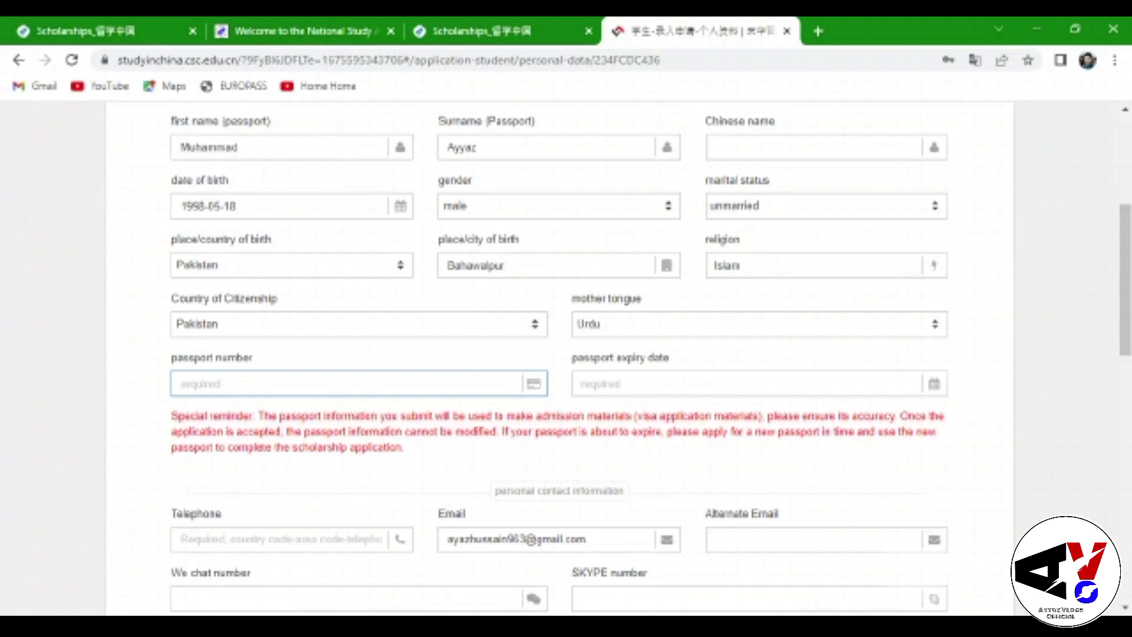
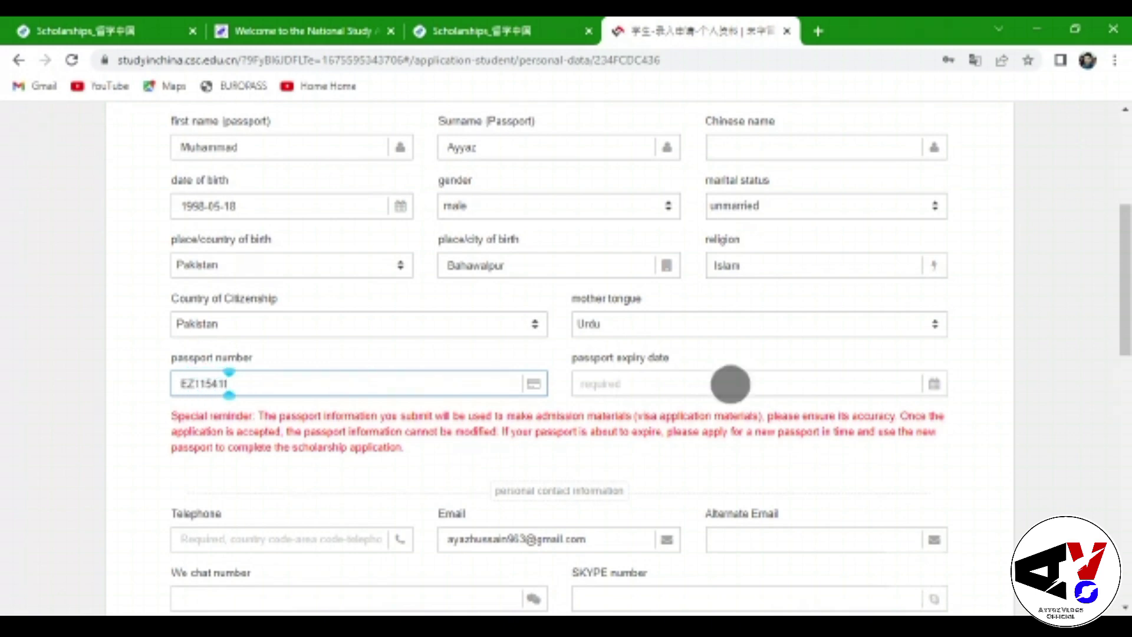
{"action": "left_click", "coordinate": [730, 384]}
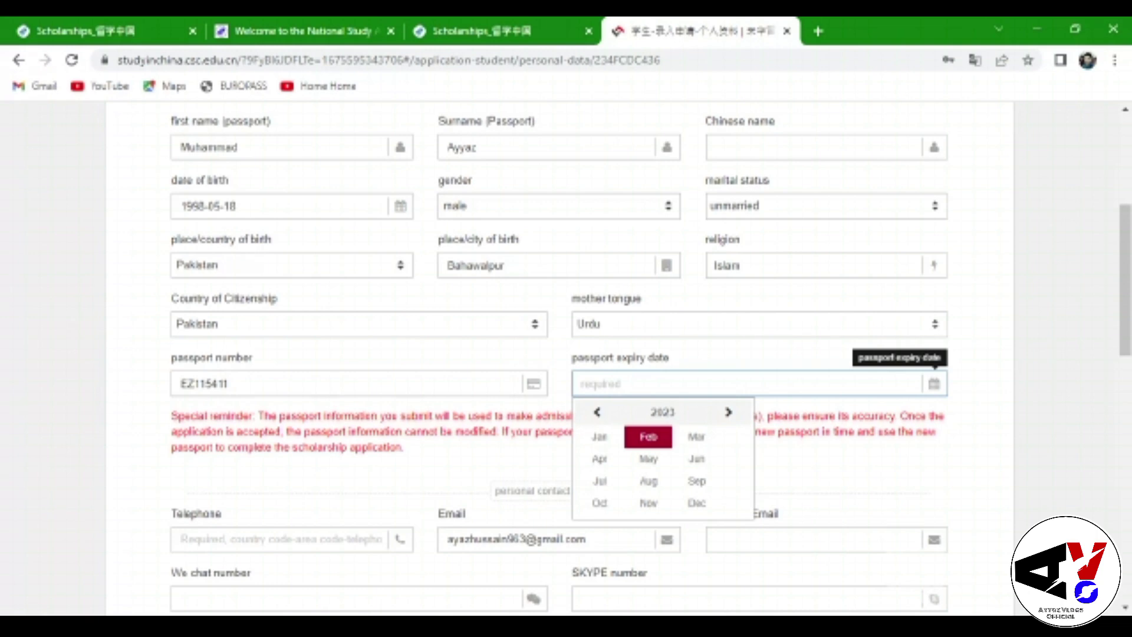
{"action": "left_click", "coordinate": [728, 412]}
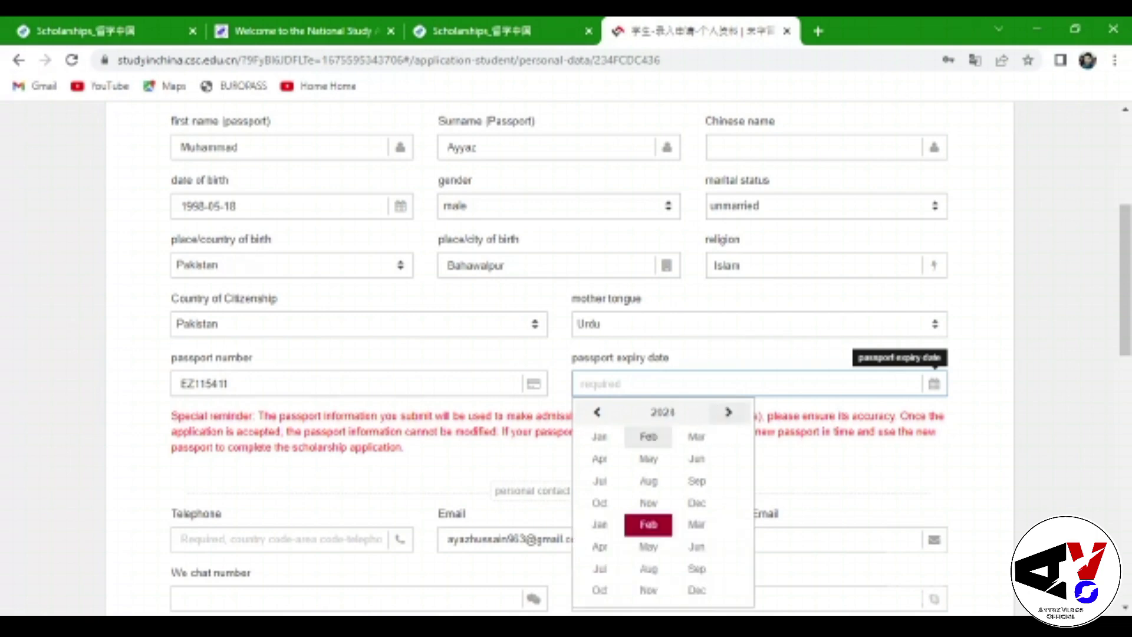
{"action": "left_click", "coordinate": [728, 411]}
{"action": "left_click", "coordinate": [729, 412]}
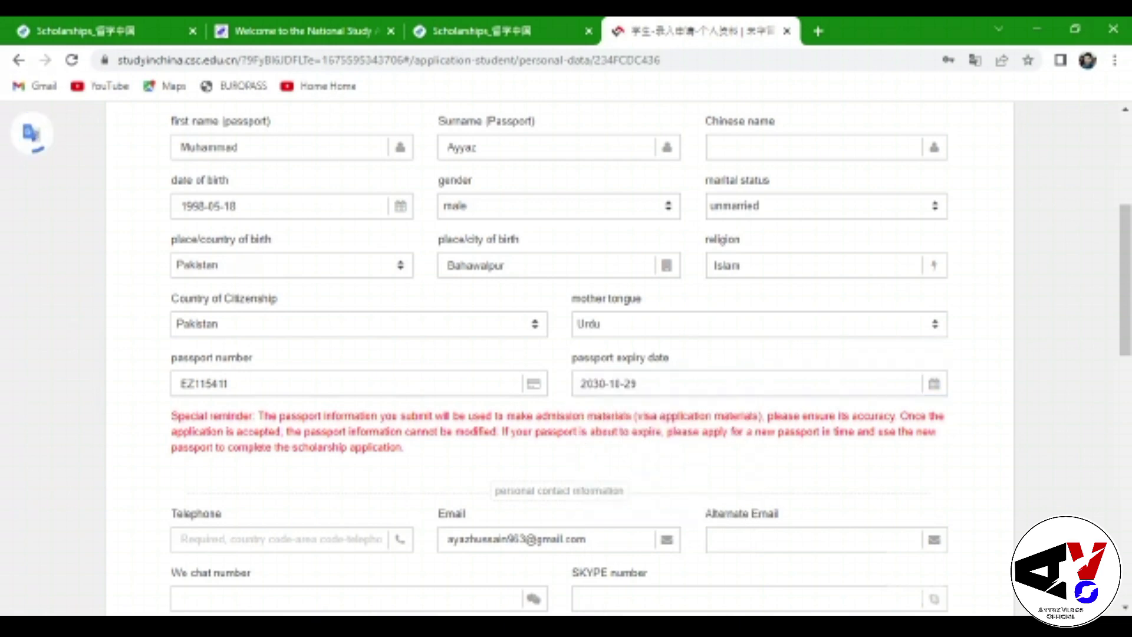
{"action": "scroll", "coordinate": [566, 354], "scroll_direction": "down", "scroll_amount": 3}
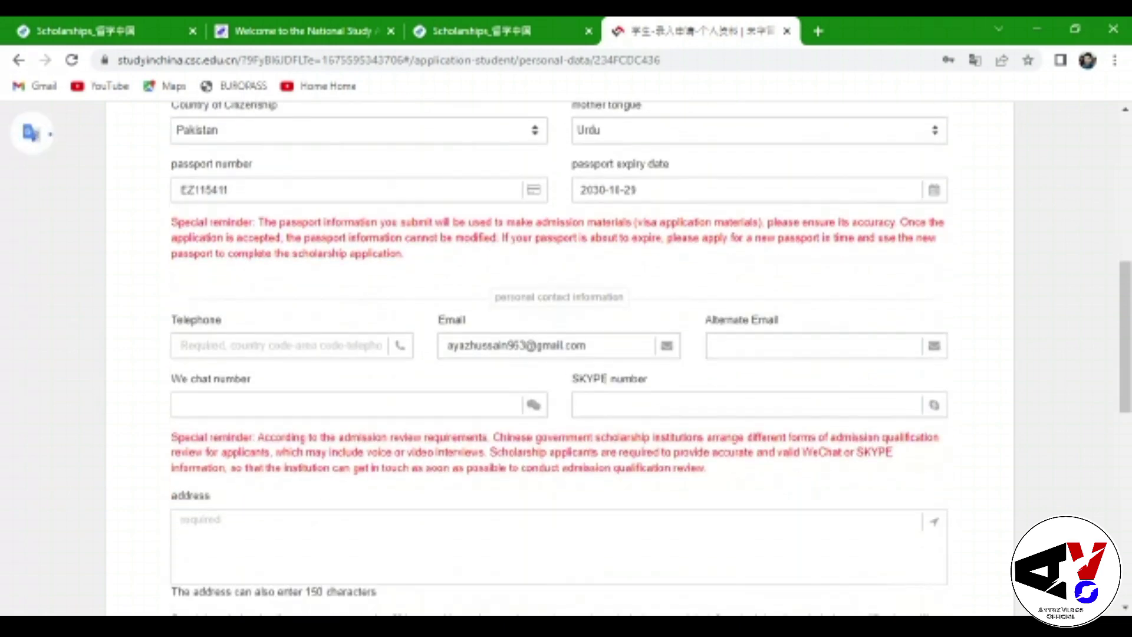
Enter the applicant's telephone number, fixing a mistyped digit, then type the home address
{"action": "left_click", "coordinate": [278, 345]}
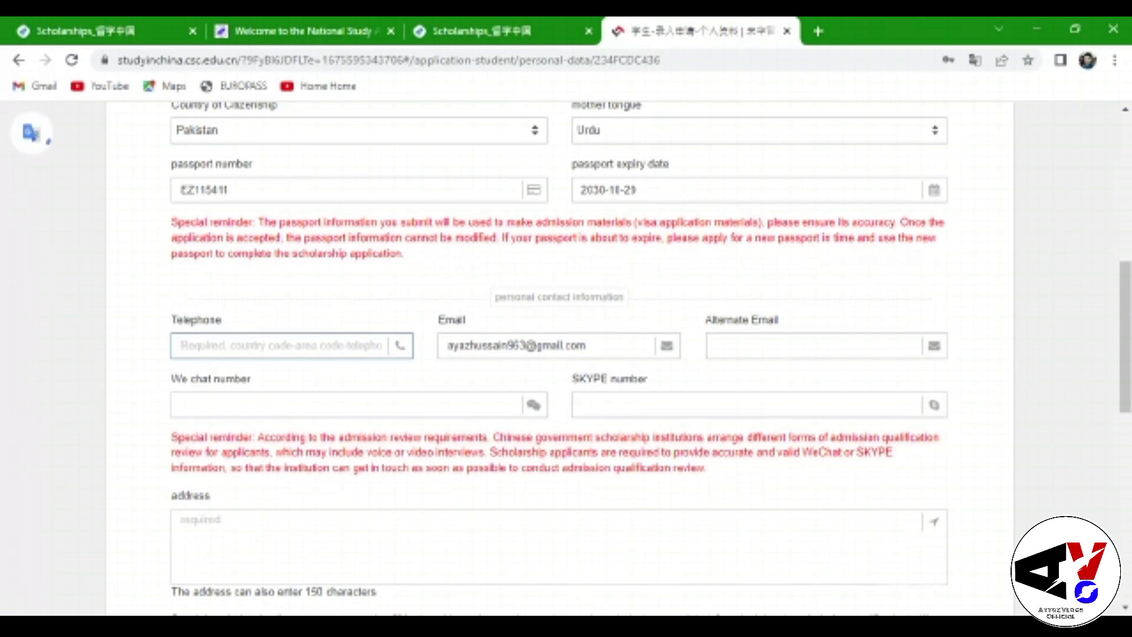
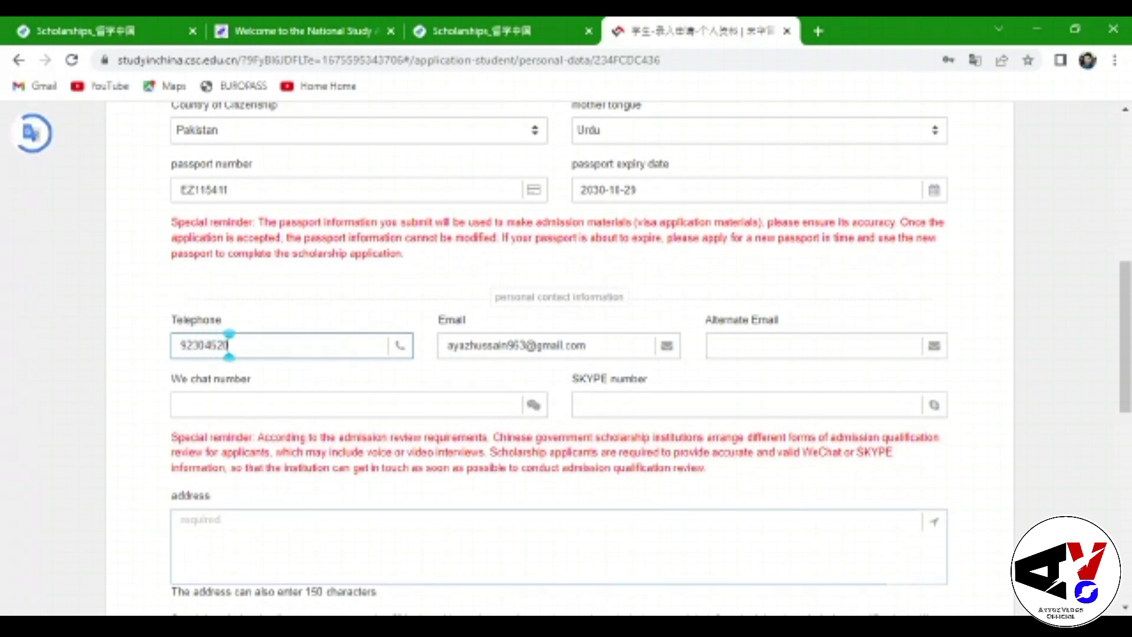
{"action": "mouse_move", "coordinate": [229, 356]}
{"action": "left_mouse_down"}
{"action": "mouse_move", "coordinate": [216, 365]}
{"action": "mouse_move", "coordinate": [229, 357]}
{"action": "left_mouse_up"}
{"action": "key", "text": "BackSpace"}
{"action": "key", "text": "BackSpace"}
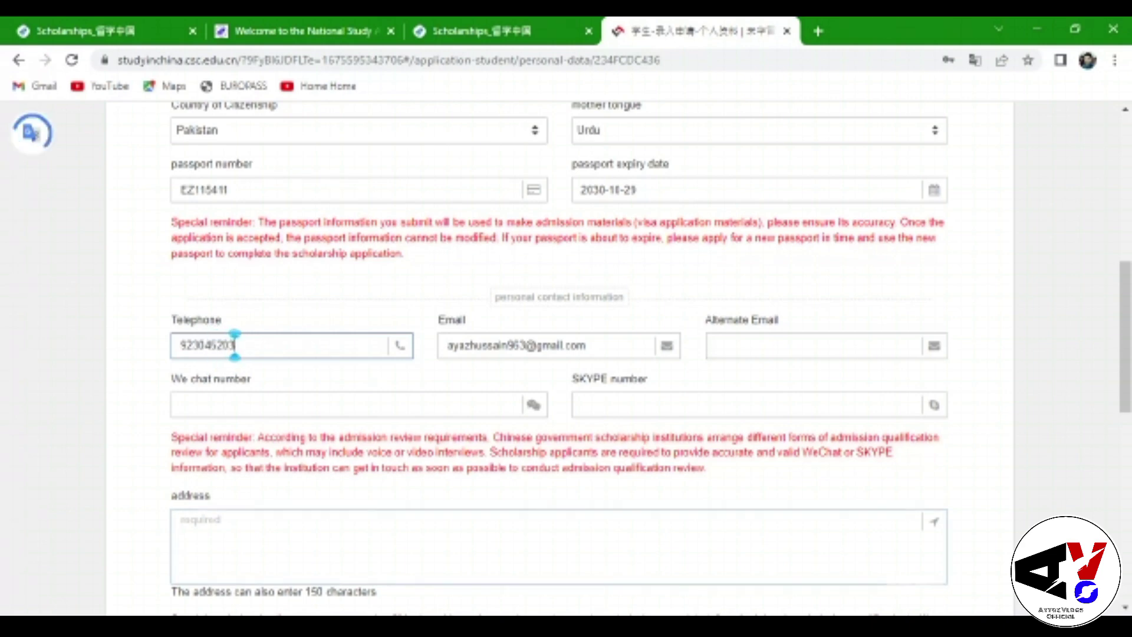
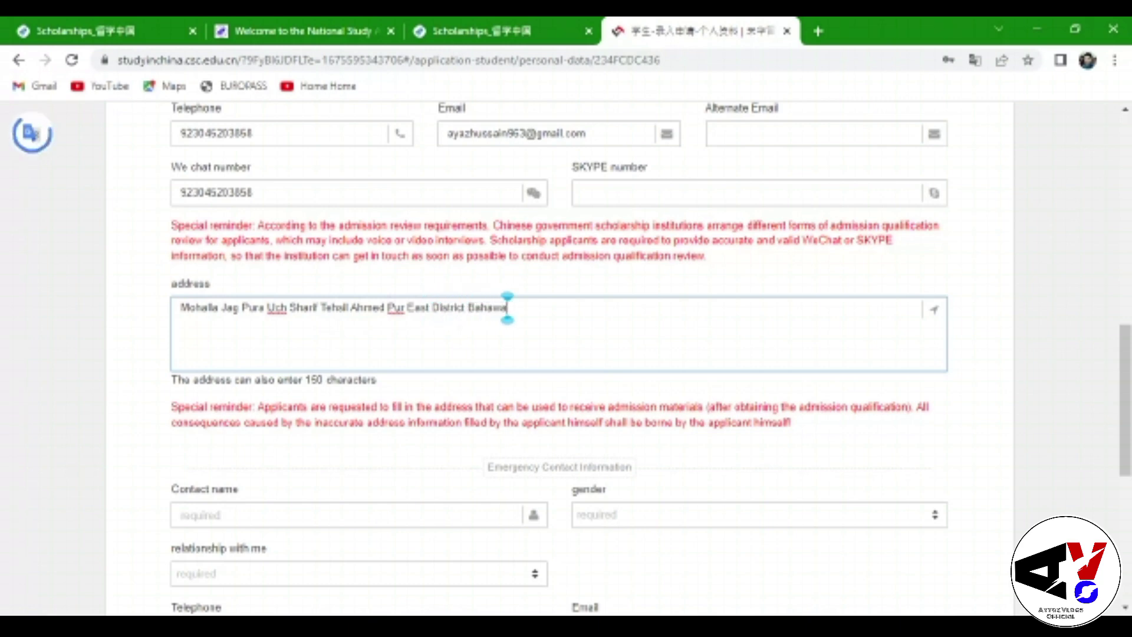
Enter the emergency contact's name, gender male, relationship brothers and sisters
{"action": "scroll", "coordinate": [524, 307], "scroll_direction": "down", "scroll_amount": 3}
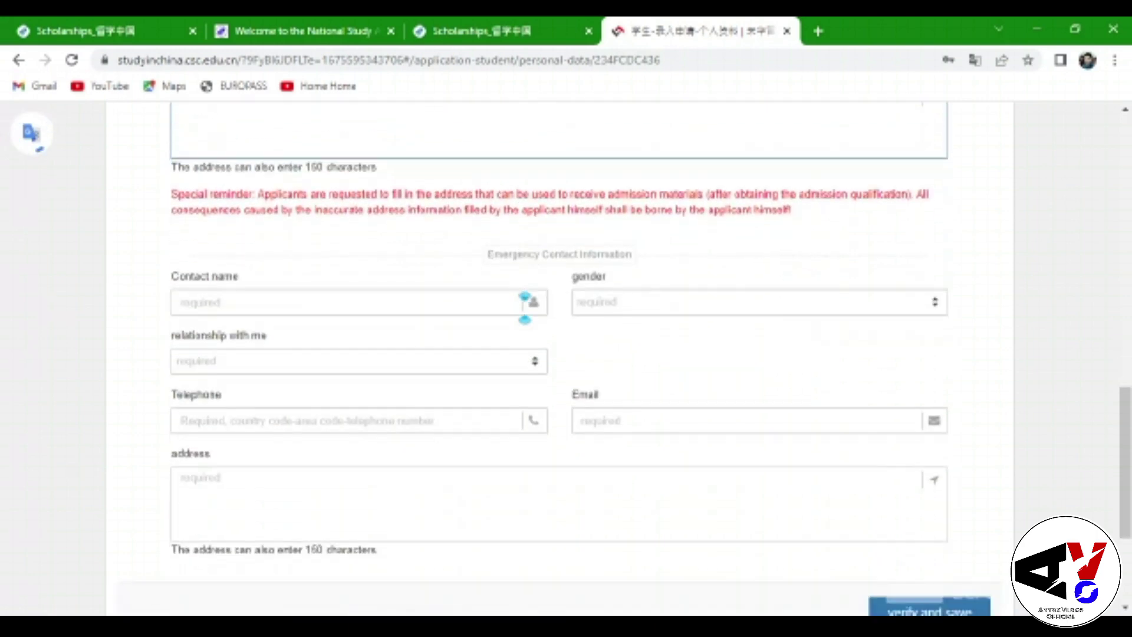
{"action": "left_click", "coordinate": [523, 303]}
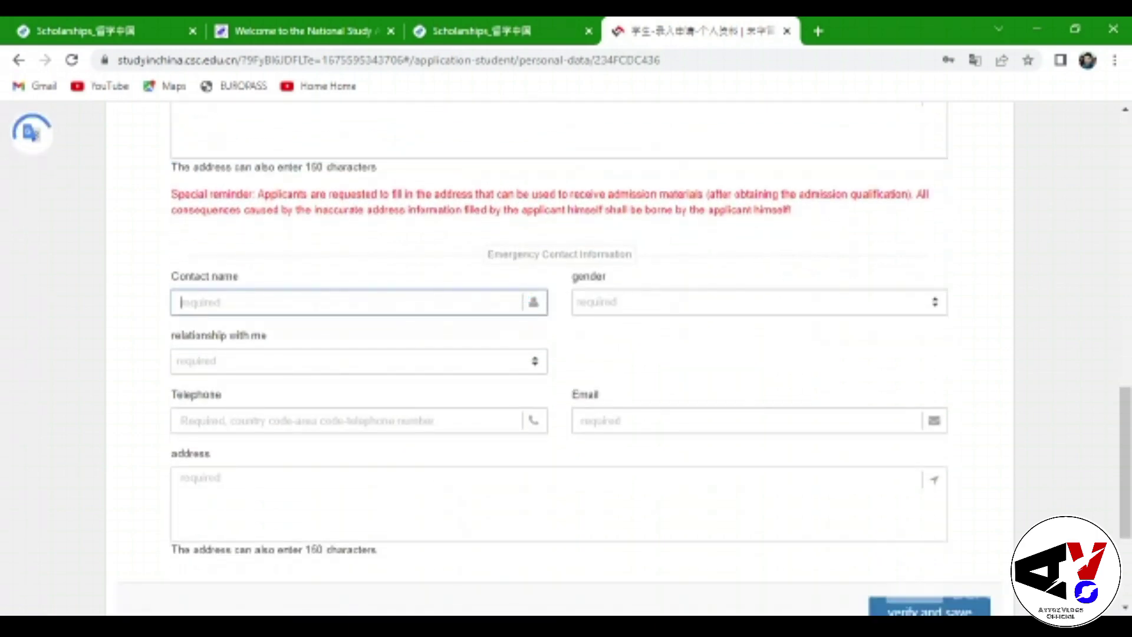
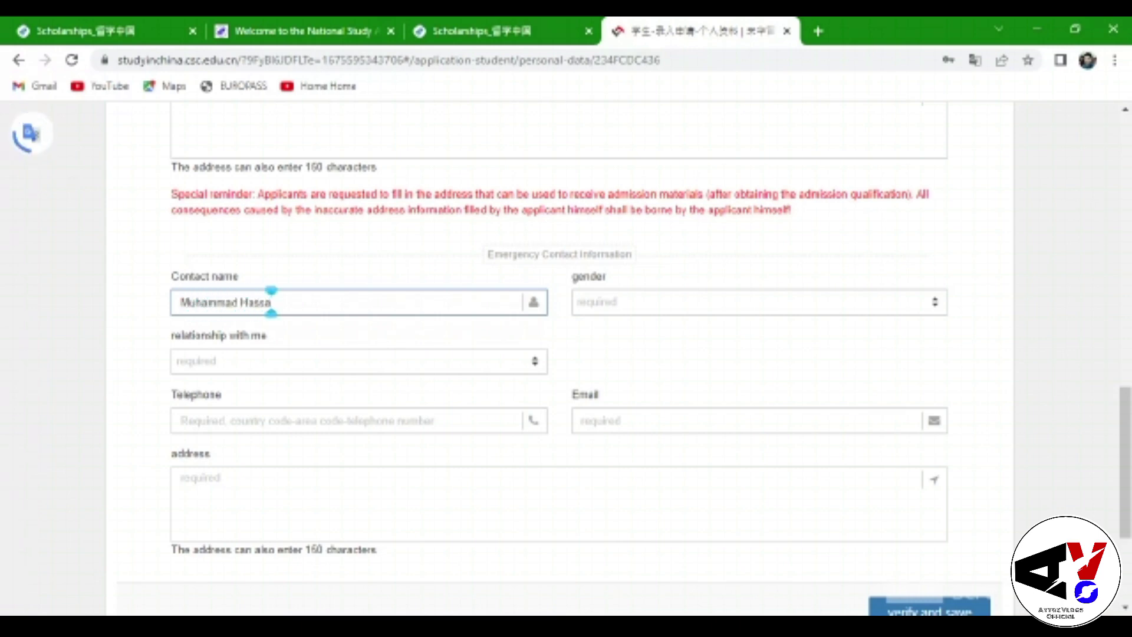
{"action": "left_click", "coordinate": [767, 303]}
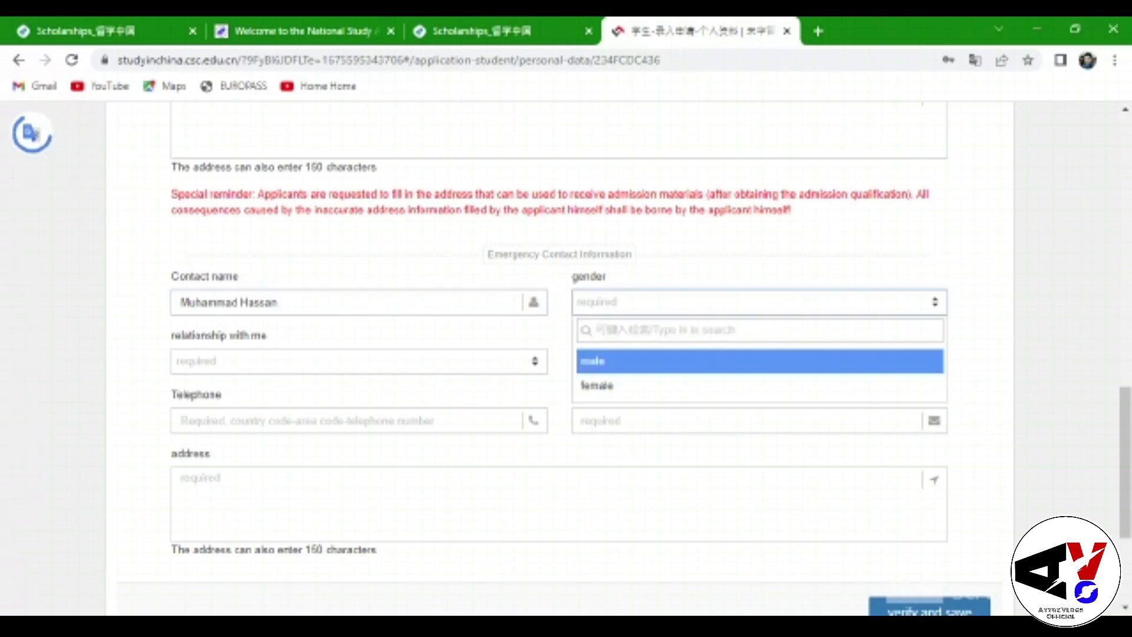
{"action": "left_click", "coordinate": [705, 356]}
{"action": "left_click", "coordinate": [393, 368]}
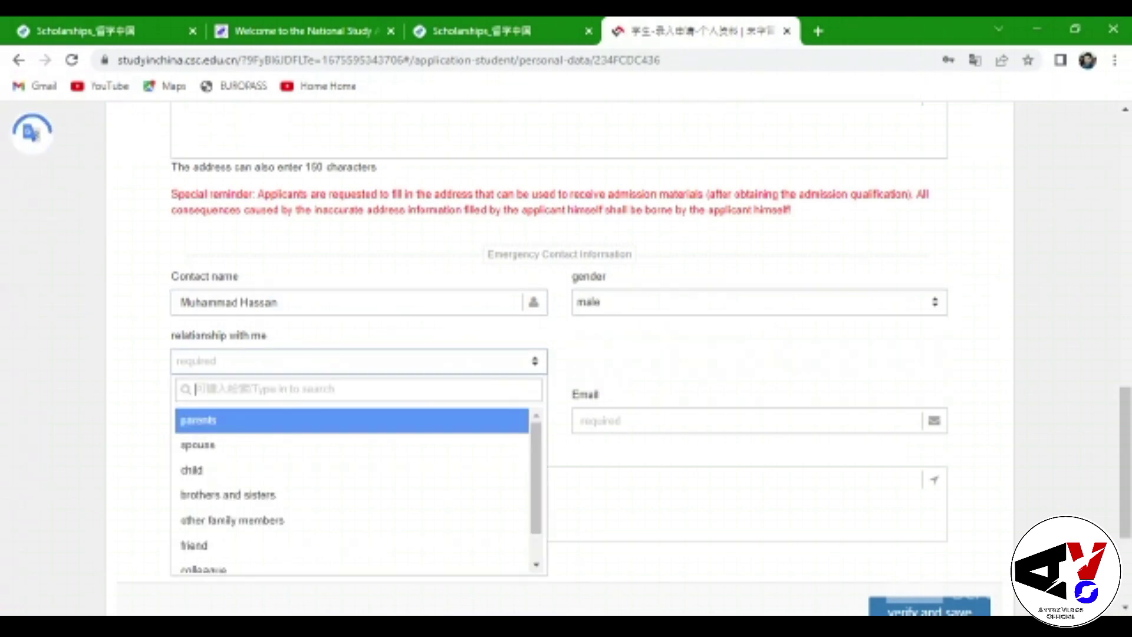
{"action": "left_click", "coordinate": [291, 497]}
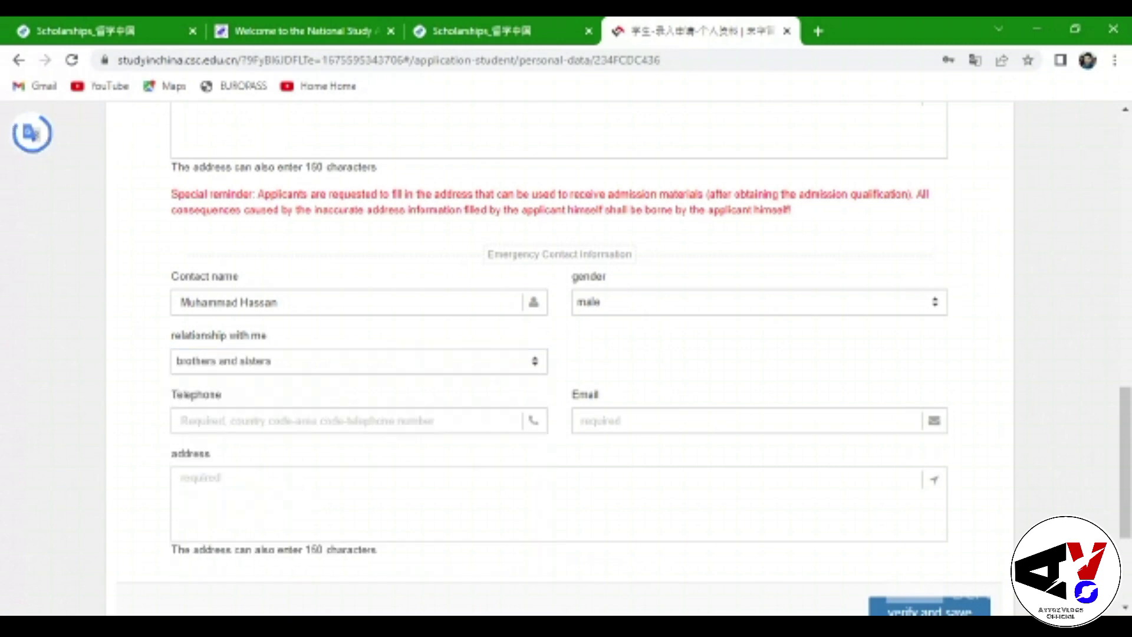
Add the emergency contact's telephone number and e-mail address
{"action": "left_click", "coordinate": [183, 421]}
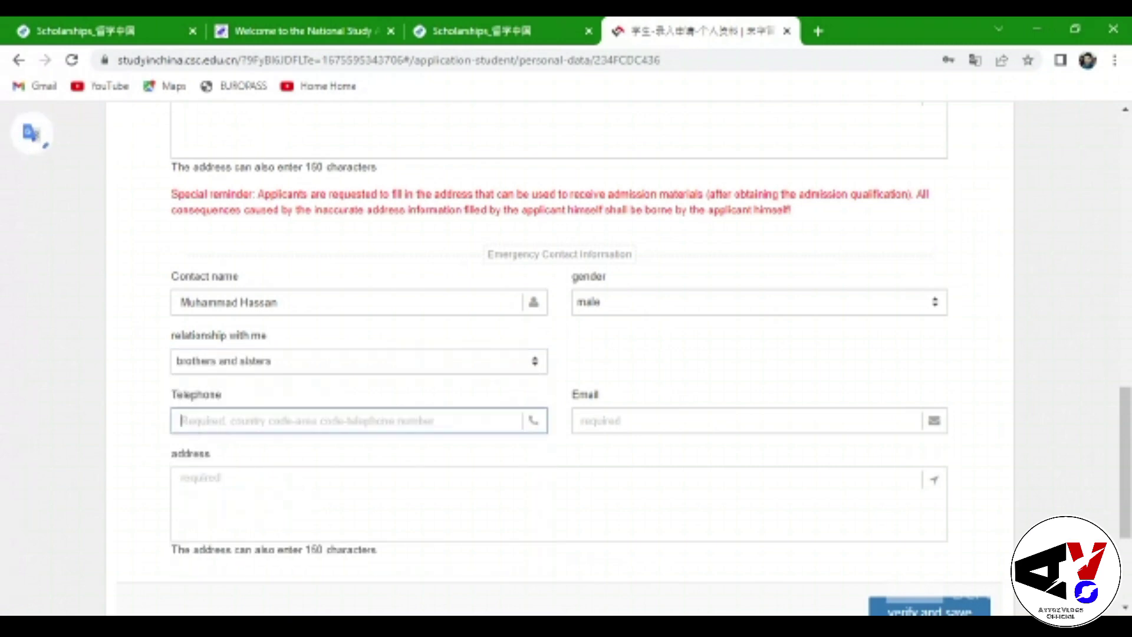
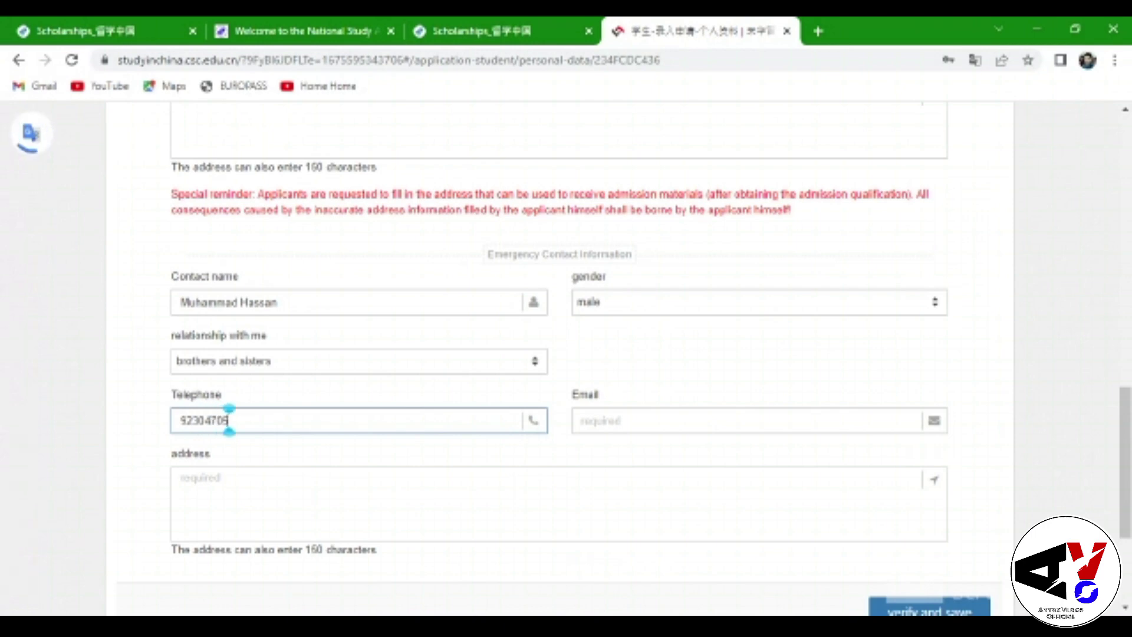
{"action": "left_click", "coordinate": [581, 420]}
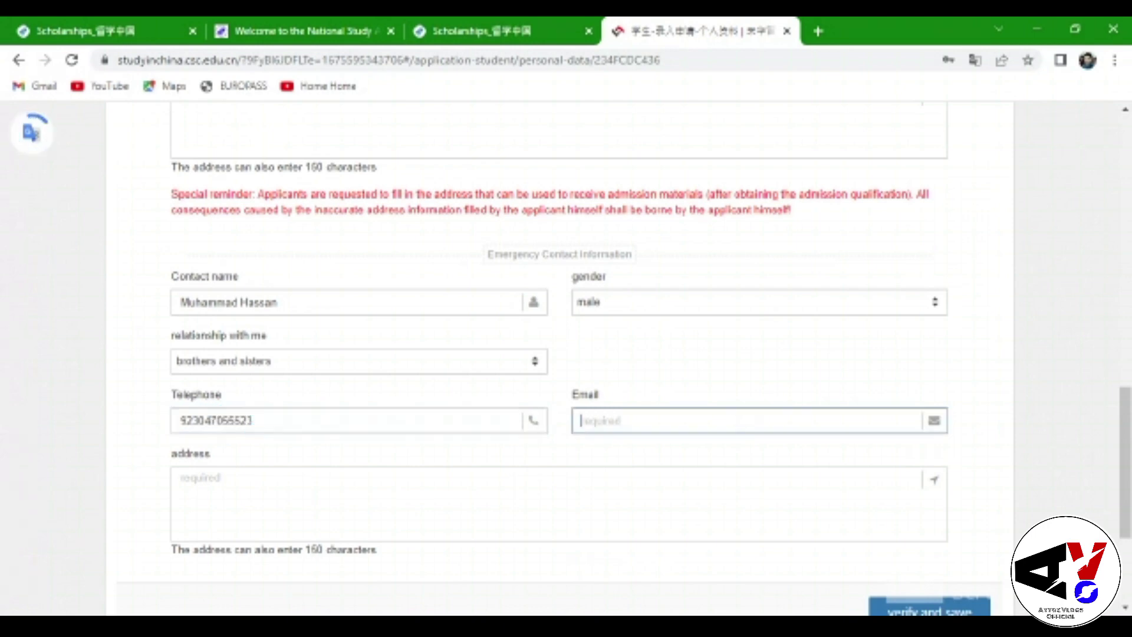
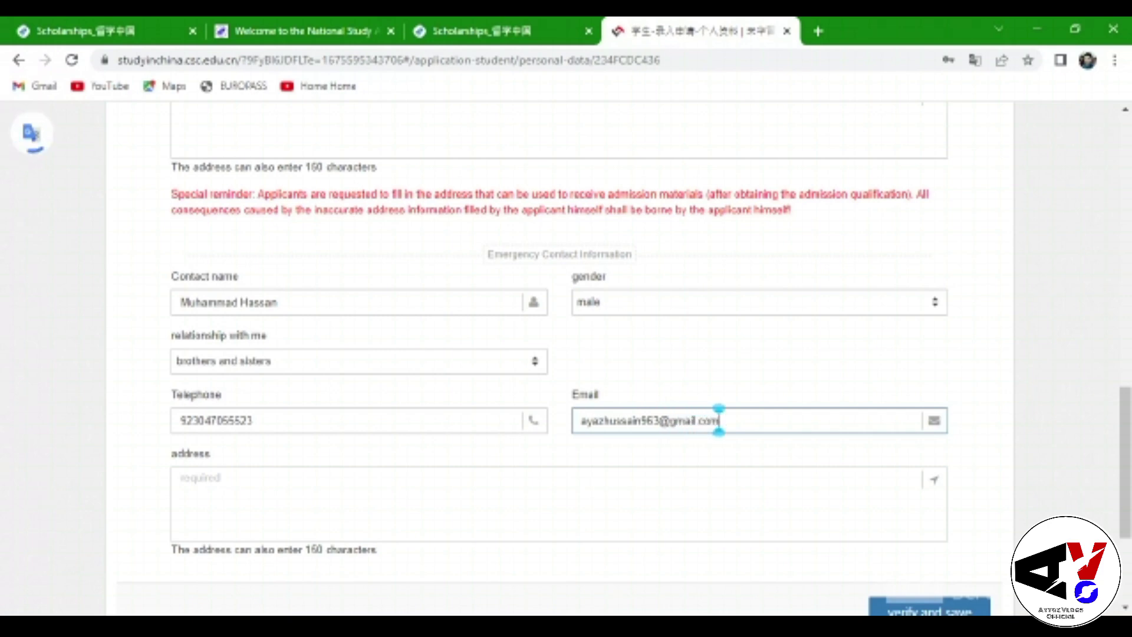
Copy the applicant's home address and paste it into the emergency contact address box
{"action": "scroll", "coordinate": [566, 371], "scroll_direction": "down", "scroll_amount": 4}
{"action": "left_click", "coordinate": [813, 313]}
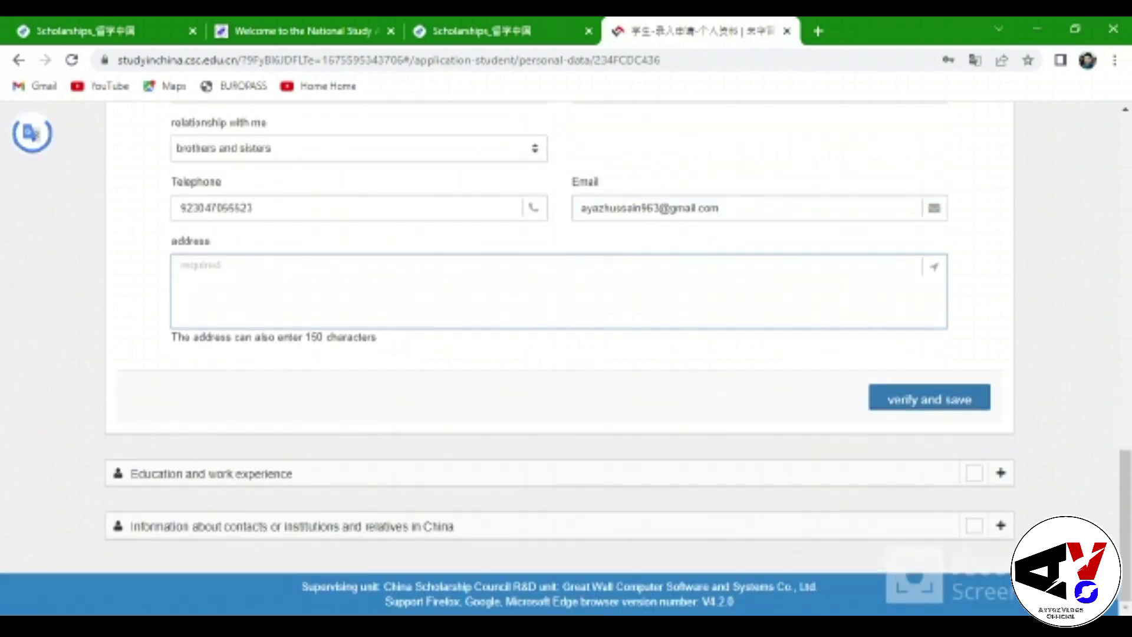
{"action": "scroll", "coordinate": [566, 354], "scroll_direction": "up", "scroll_amount": 8}
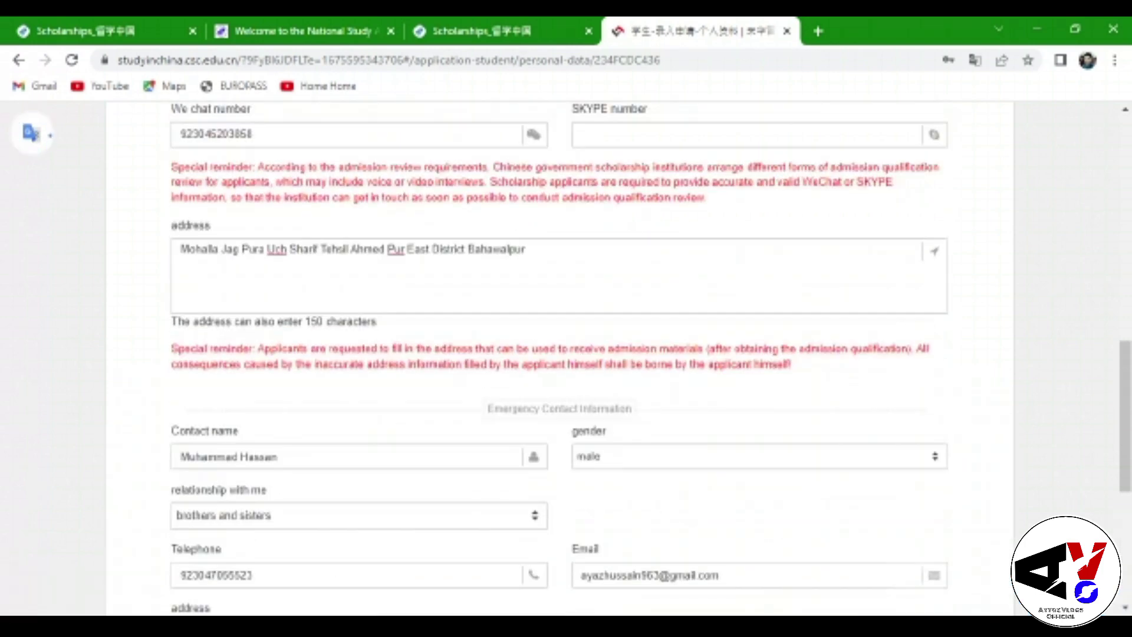
{"action": "double_click", "coordinate": [498, 347]}
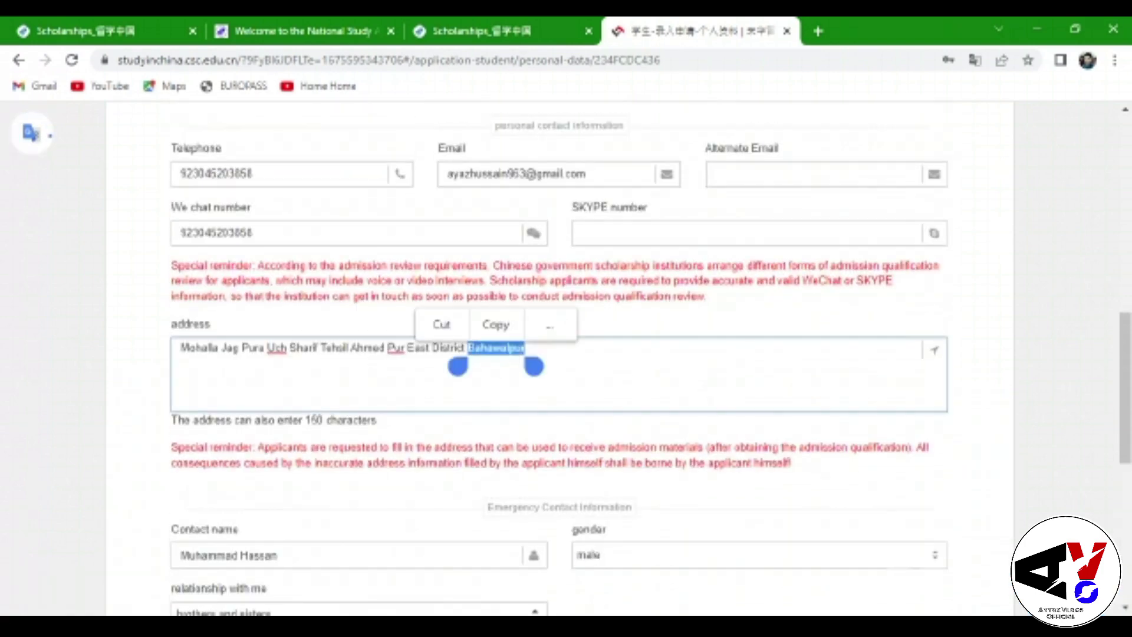
{"action": "left_click_drag", "start_coordinate": [458, 367], "coordinate": [169, 361]}
{"action": "key", "text": "ctrl+c"}
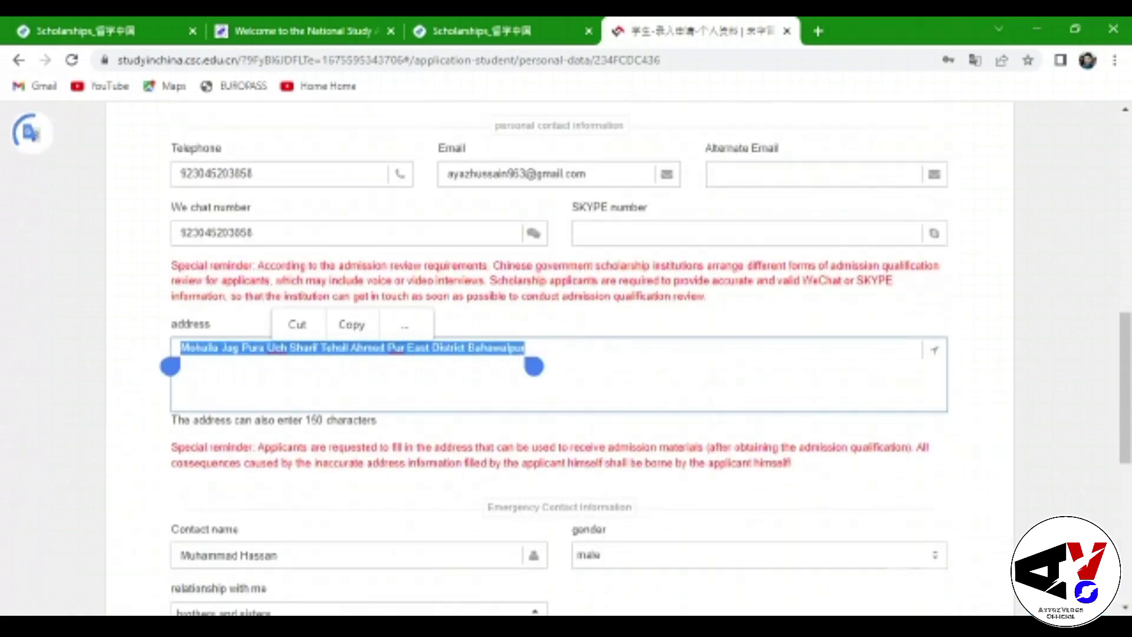
{"action": "left_click", "coordinate": [371, 324]}
{"action": "scroll", "coordinate": [647, 309], "scroll_direction": "down", "scroll_amount": 10}
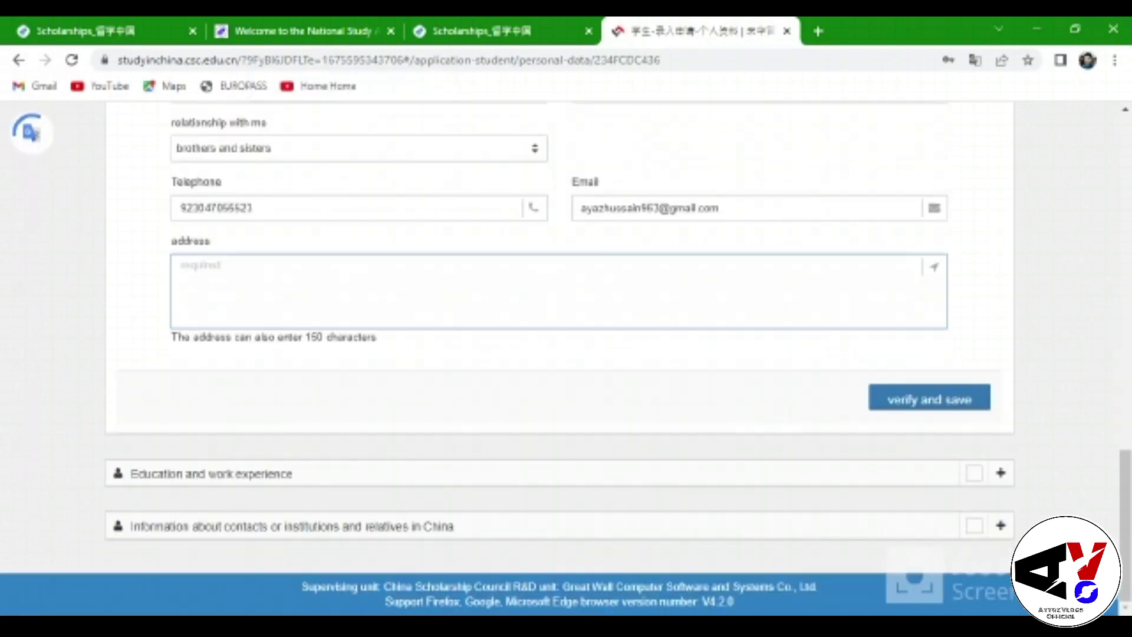
{"action": "left_click", "coordinate": [457, 271]}
{"action": "left_click", "coordinate": [180, 286]}
{"action": "left_click", "coordinate": [151, 242]}
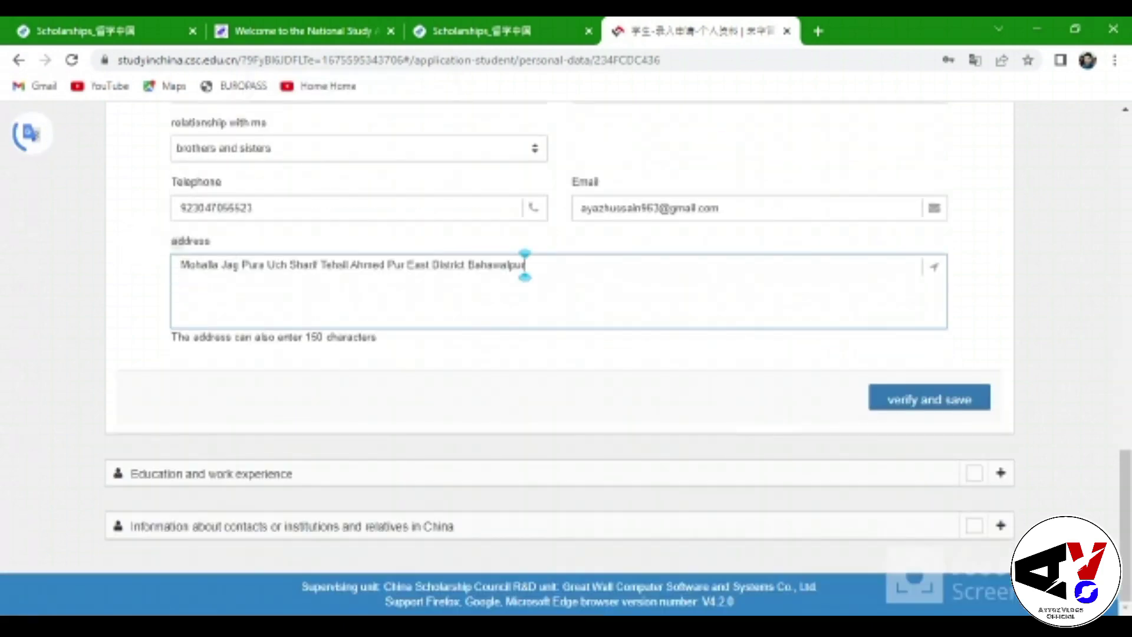
Save the personal data and record undergraduate education majoring in Plant Breeding and Genetics
{"action": "left_click", "coordinate": [929, 398]}
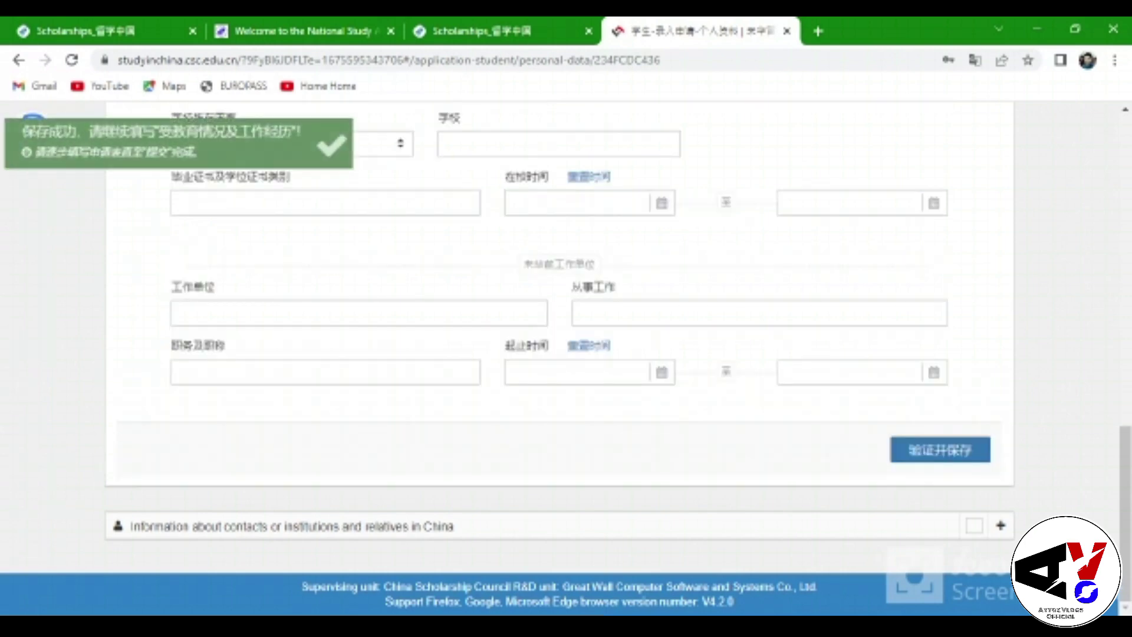
{"action": "scroll", "coordinate": [779, 242], "scroll_direction": "down", "scroll_amount": 1}
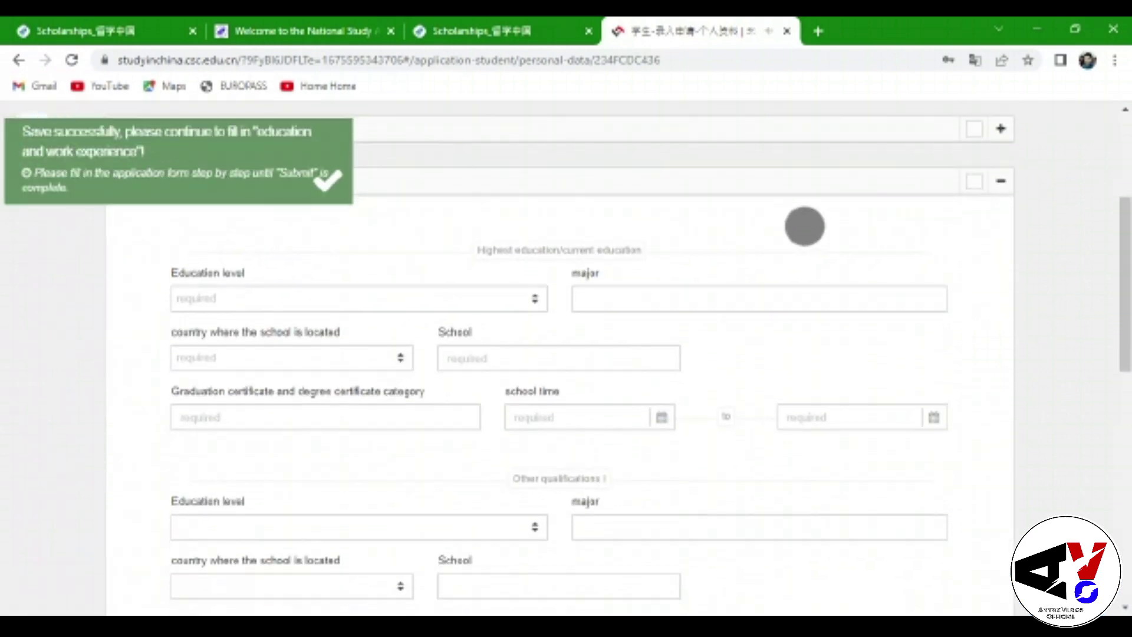
{"action": "left_click", "coordinate": [333, 264]}
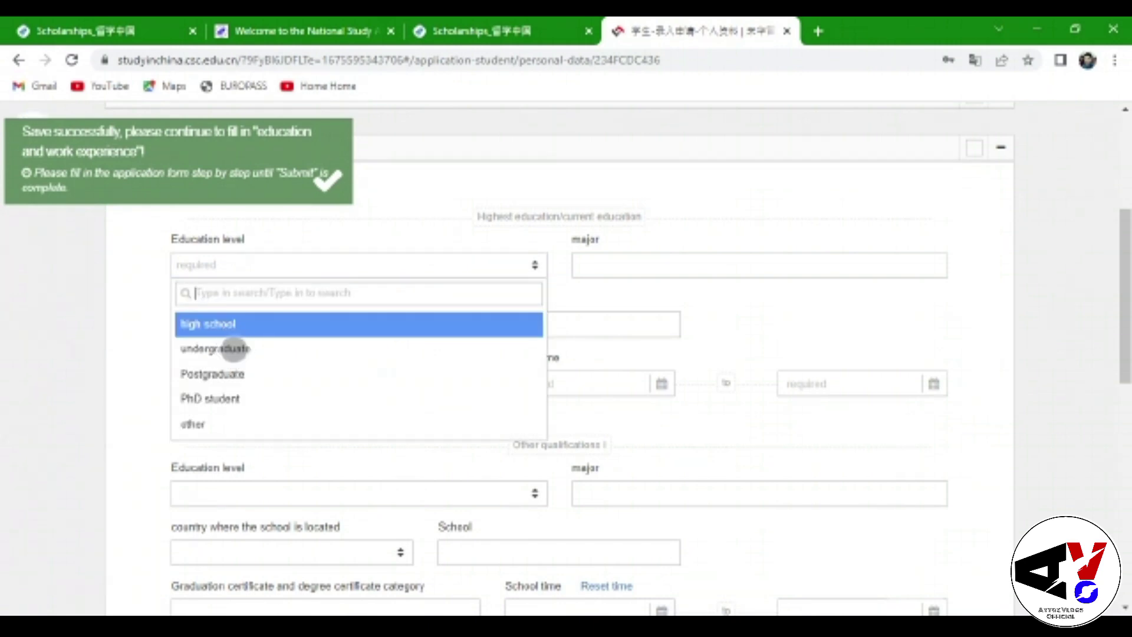
{"action": "left_click", "coordinate": [216, 348]}
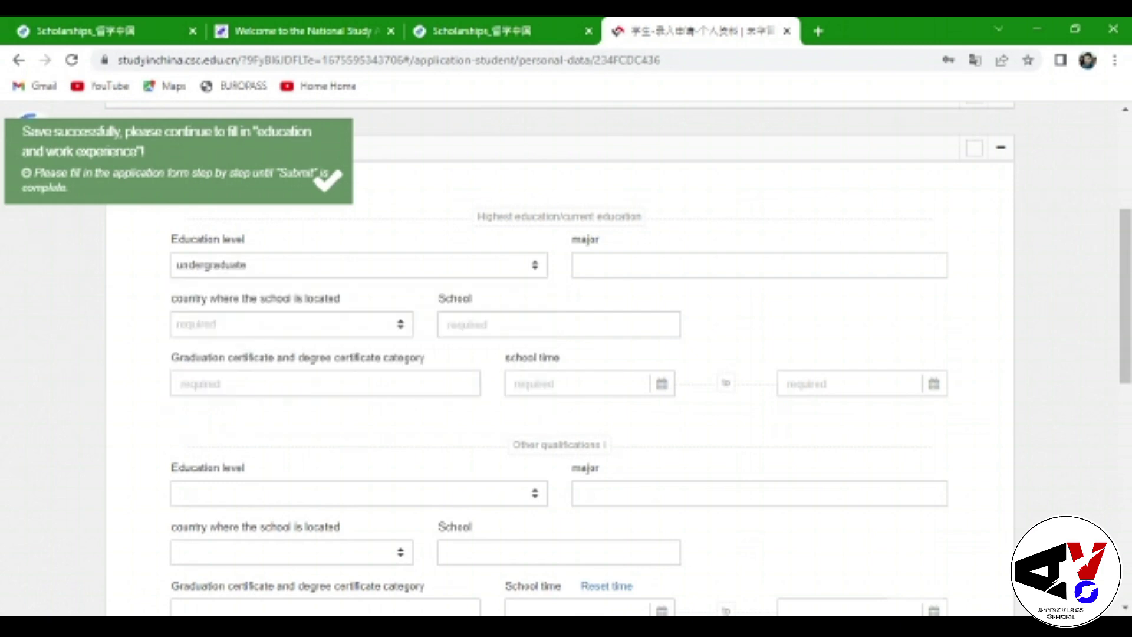
{"action": "left_click", "coordinate": [679, 265]}
{"action": "type", "text": "Pl"}
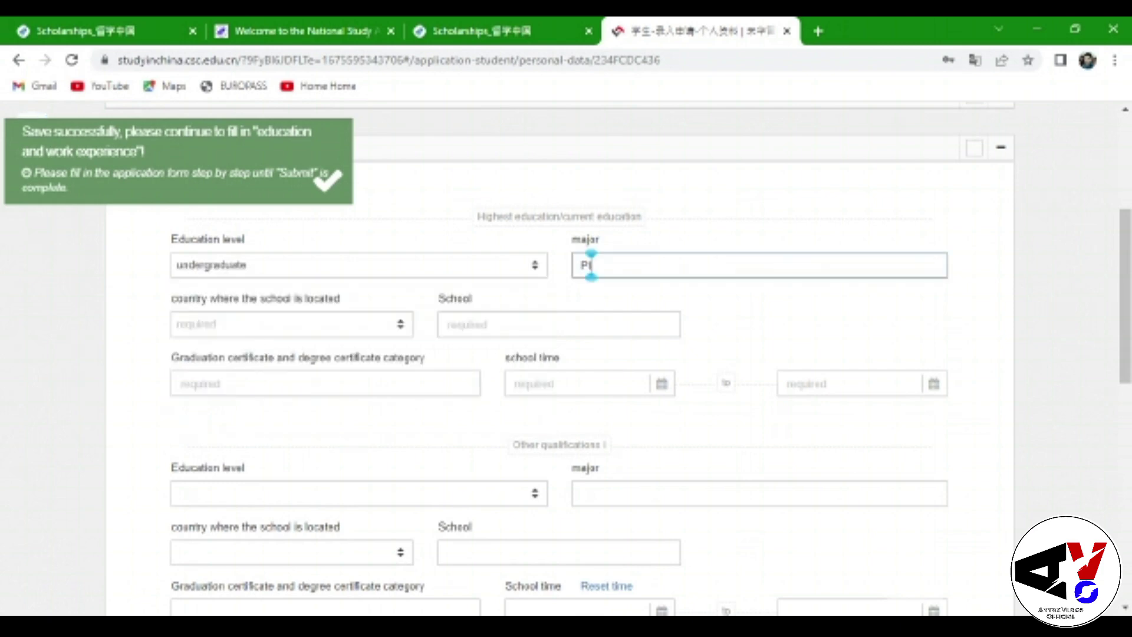
{"action": "type", "text": "ant Bree"}
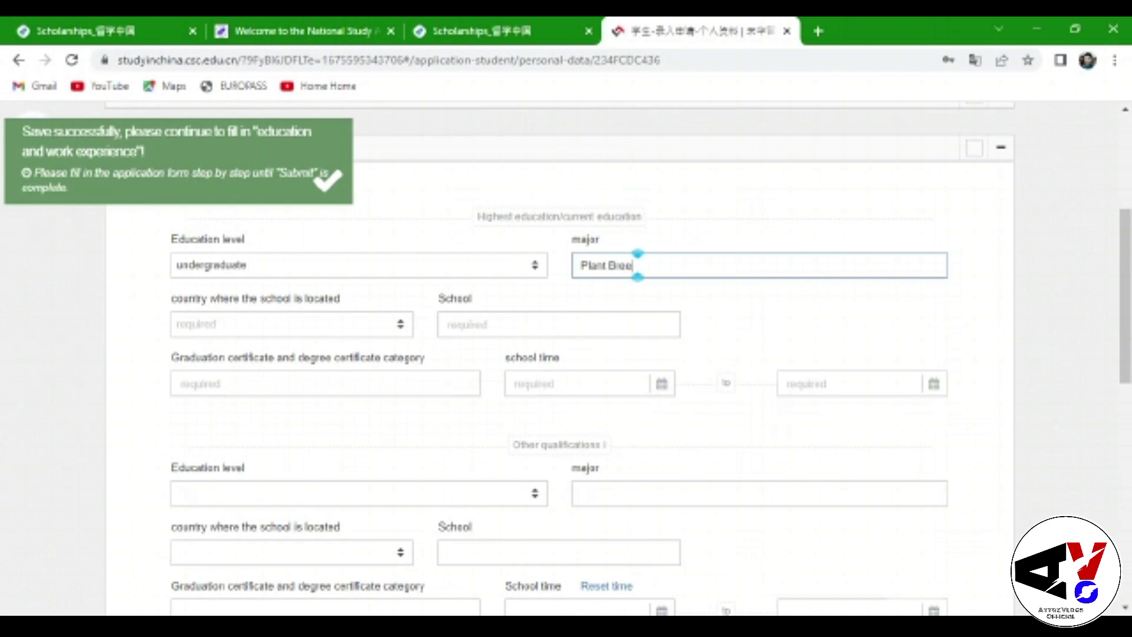
{"action": "type", "text": "ding and "}
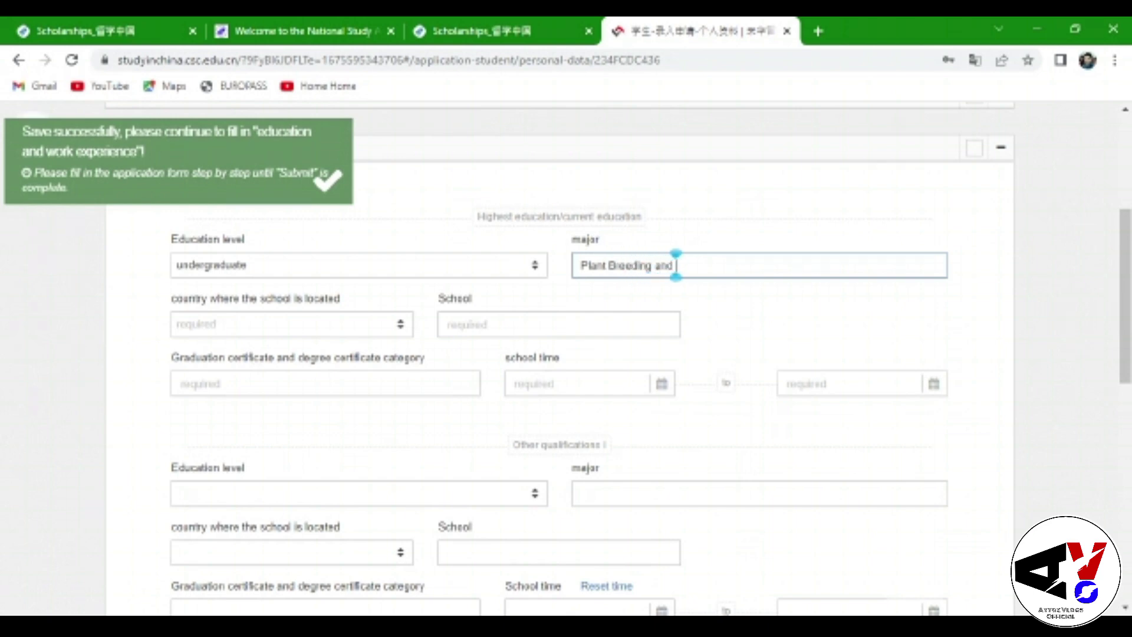
{"action": "type", "text": "Genetics"}
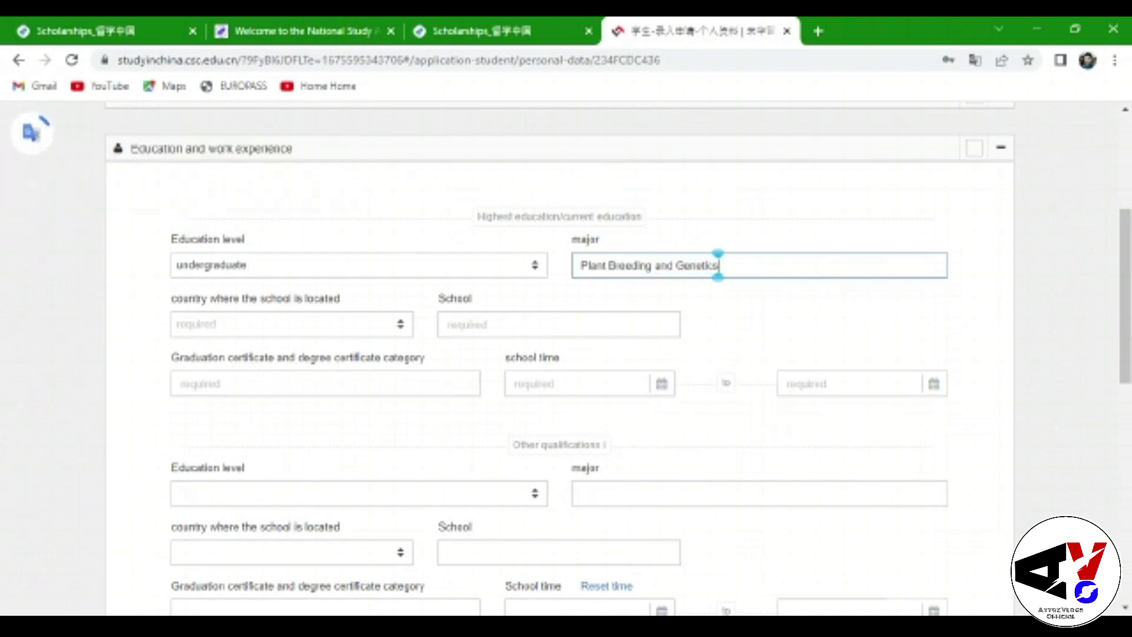
Set the school country to Pakistan, school The Islamia University, certificate Bachelor
{"action": "scroll", "coordinate": [783, 409], "scroll_direction": "down", "scroll_amount": 2}
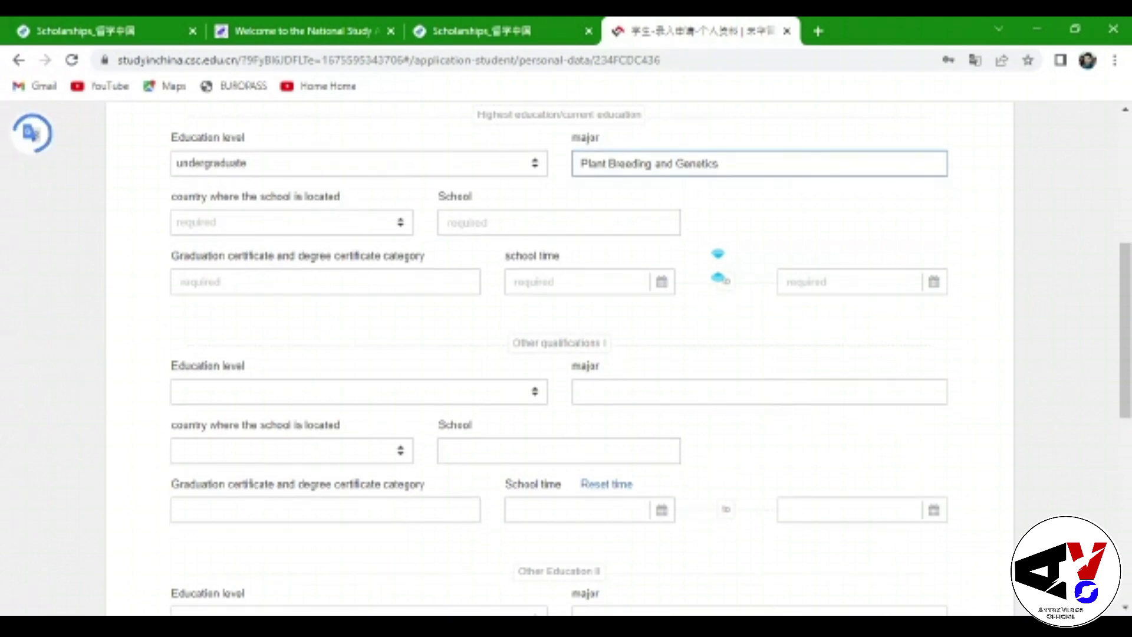
{"action": "left_click", "coordinate": [291, 223]}
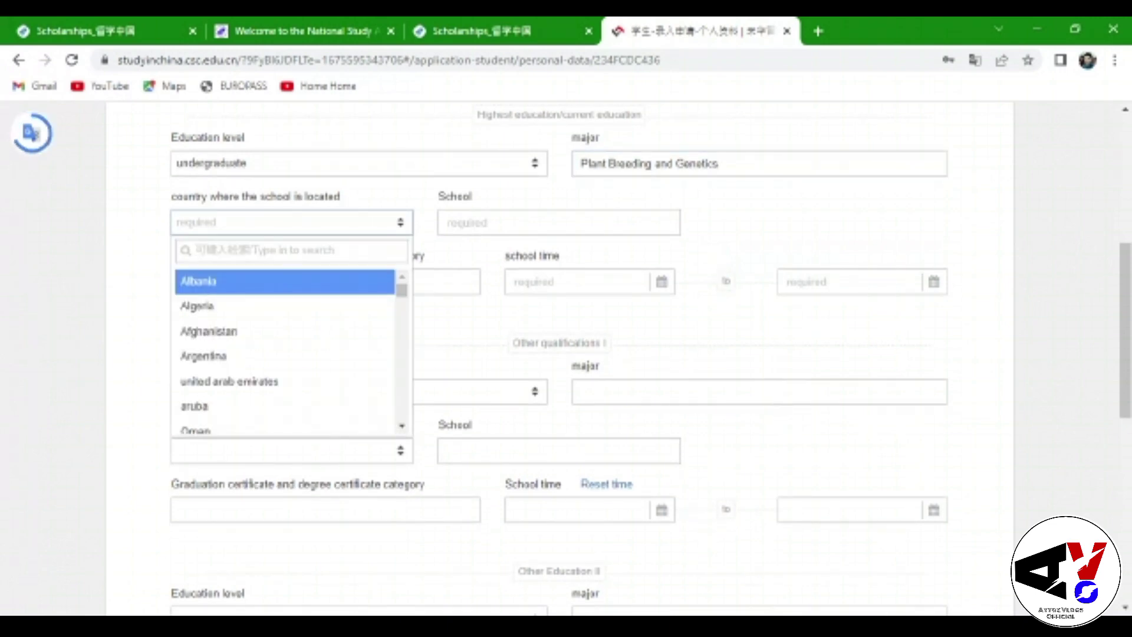
{"action": "type", "text": "Paki"}
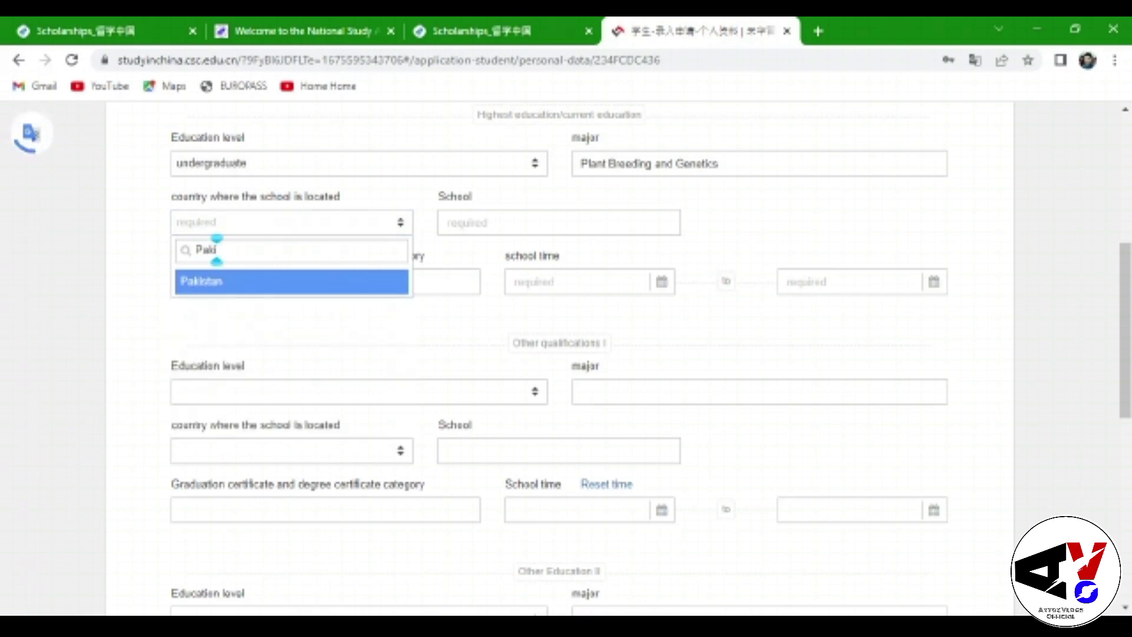
{"action": "key", "text": "Return"}
{"action": "left_click", "coordinate": [578, 222]}
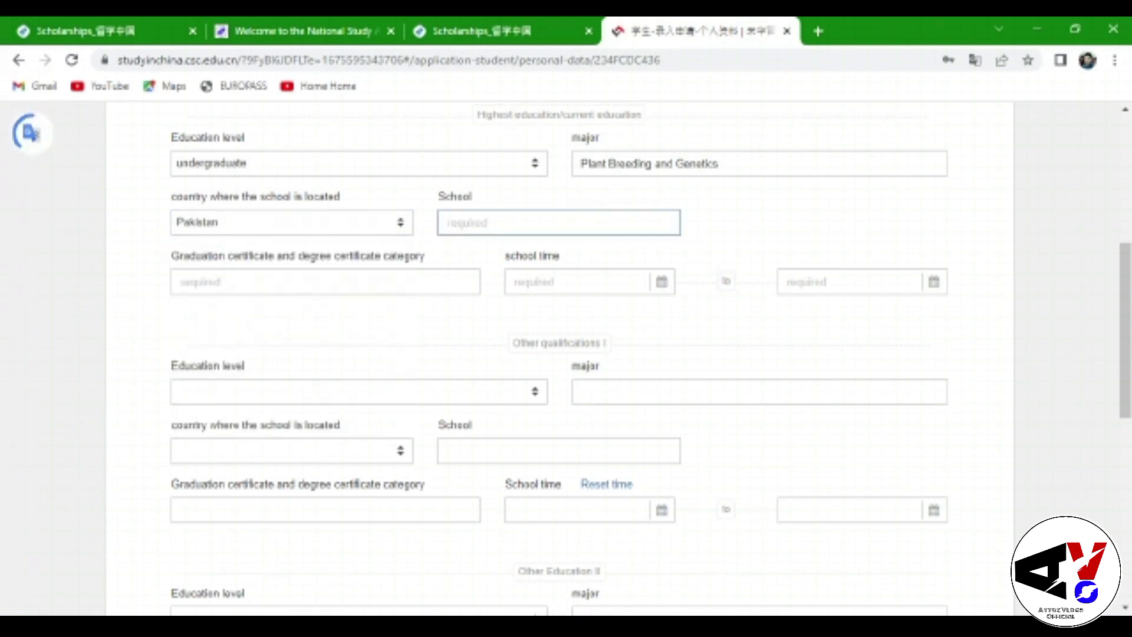
{"action": "type", "text": "T"}
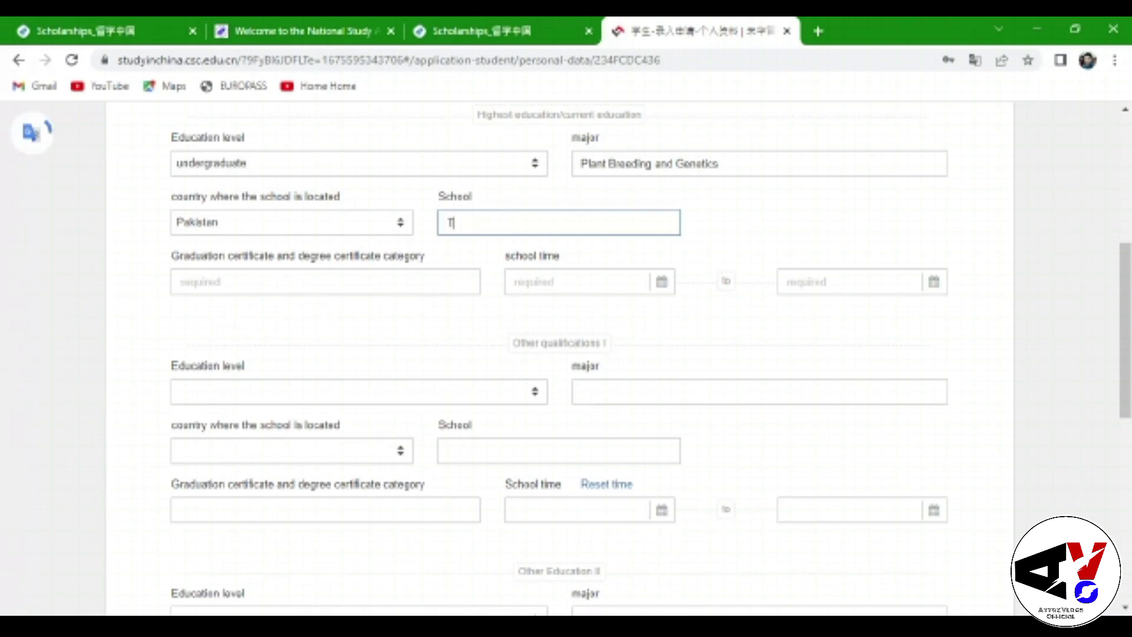
{"action": "type", "text": "he Isl"}
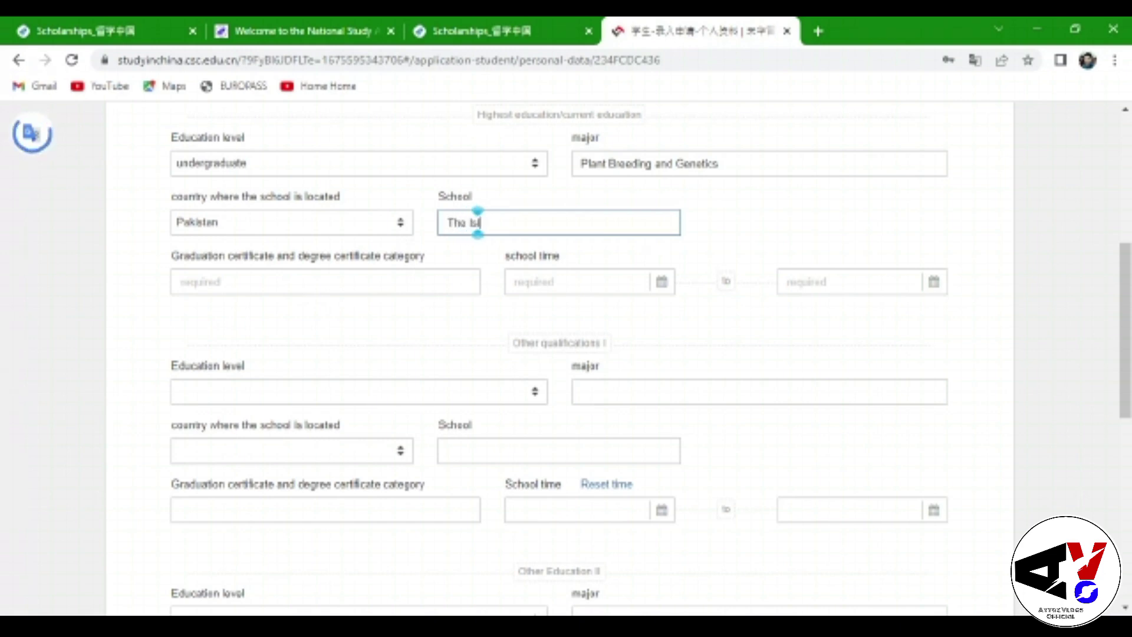
{"action": "type", "text": "amia U"}
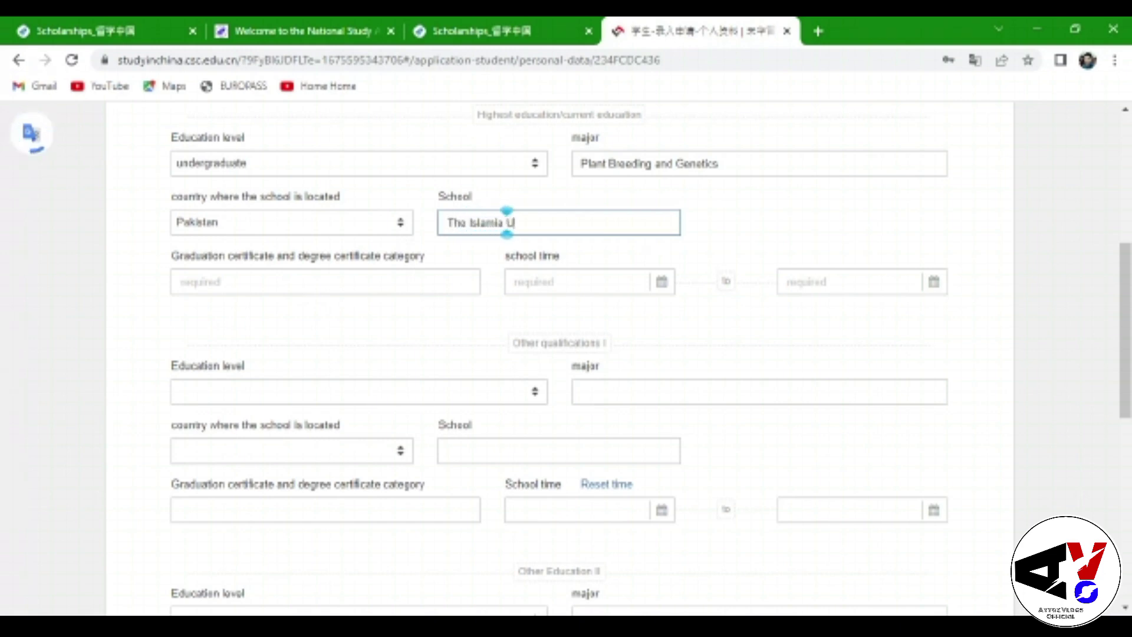
{"action": "type", "text": "nivers"}
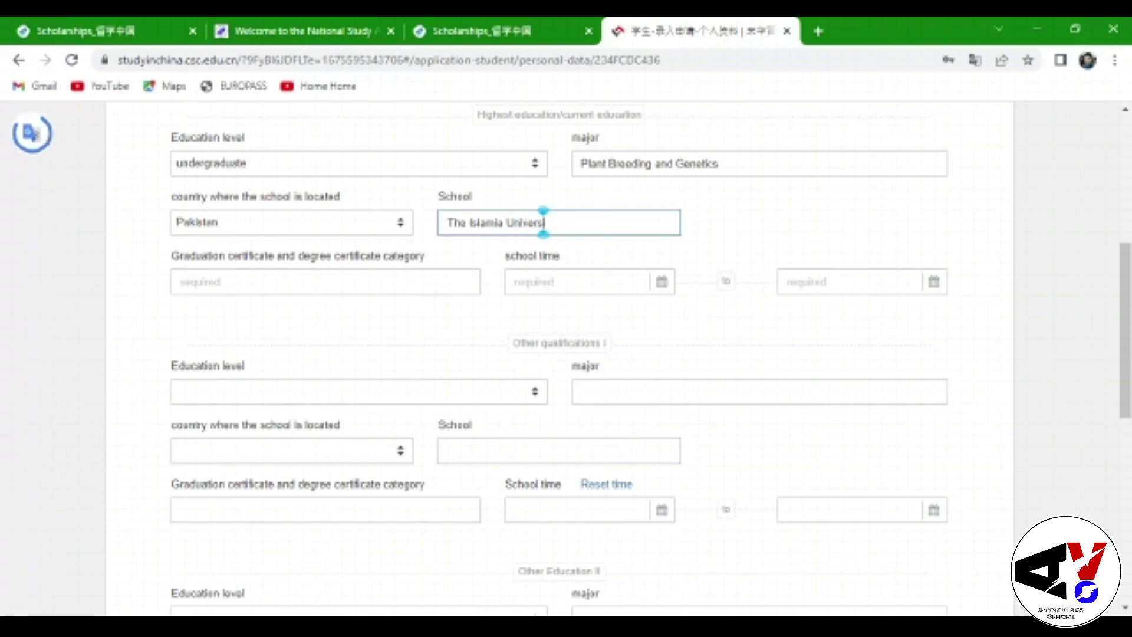
{"action": "type", "text": "ity of B"}
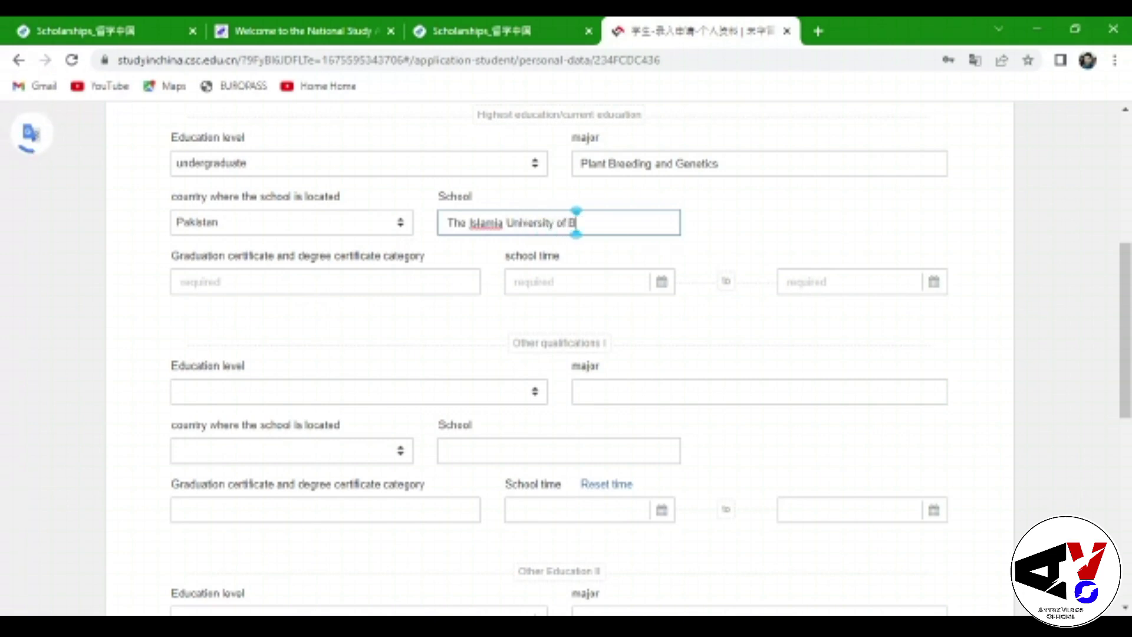
{"action": "type", "text": "awa"}
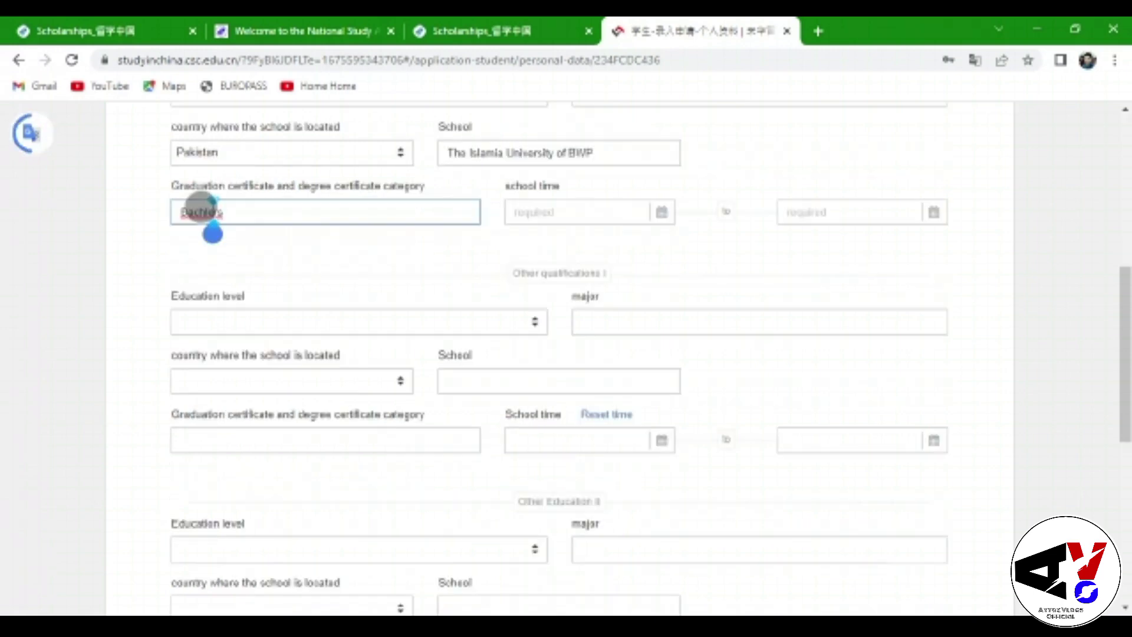
{"action": "key", "text": "BackSpace"}
{"action": "key", "text": "BackSpace"}
{"action": "key", "text": "BackSpace"}
{"action": "key", "text": "BackSpace"}
{"action": "key", "text": "BackSpace"}
{"action": "type", "text": "helor"}
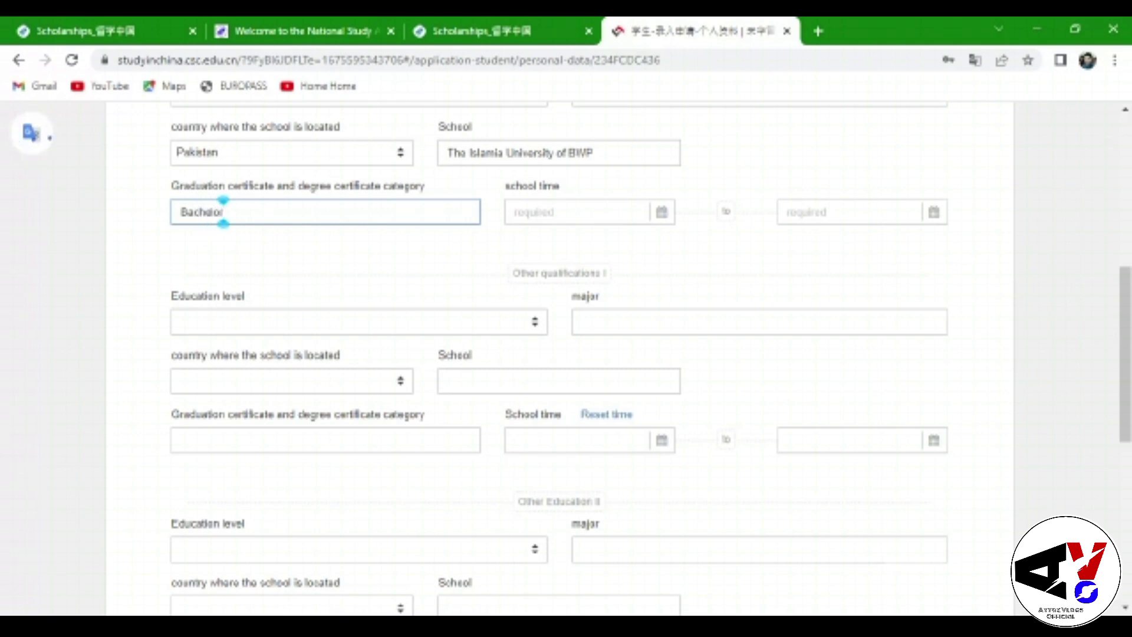
{"action": "left_click", "coordinate": [576, 211]}
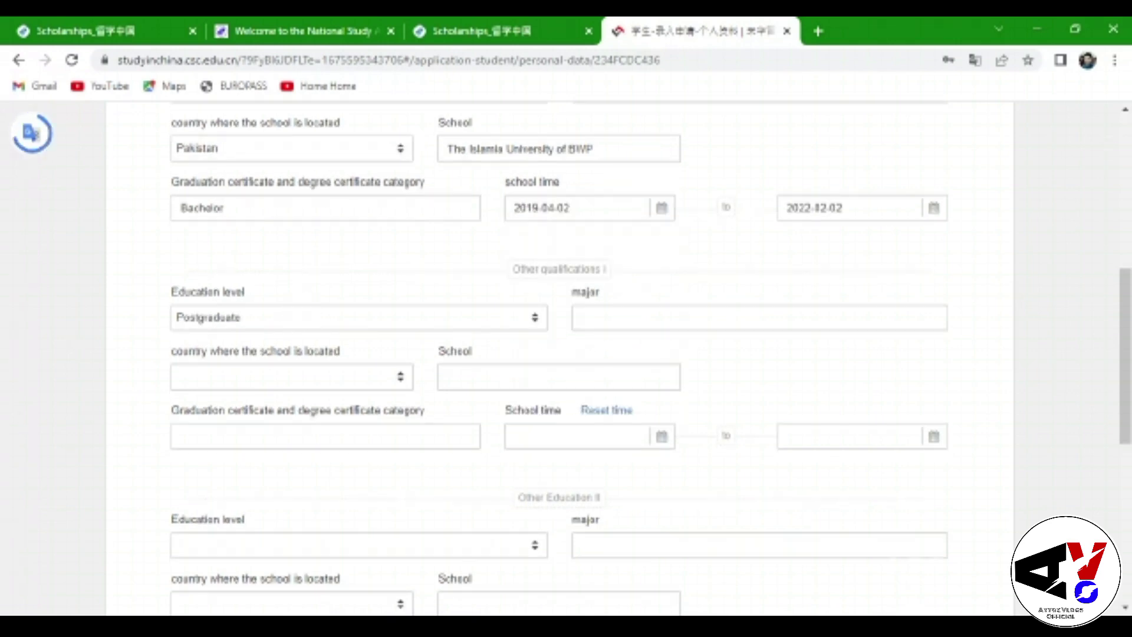
Add a high school qualification in Natural Sciences at Government School Uch Sharif, Pakistan
{"action": "left_click", "coordinate": [300, 312]}
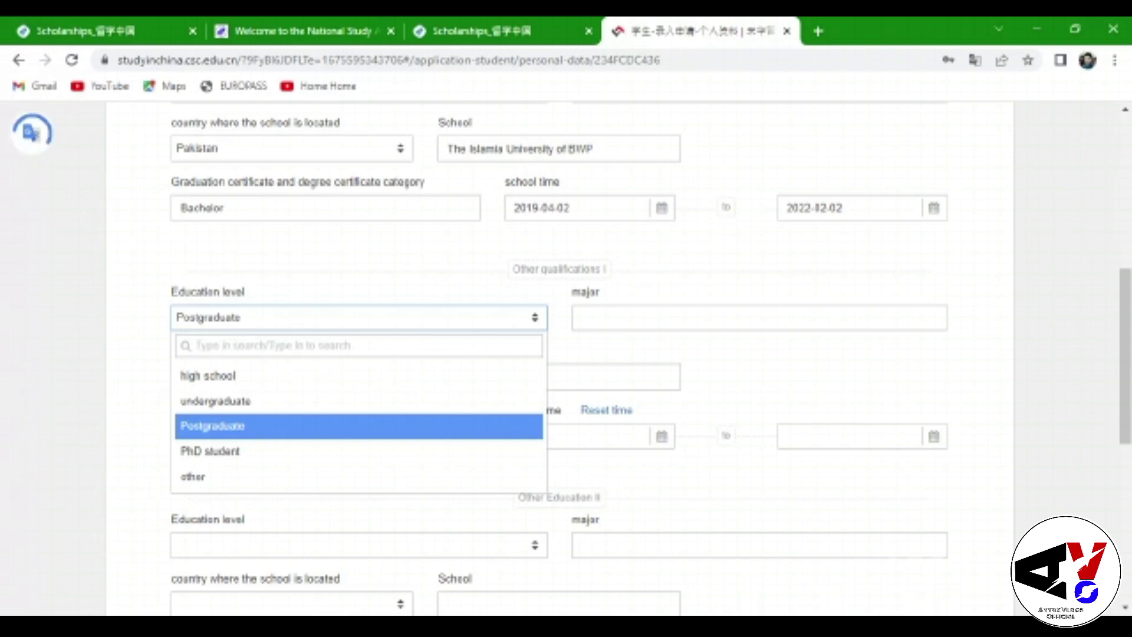
{"action": "left_click", "coordinate": [239, 375]}
{"action": "left_click", "coordinate": [678, 317]}
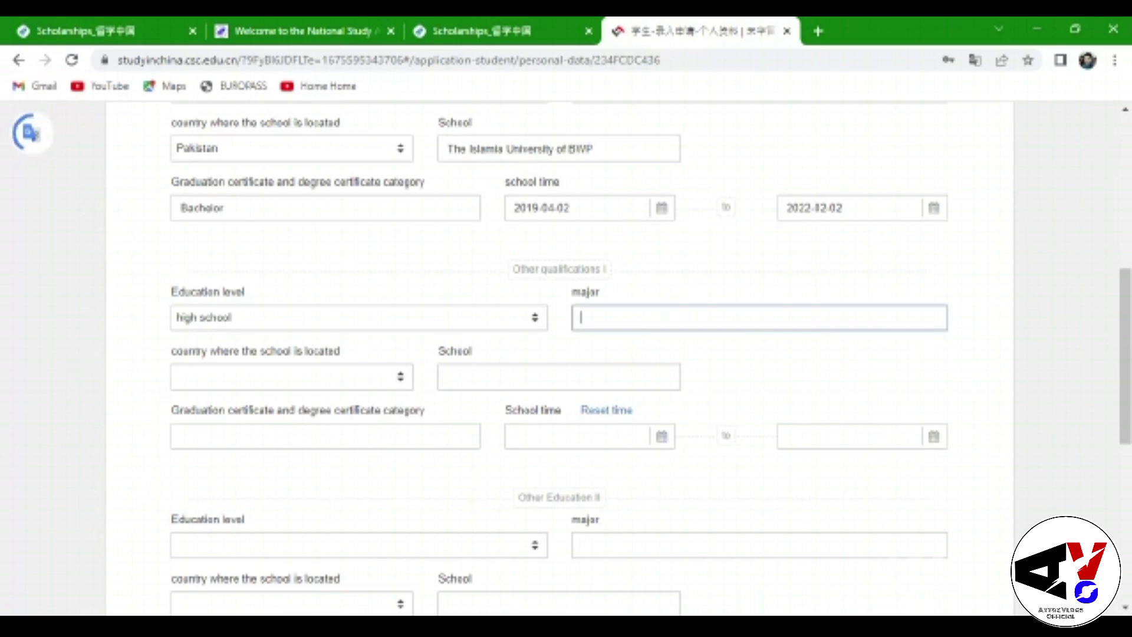
{"action": "type", "text": "Natural"}
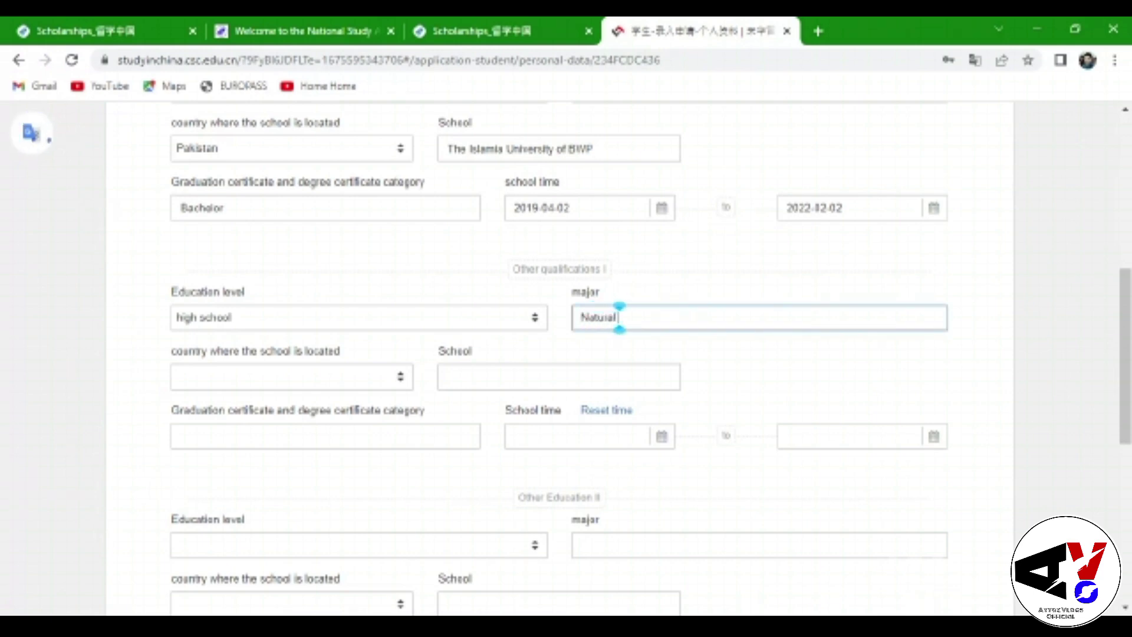
{"action": "type", "text": " Scien"}
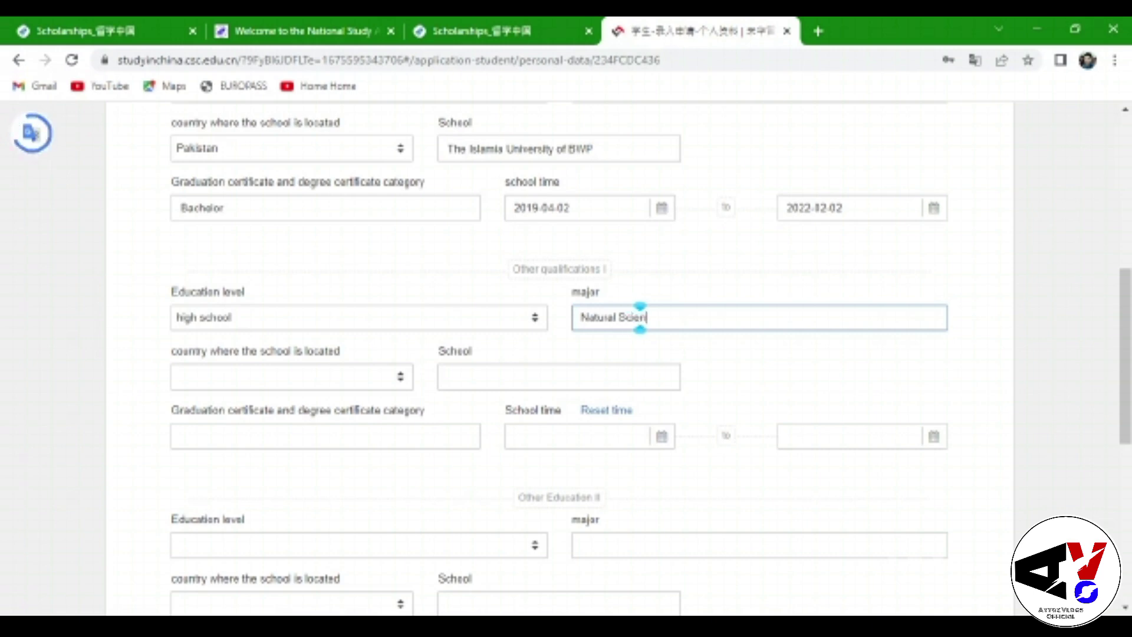
{"action": "type", "text": "ces"}
{"action": "left_click", "coordinate": [342, 378]}
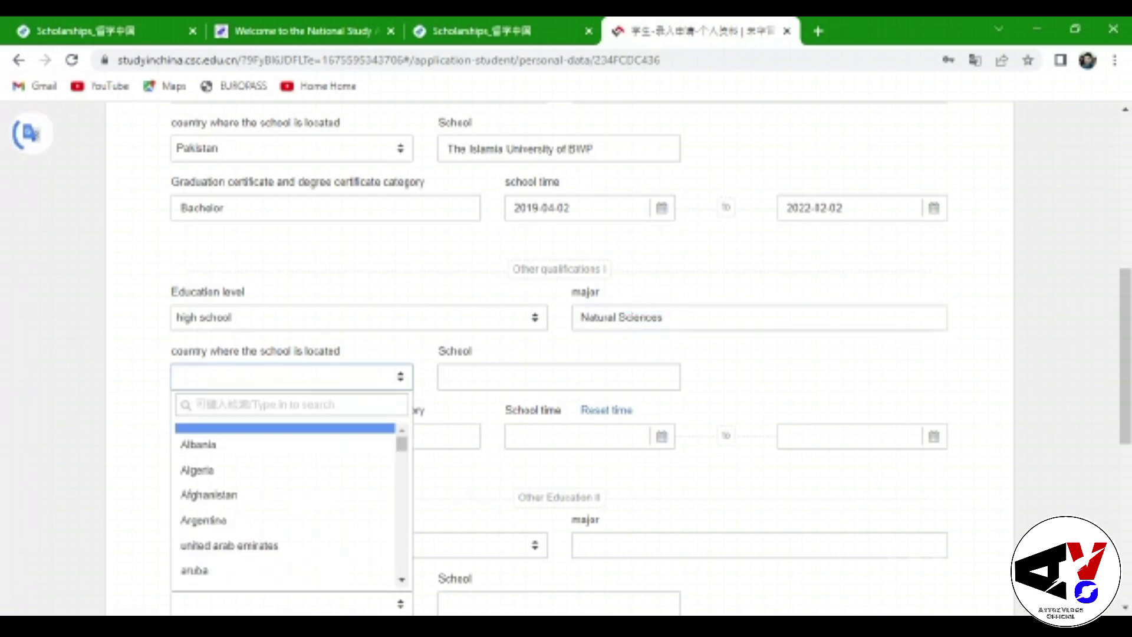
{"action": "left_click", "coordinate": [204, 404]}
{"action": "type", "text": "P"}
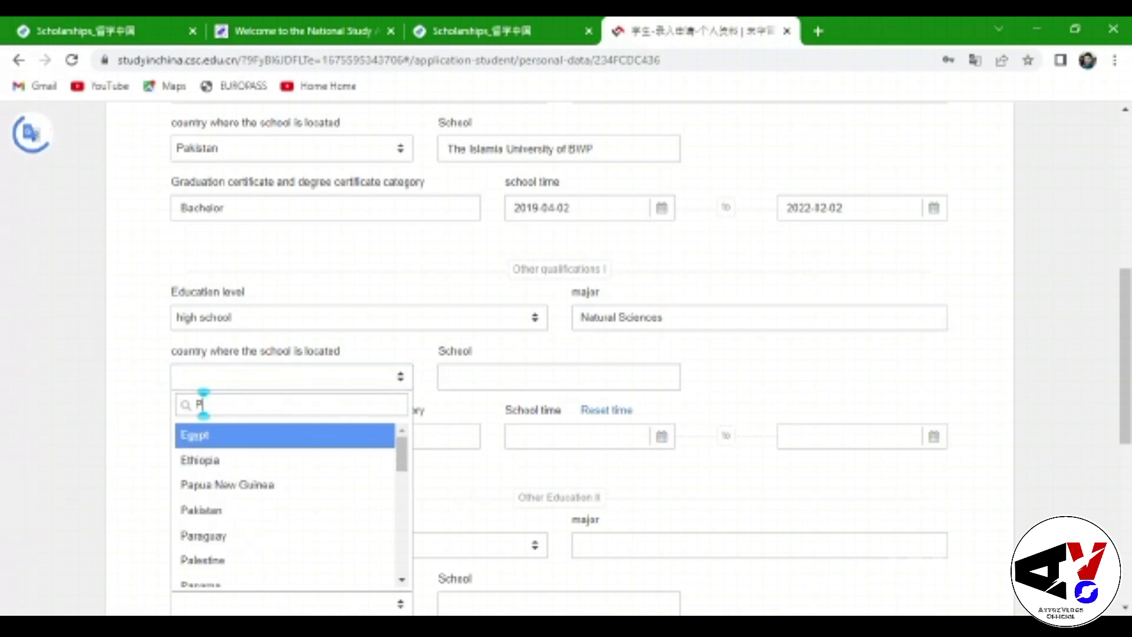
{"action": "type", "text": "aki"}
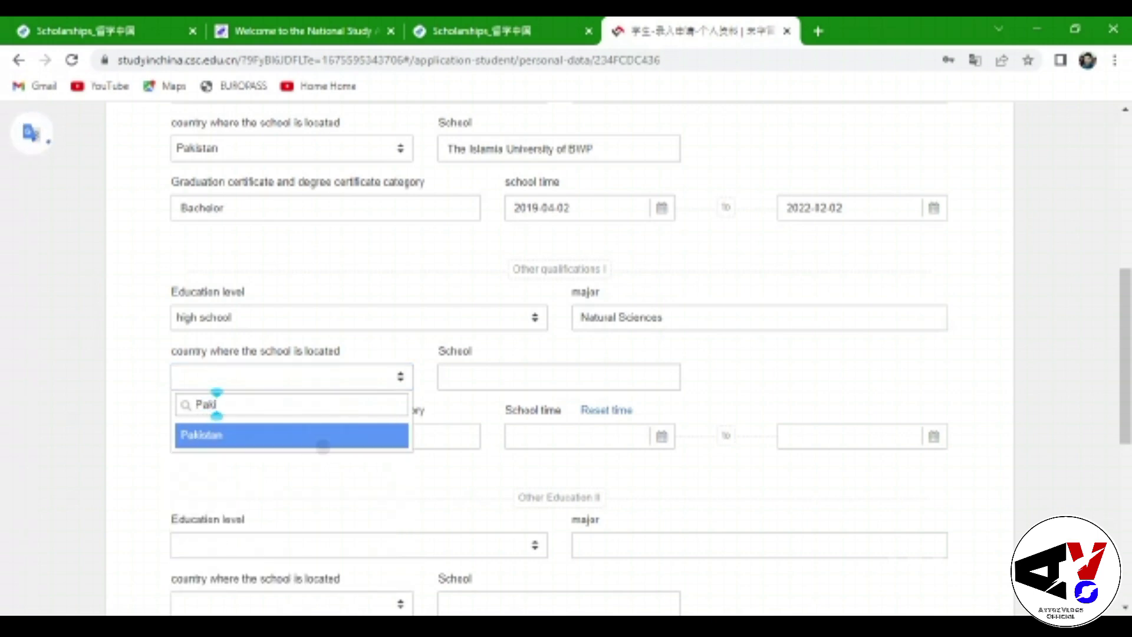
{"action": "left_click", "coordinate": [283, 435]}
{"action": "left_click", "coordinate": [448, 376]}
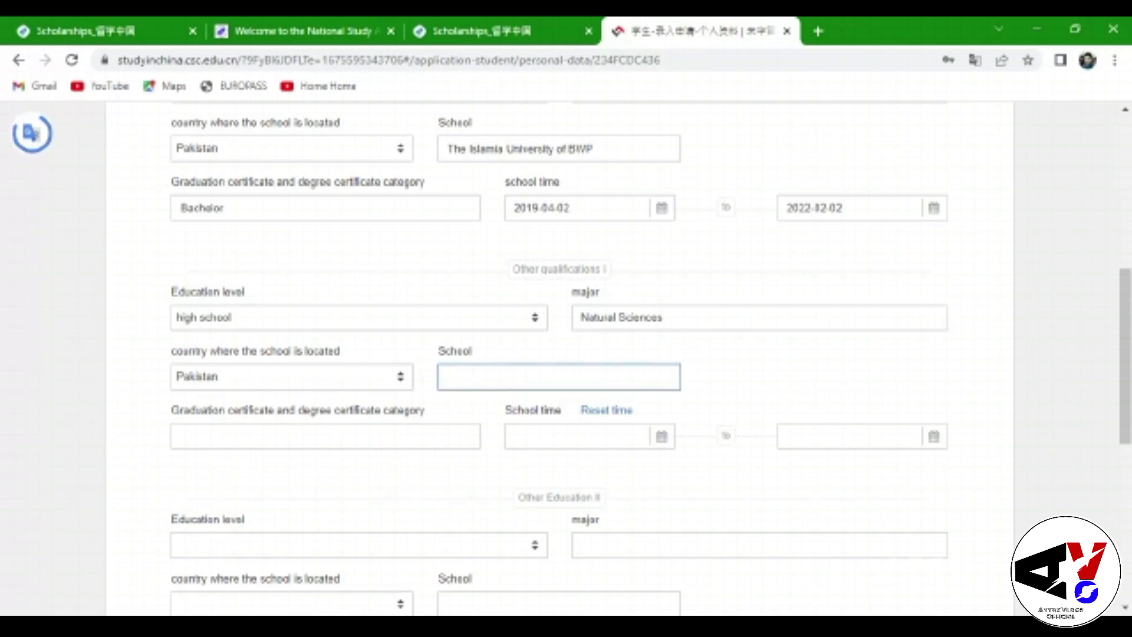
{"action": "type", "text": "Gover"}
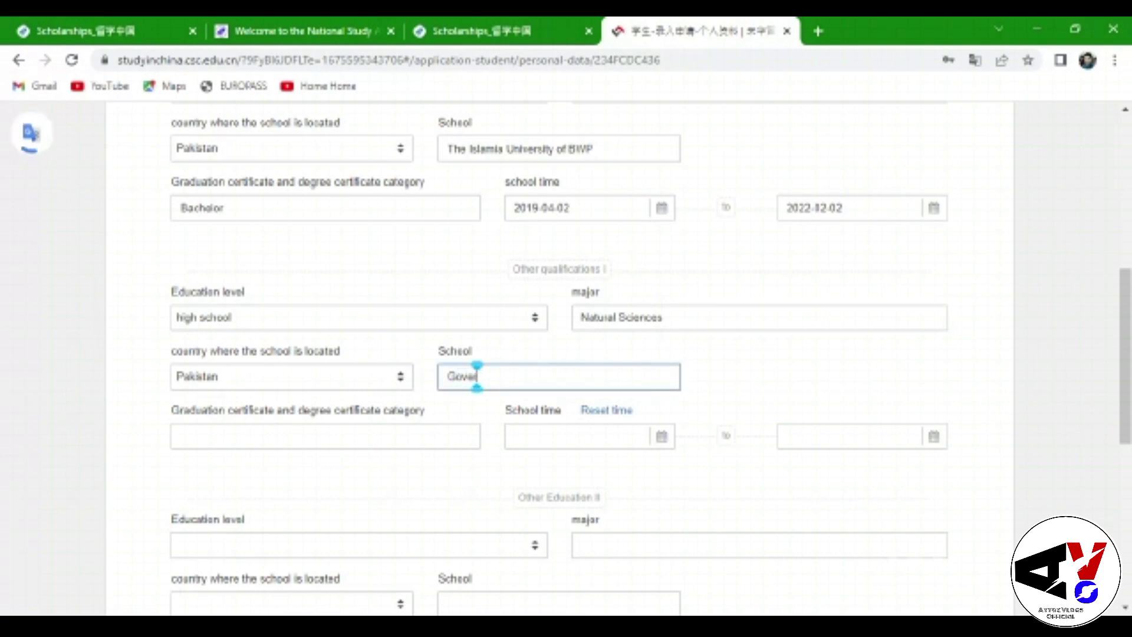
{"action": "type", "text": "nment "}
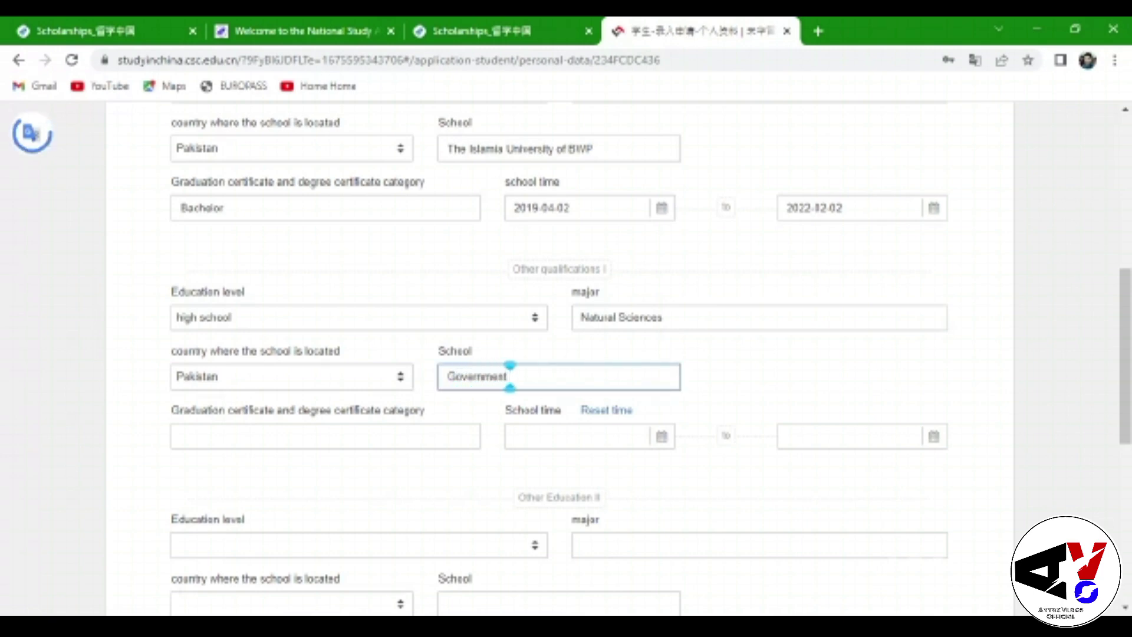
{"action": "type", "text": "School"}
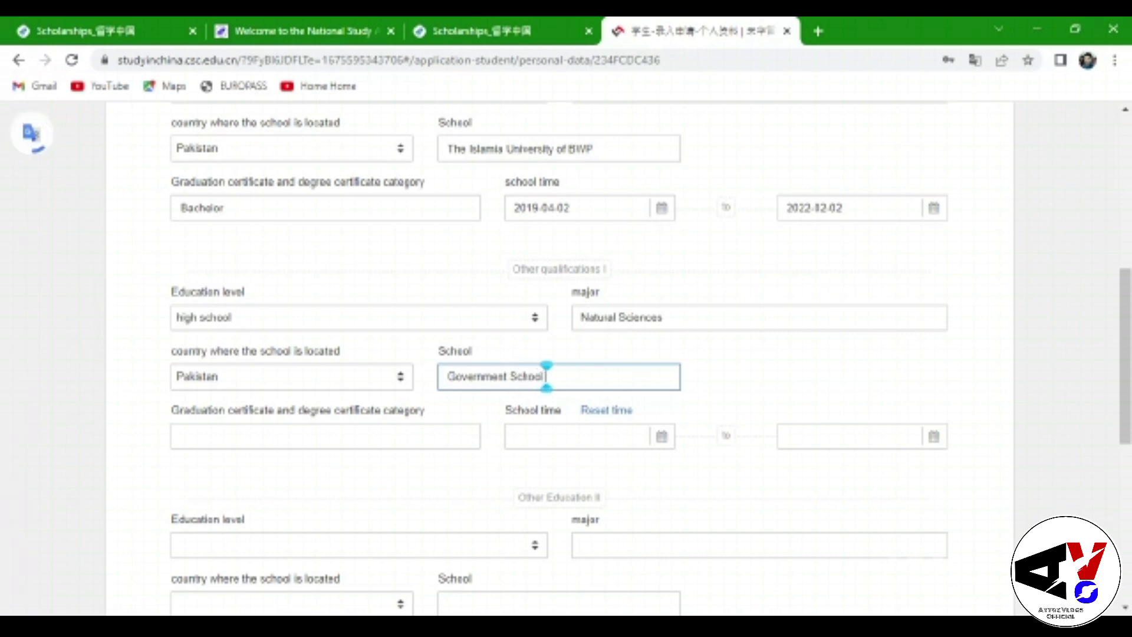
{"action": "type", "text": " Uch Sha"}
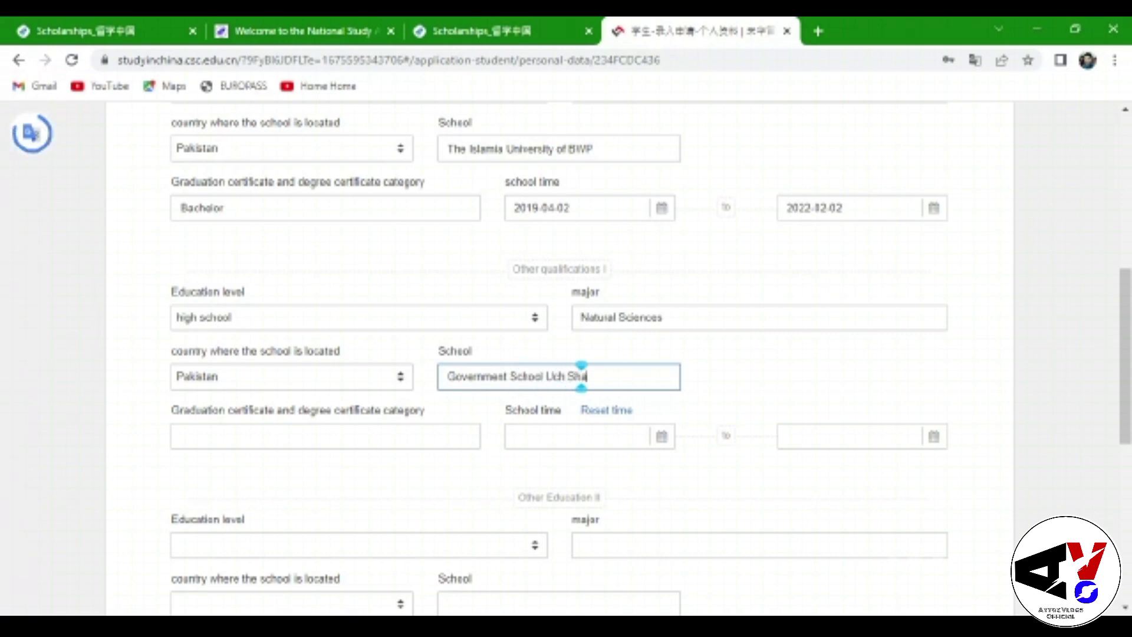
{"action": "type", "text": "rif"}
Enter certificate FSc with school dates 2014-02-12 to 2016-05-09
{"action": "scroll", "coordinate": [687, 404], "scroll_direction": "down", "scroll_amount": 1}
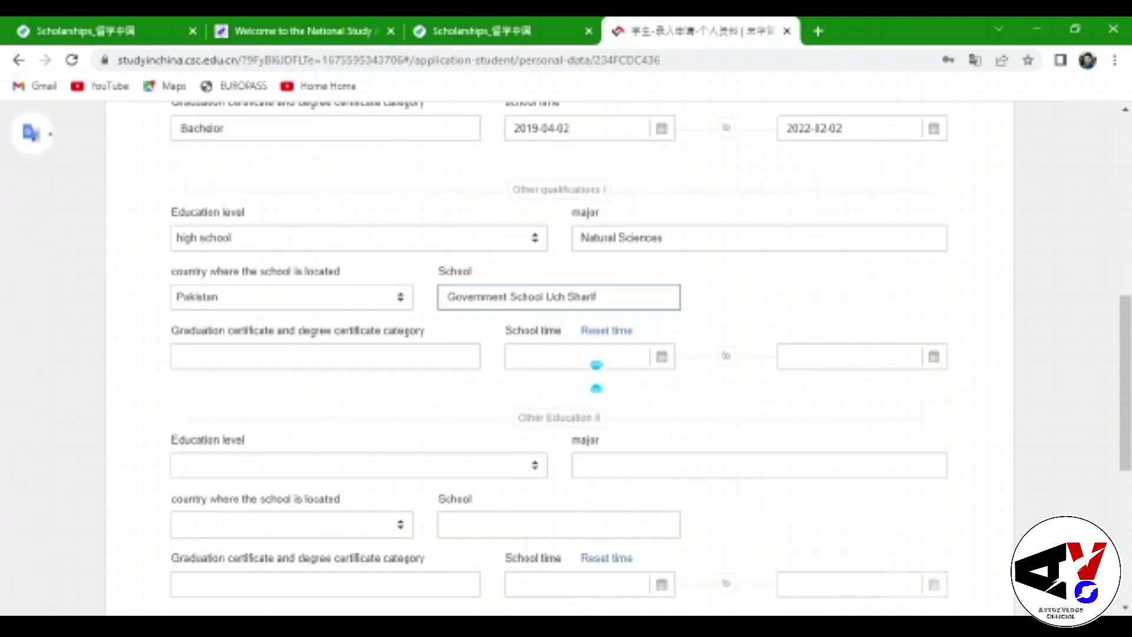
{"action": "left_click", "coordinate": [181, 356]}
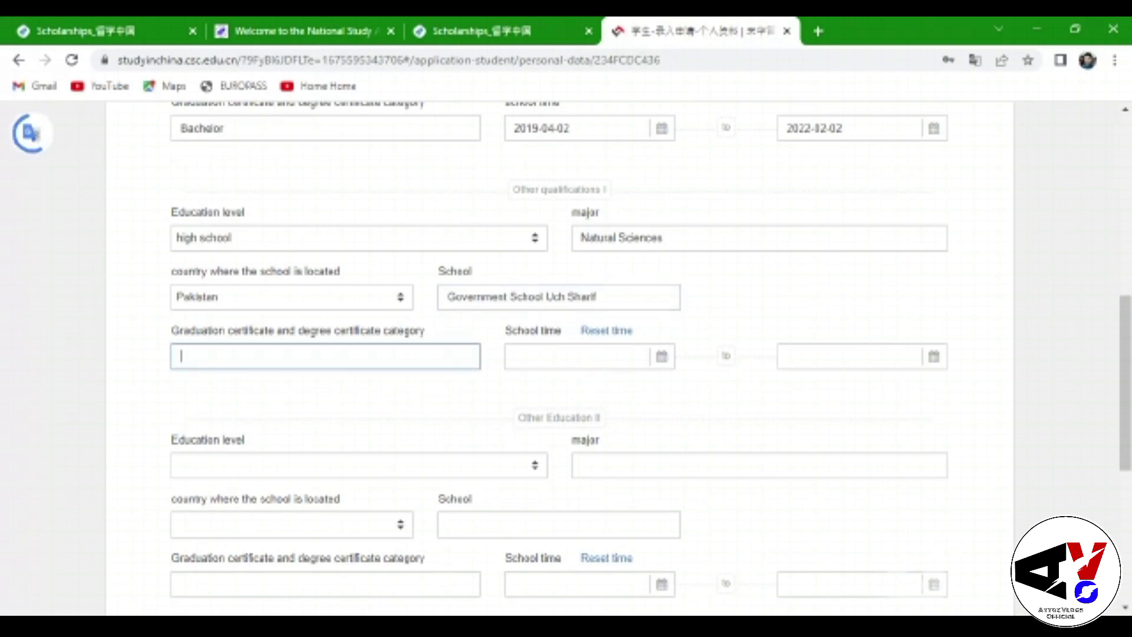
{"action": "type", "text": "FSc"}
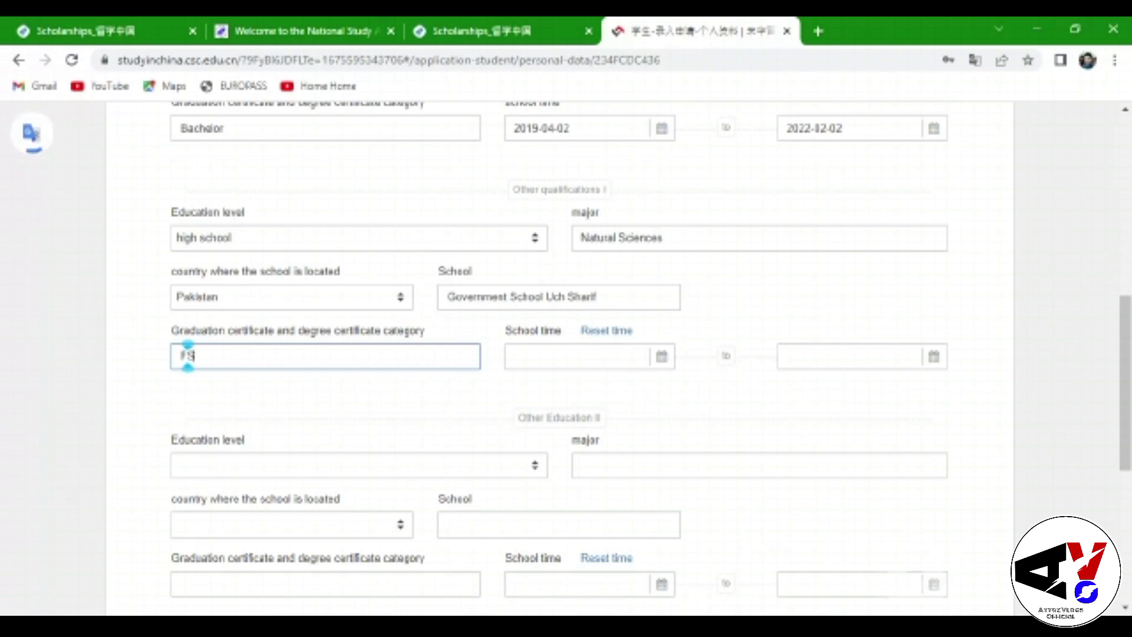
{"action": "left_click", "coordinate": [596, 358]}
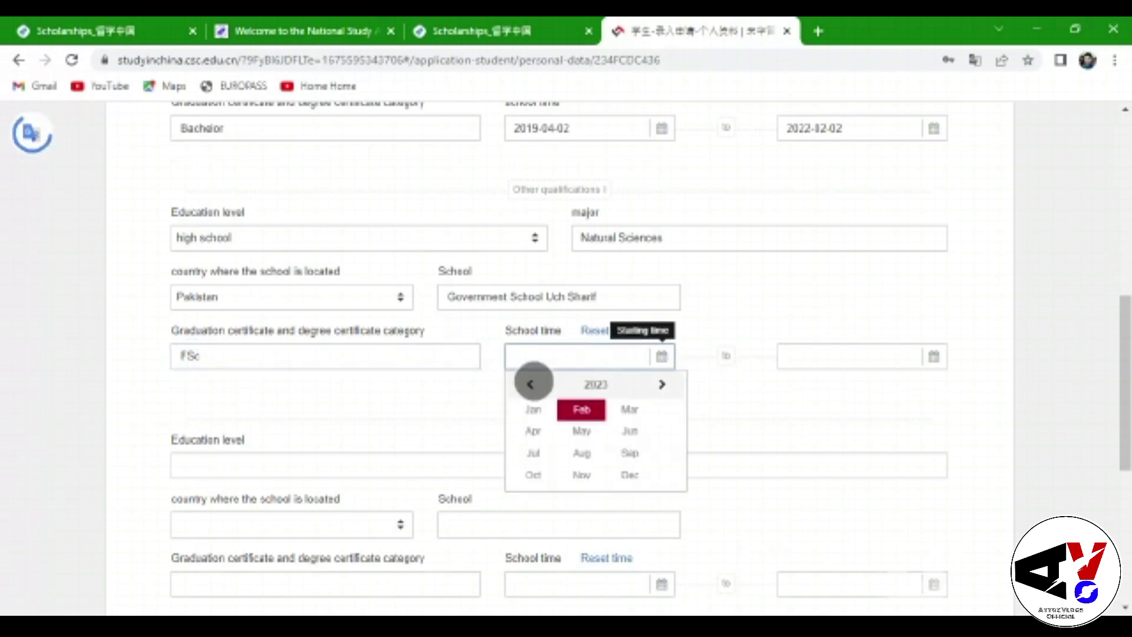
{"action": "left_click", "coordinate": [528, 384]}
{"action": "left_click", "coordinate": [528, 384]}
{"action": "left_click", "coordinate": [582, 497]}
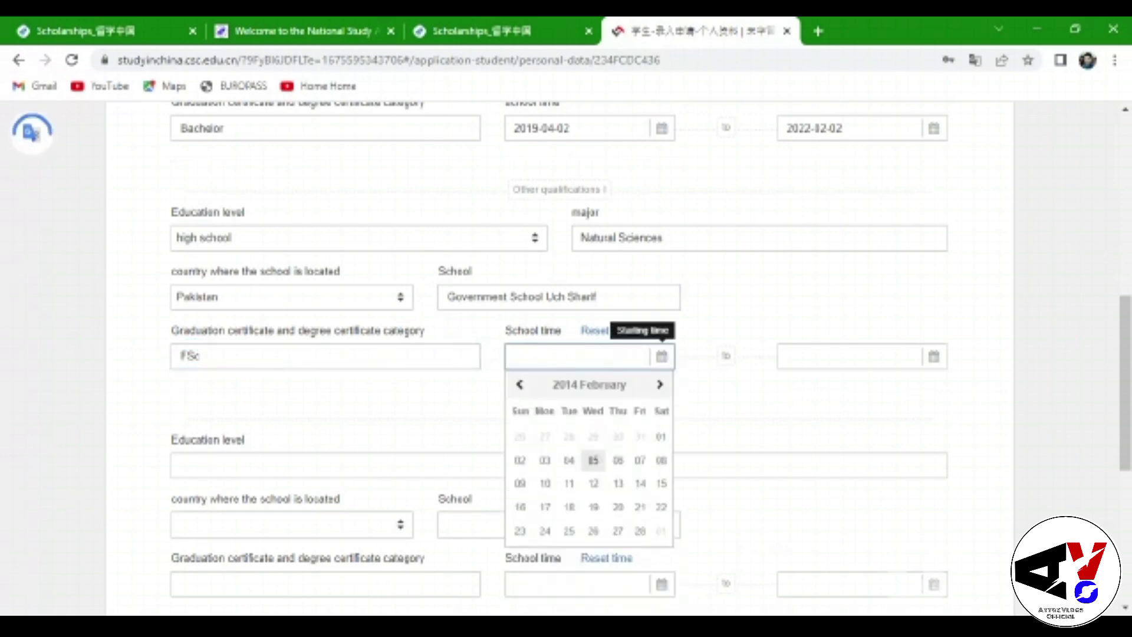
{"action": "left_click", "coordinate": [594, 483]}
{"action": "left_click", "coordinate": [861, 356]}
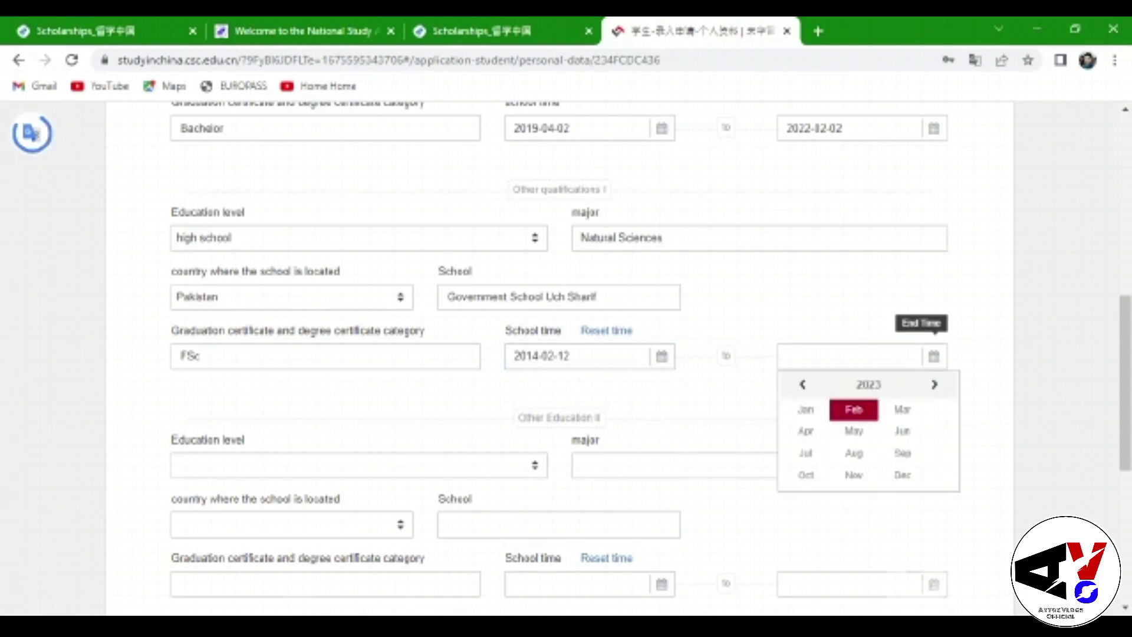
{"action": "left_click", "coordinate": [856, 429]}
{"action": "left_click", "coordinate": [820, 482]}
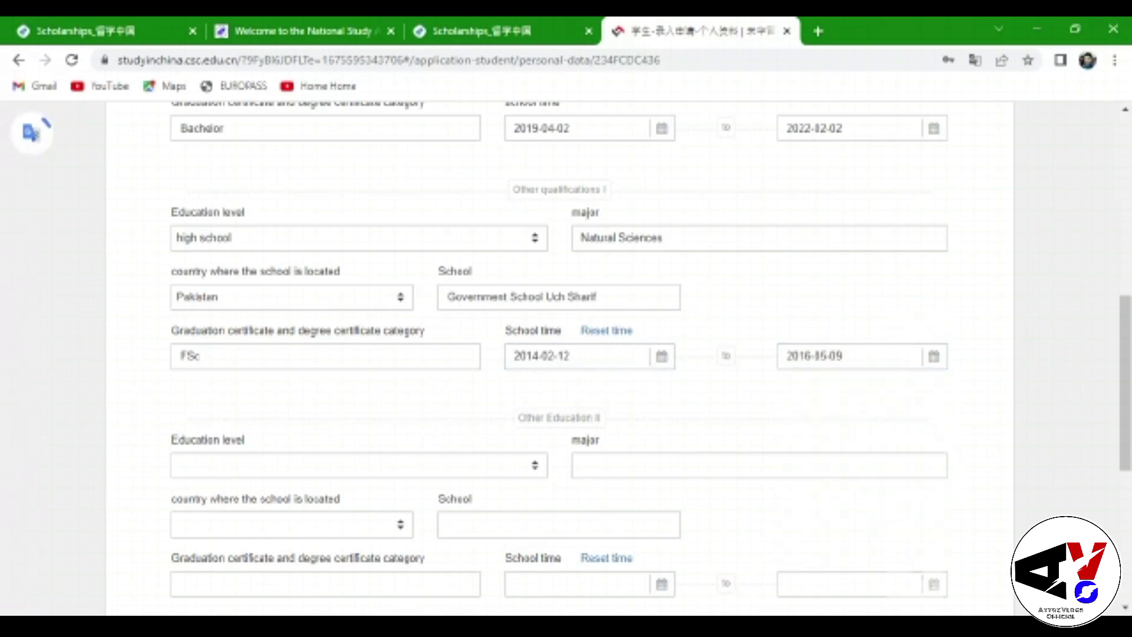
Scroll down to the contacts and relatives in China section and begin the contact person's name
{"action": "scroll", "coordinate": [566, 349], "scroll_direction": "down", "scroll_amount": 4}
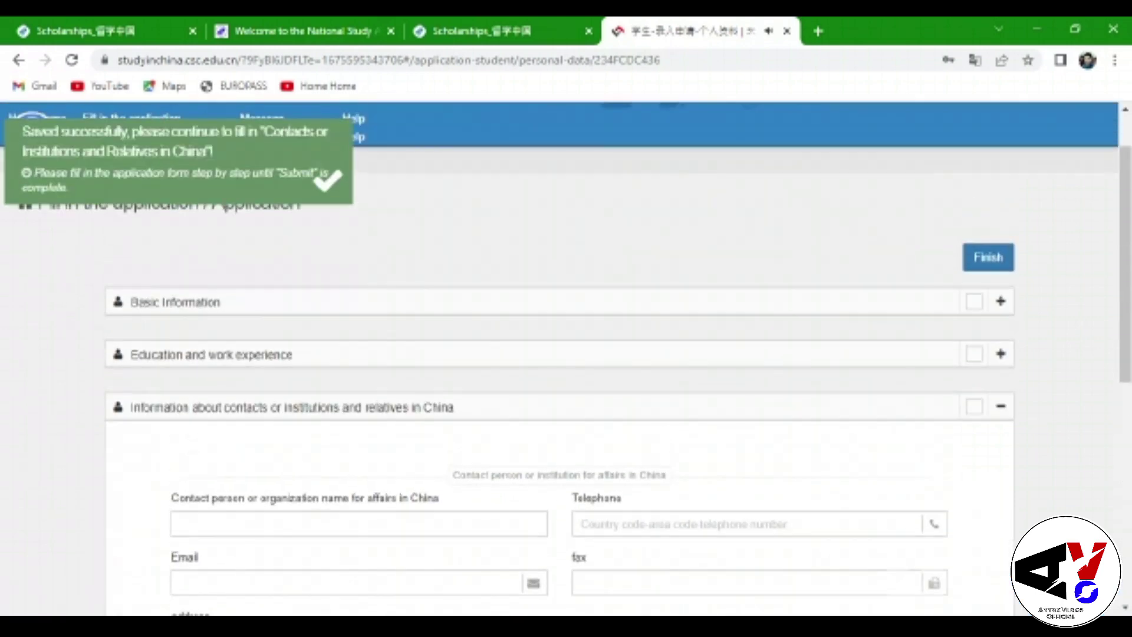
{"action": "scroll", "coordinate": [566, 354], "scroll_direction": "down", "scroll_amount": 1}
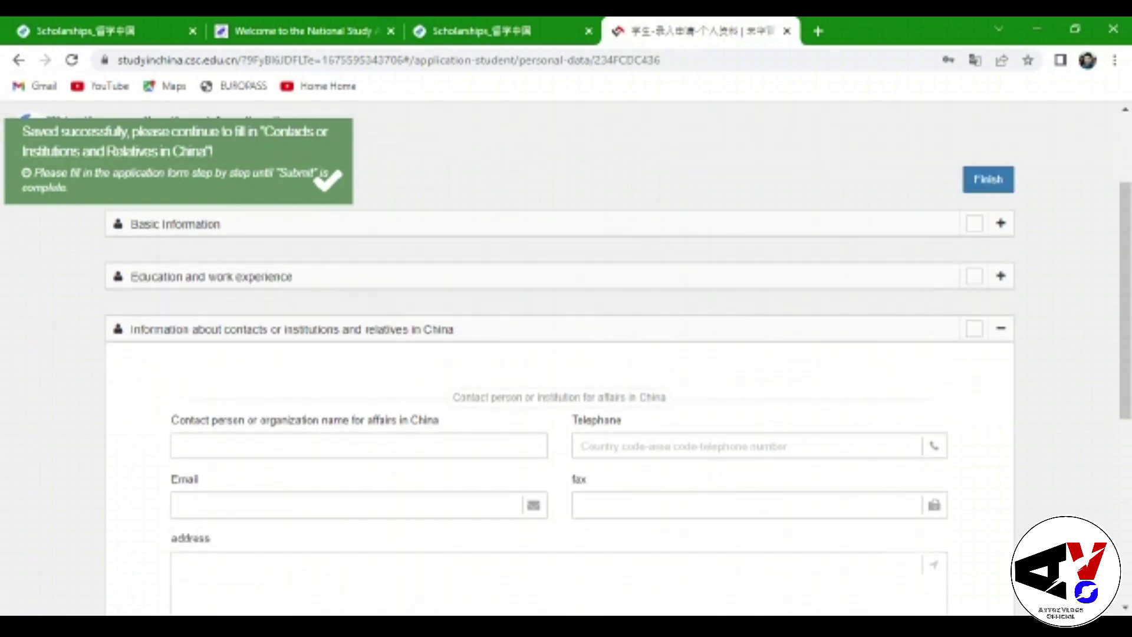
{"action": "scroll", "coordinate": [596, 503], "scroll_direction": "down", "scroll_amount": 1}
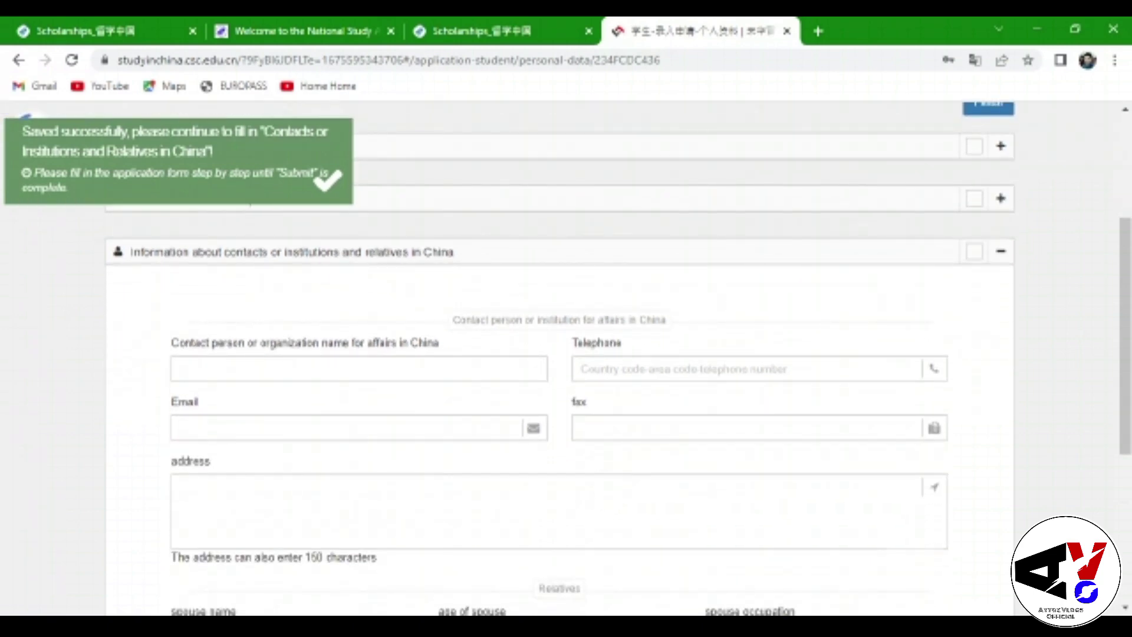
{"action": "left_click", "coordinate": [460, 366]}
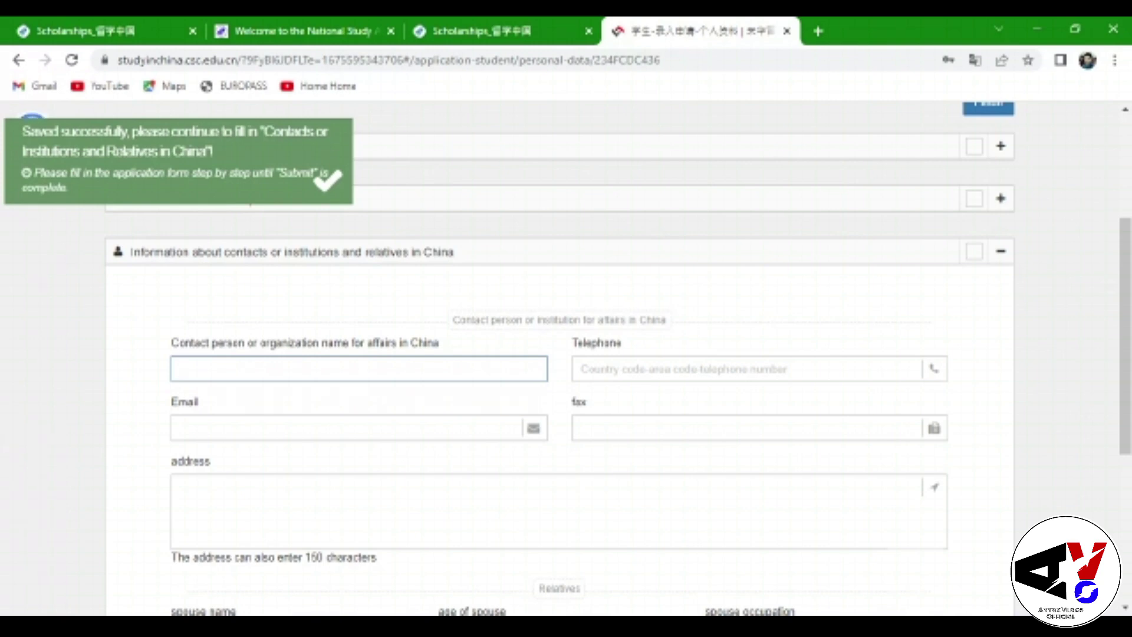
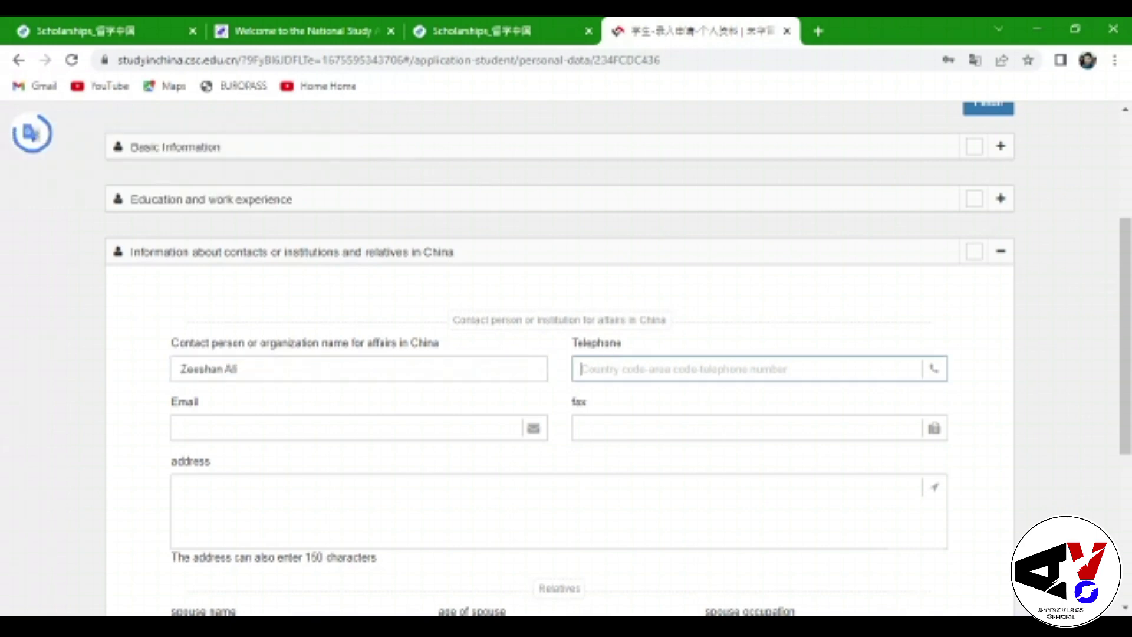
Enter the China contact's name and start the telephone number, removing a mistyped digit
{"action": "left_click", "coordinate": [583, 369]}
{"action": "type", "text": "03"}
{"action": "key", "text": "BackSpace"}
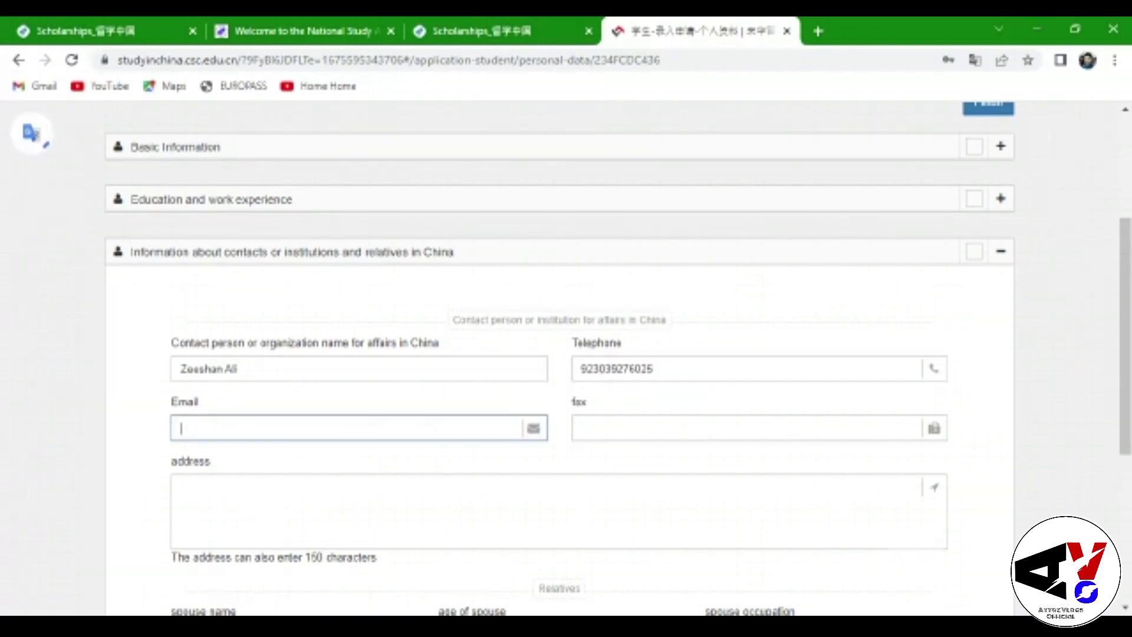
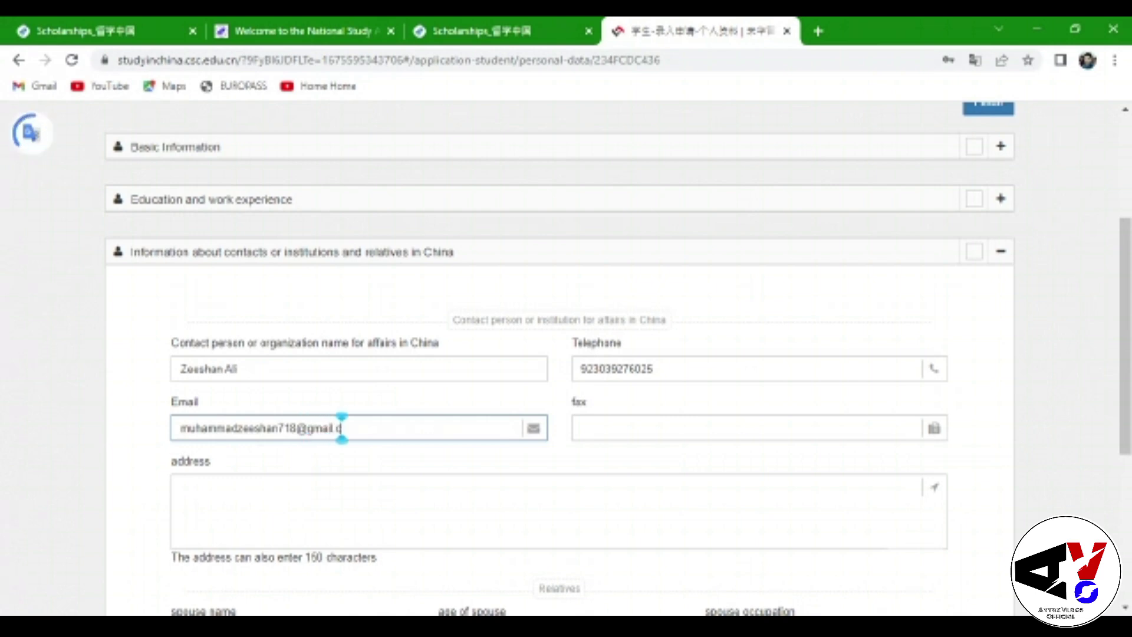
Fill in the contact's e-mail and set the address to 'Shihezi University China'
{"action": "left_click", "coordinate": [581, 429]}
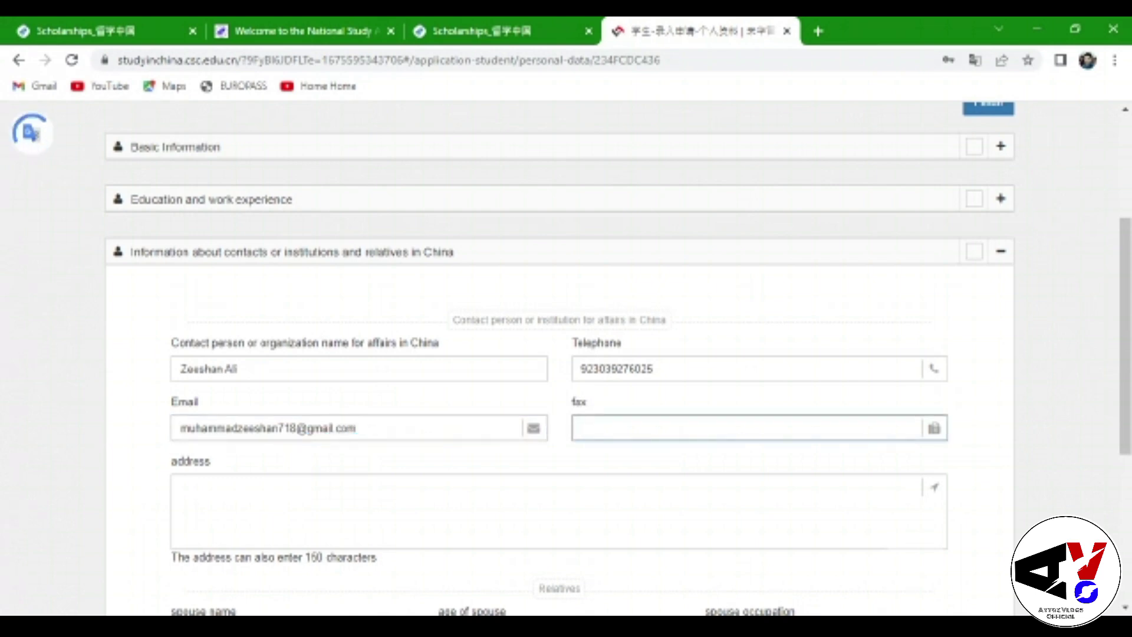
{"action": "left_click", "coordinate": [181, 486]}
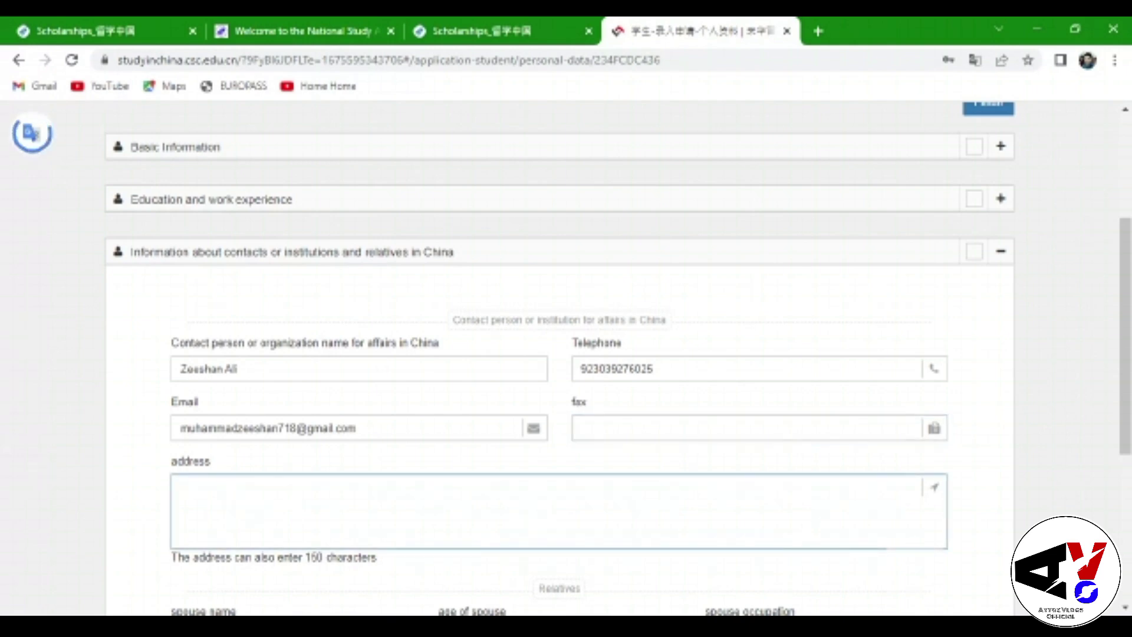
{"action": "type", "text": "9hihez"}
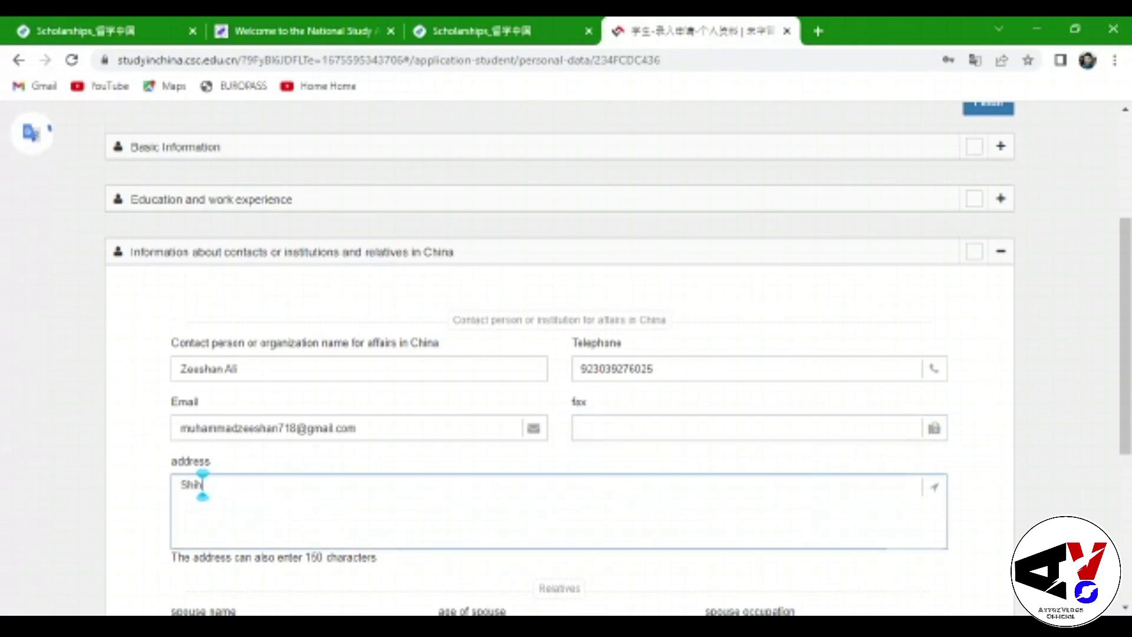
{"action": "type", "text": "i U"}
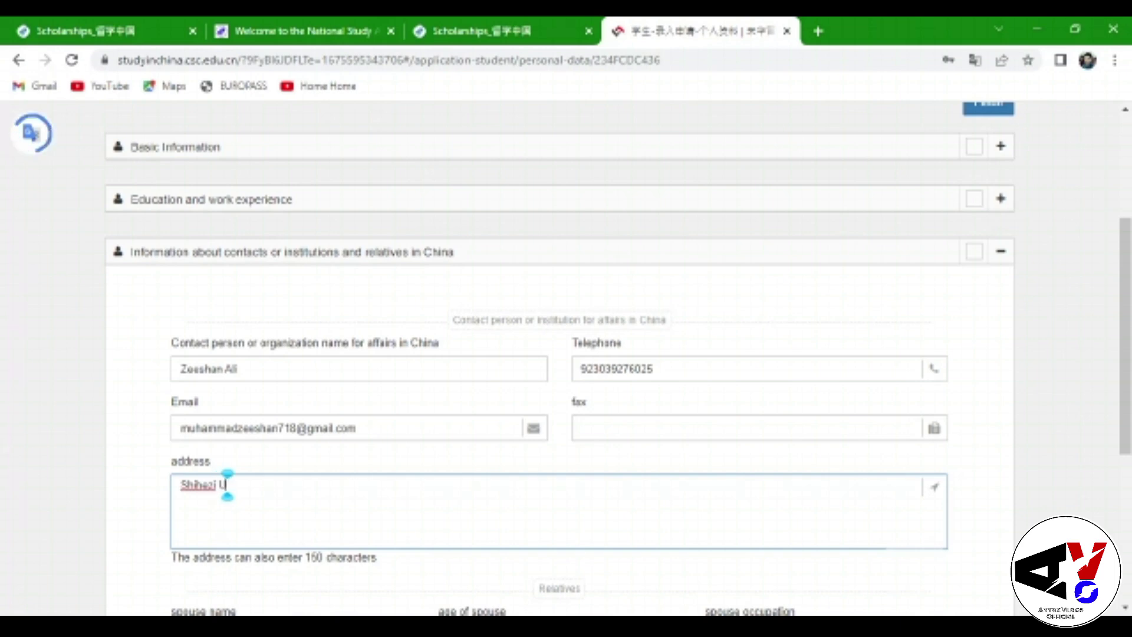
{"action": "type", "text": "niversity"}
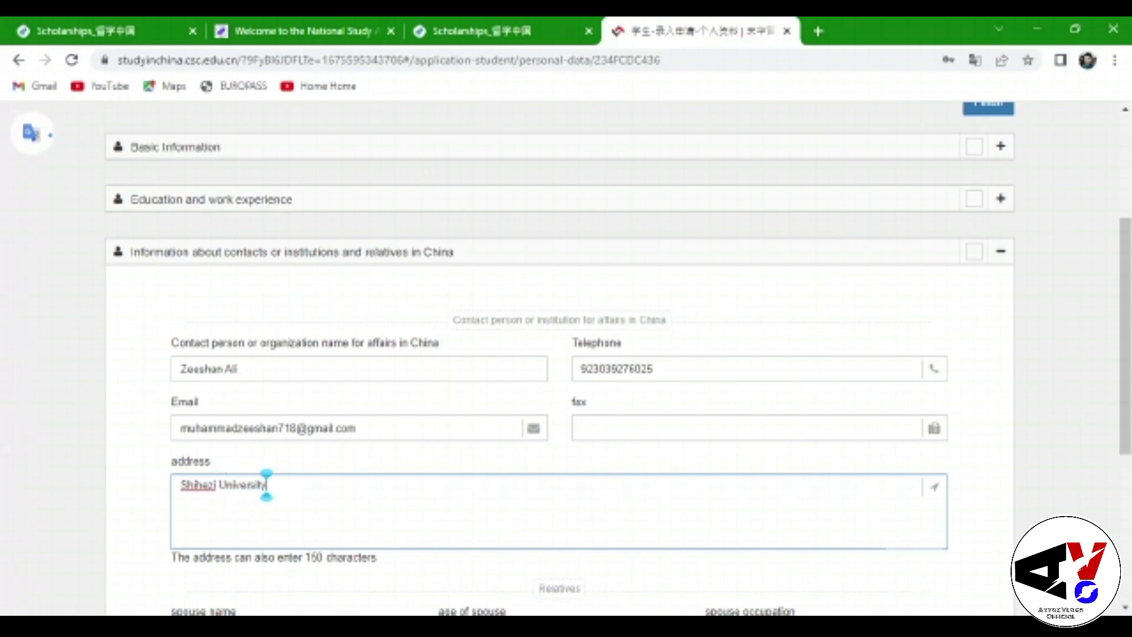
{"action": "type", "text": " Chin"}
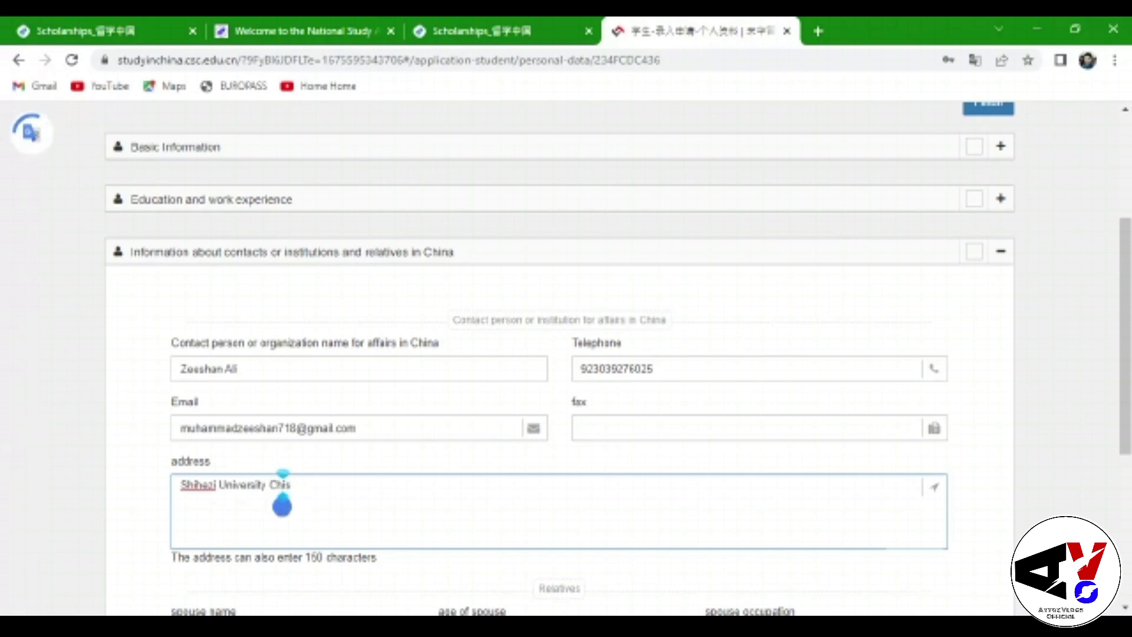
{"action": "key", "text": "BackSpace"}
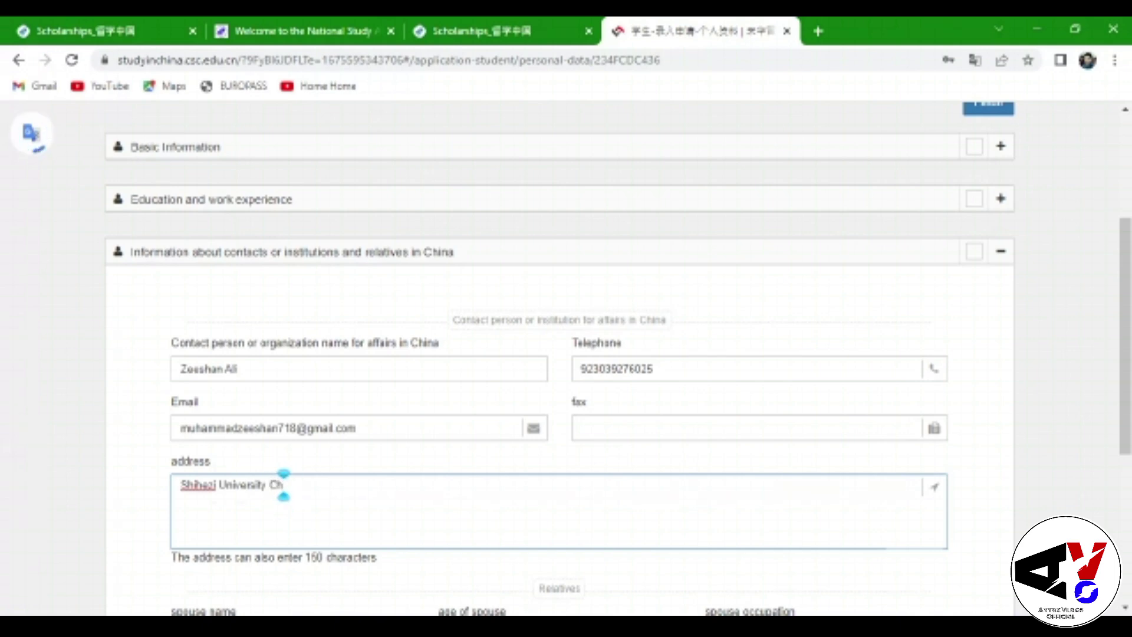
Enter the father's name, age 46 and occupation 'Own Buisness'
{"action": "type", "text": "na"}
{"action": "scroll", "coordinate": [298, 485], "scroll_direction": "down", "scroll_amount": 3}
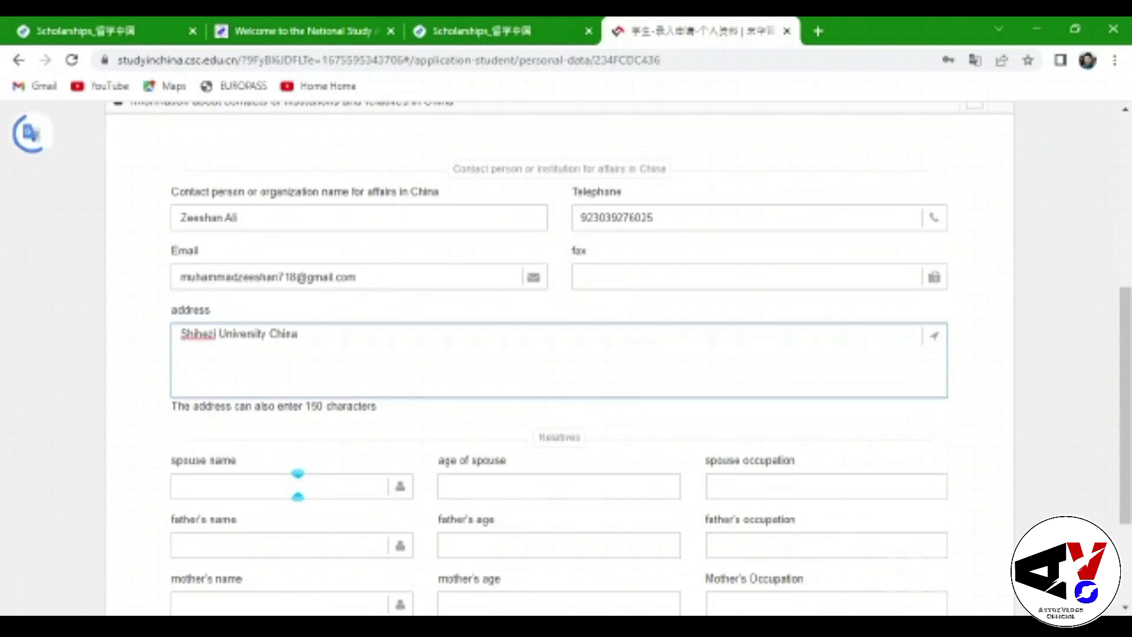
{"action": "scroll", "coordinate": [298, 485], "scroll_direction": "down", "scroll_amount": 2}
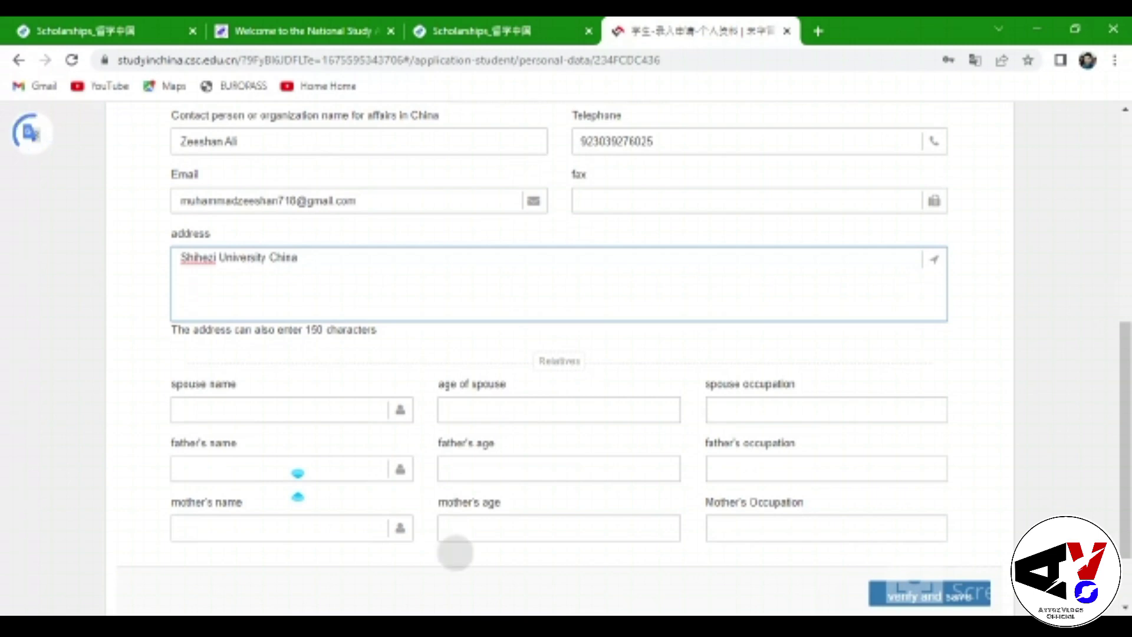
{"action": "scroll", "coordinate": [297, 484], "scroll_direction": "down", "scroll_amount": 2}
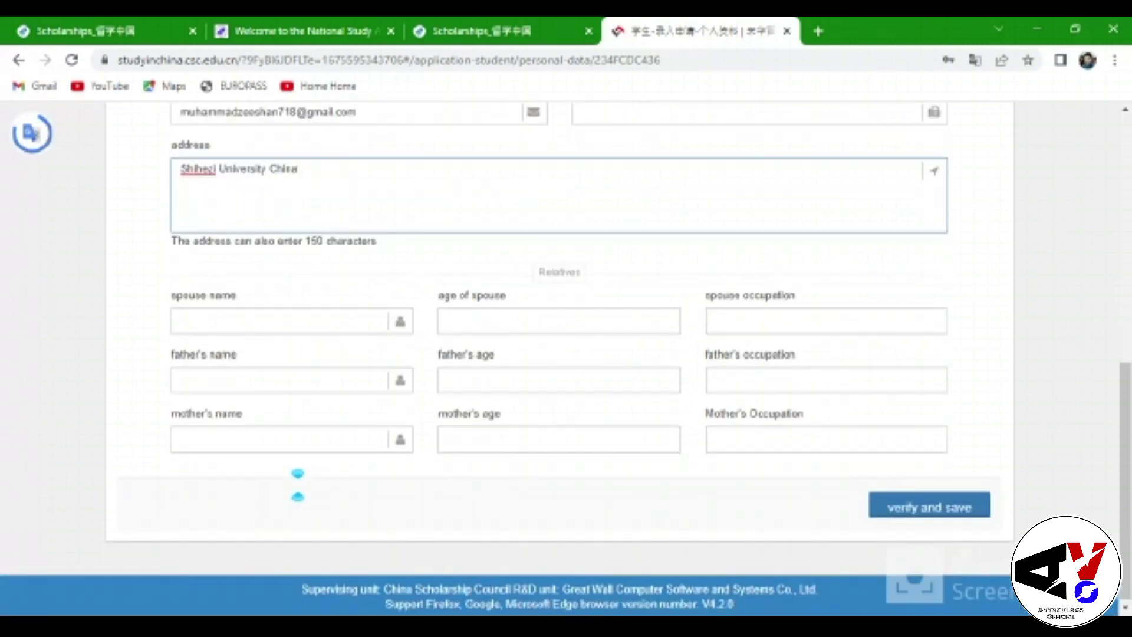
{"action": "key", "text": "Tab"}
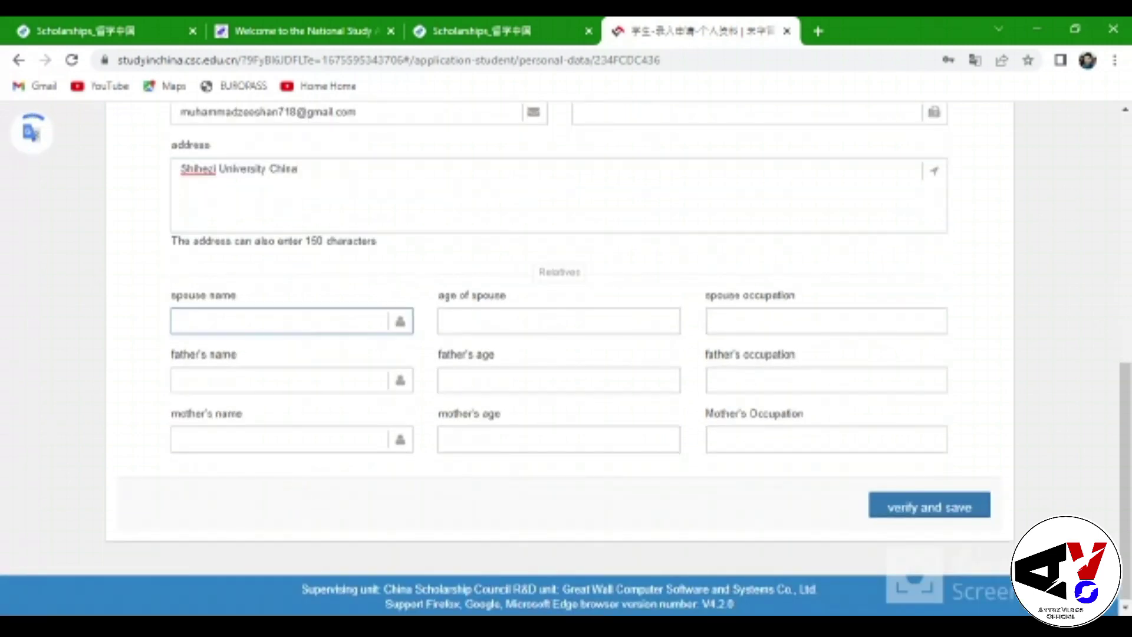
{"action": "left_click", "coordinate": [599, 420]}
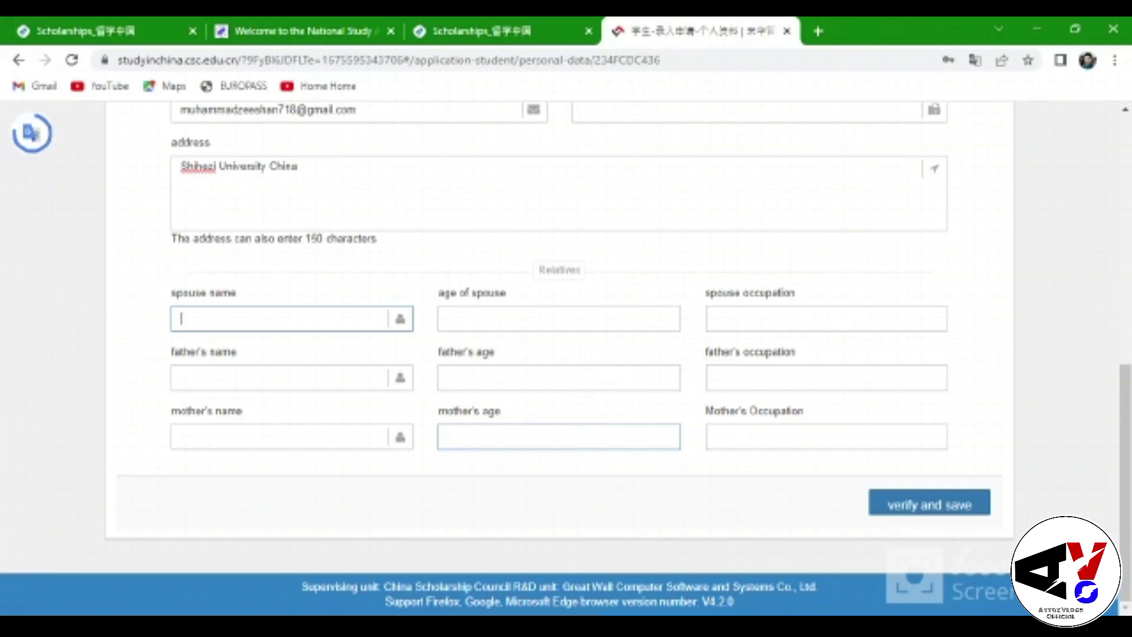
{"action": "left_click", "coordinate": [343, 376]}
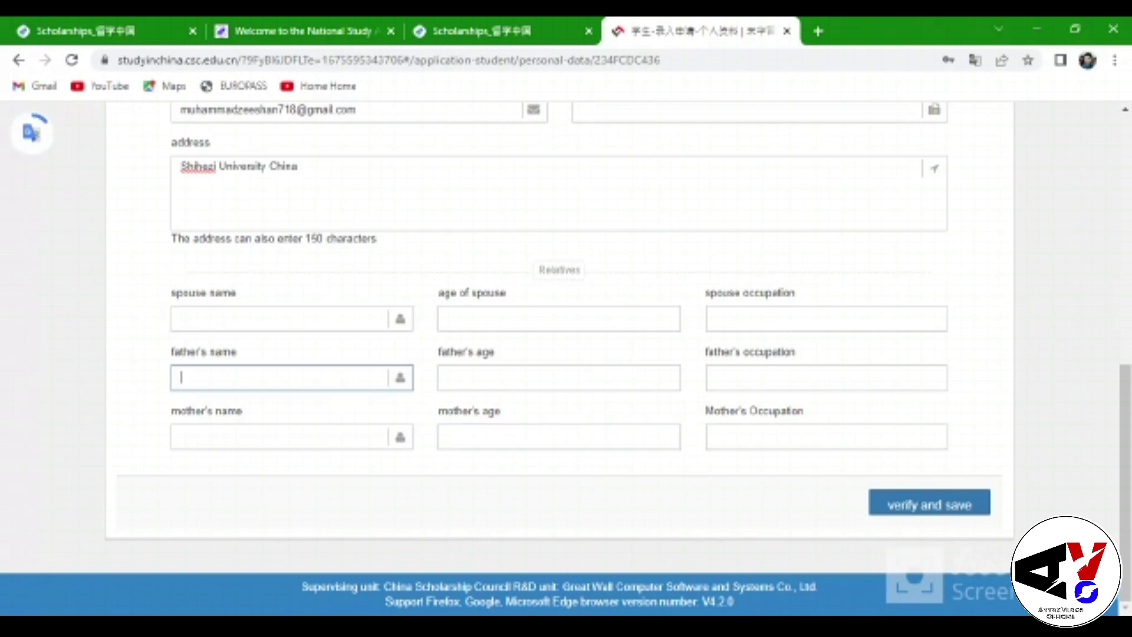
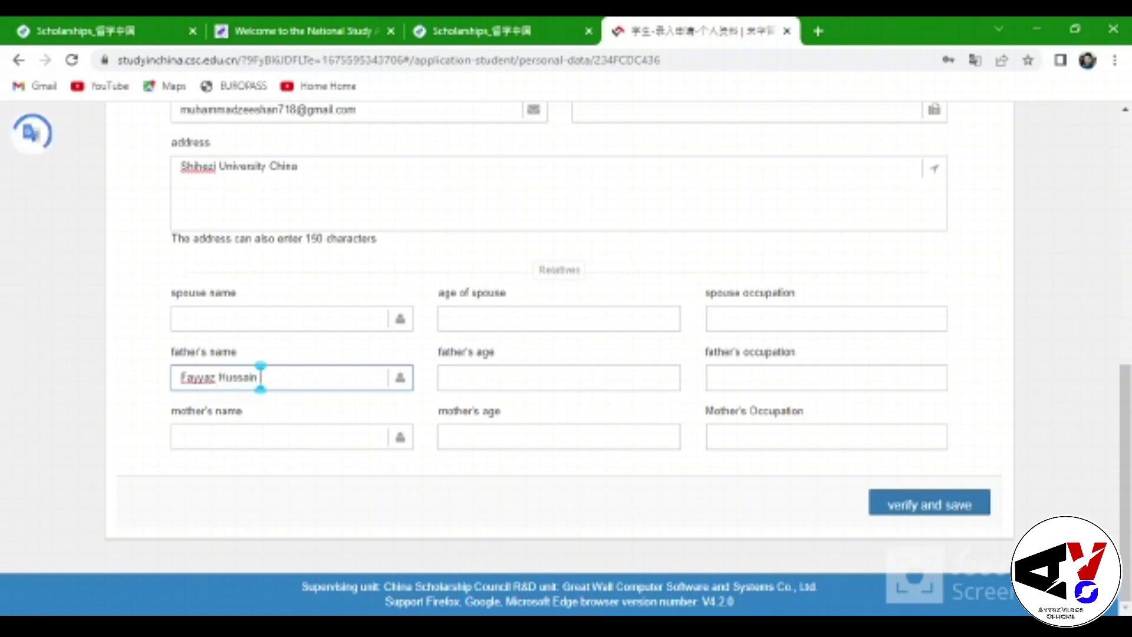
{"action": "left_click", "coordinate": [448, 377]}
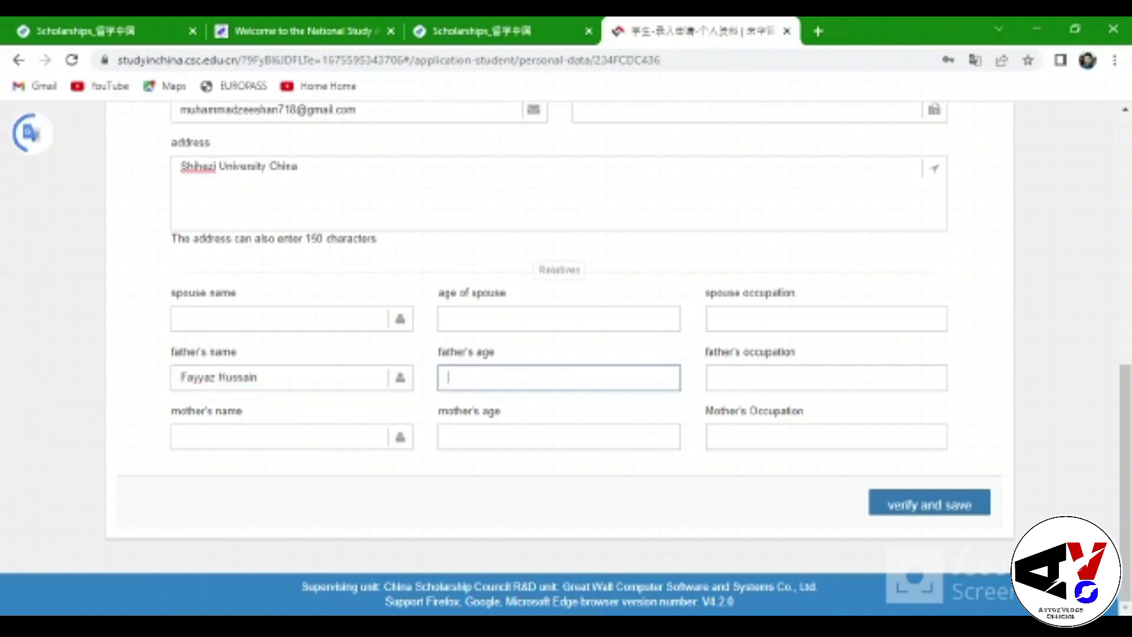
{"action": "type", "text": "46"}
{"action": "left_click", "coordinate": [725, 377]}
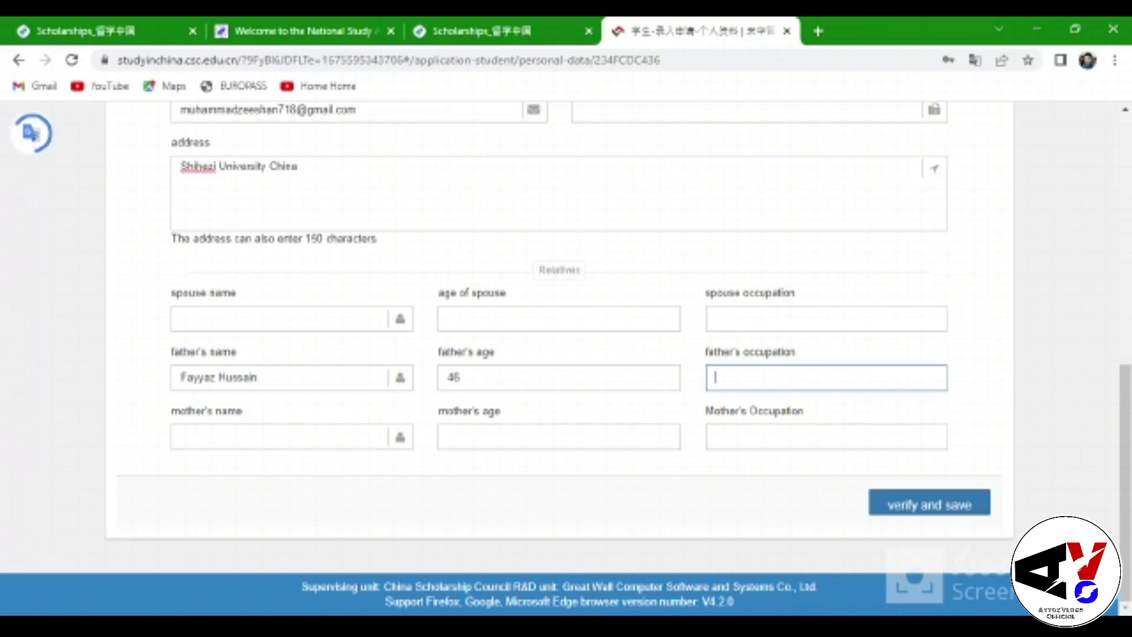
{"action": "left_click", "coordinate": [716, 377]}
{"action": "type", "text": "Own"}
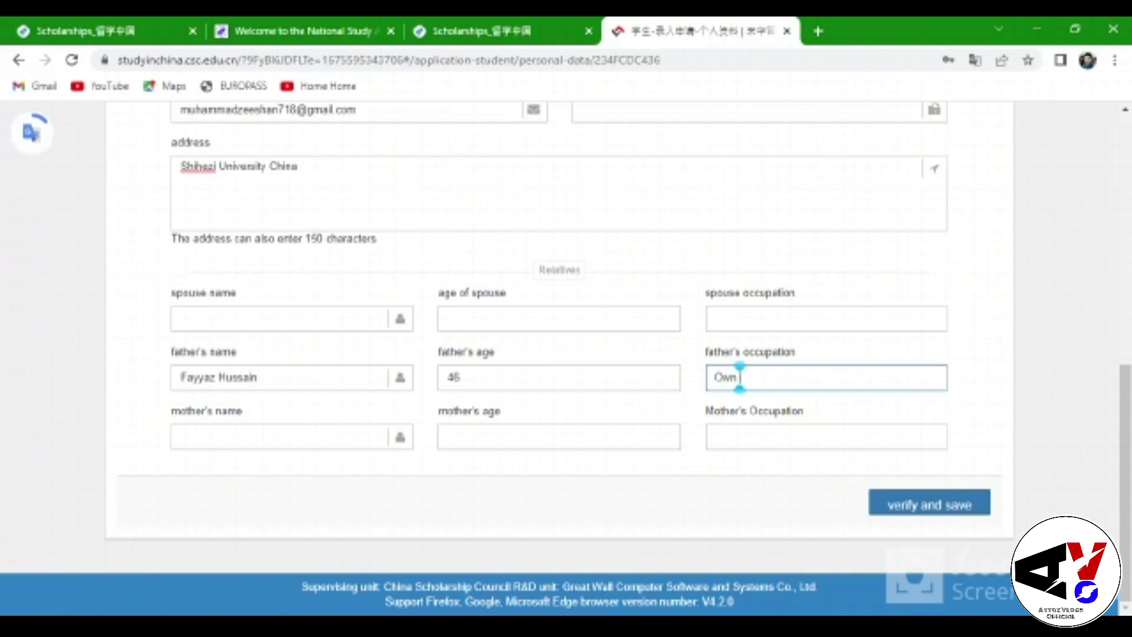
{"action": "type", "text": " Buisness"}
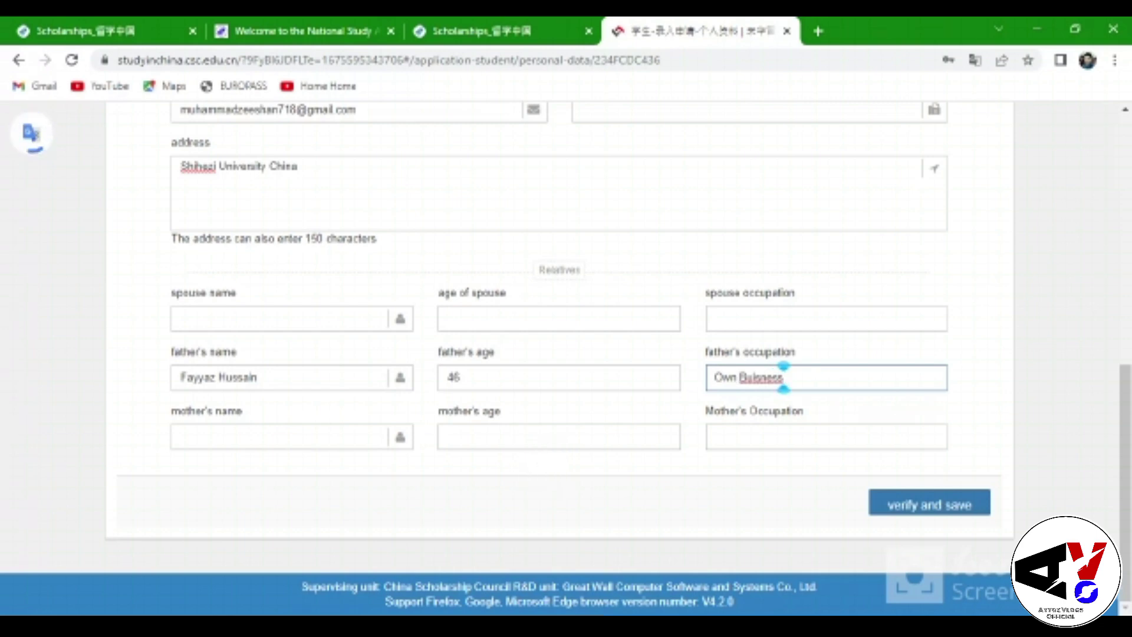
Enter the mother's name, age 44 and occupation 'Lady Health worker', then verify and save
{"action": "left_click", "coordinate": [299, 437]}
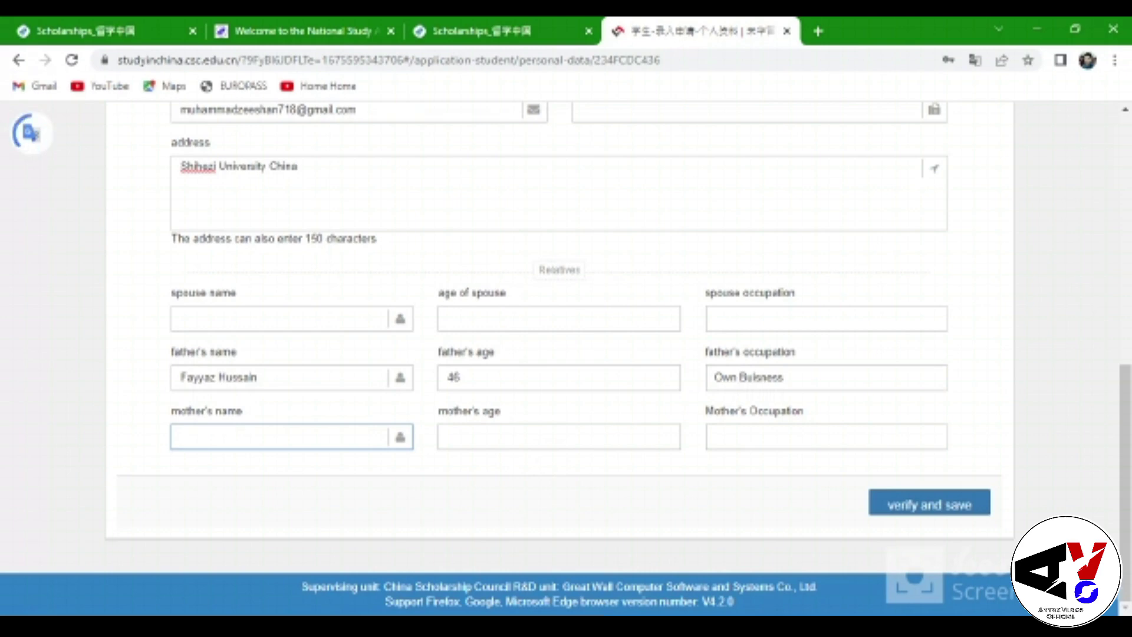
{"action": "type", "text": "Fati"}
{"action": "type", "text": "at"}
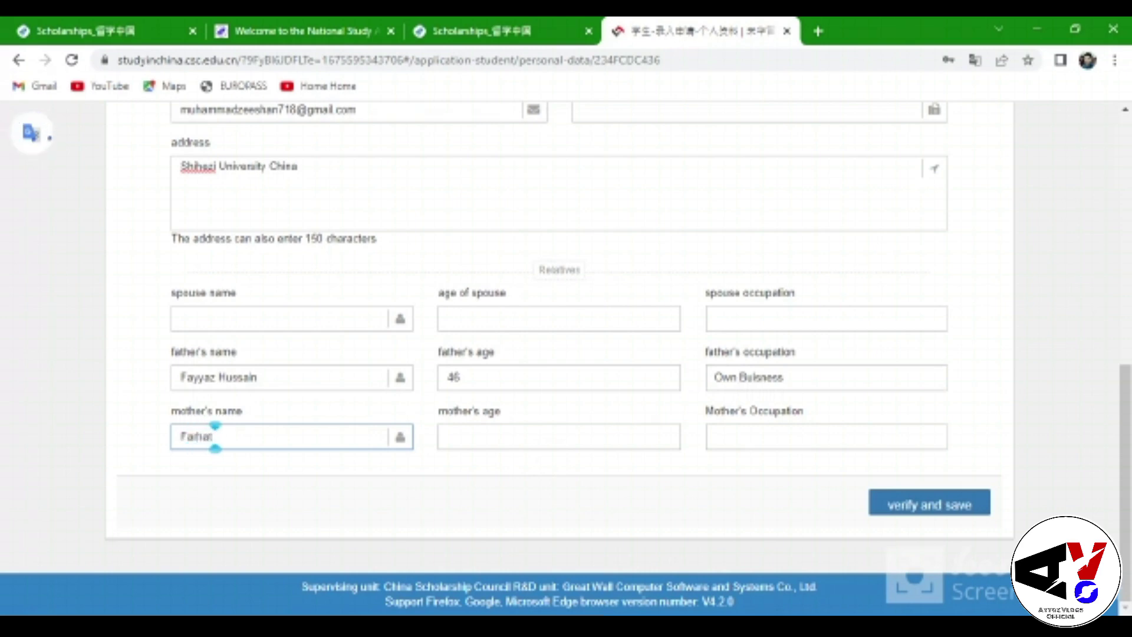
{"action": "left_click", "coordinate": [186, 437]}
{"action": "left_click", "coordinate": [180, 436]}
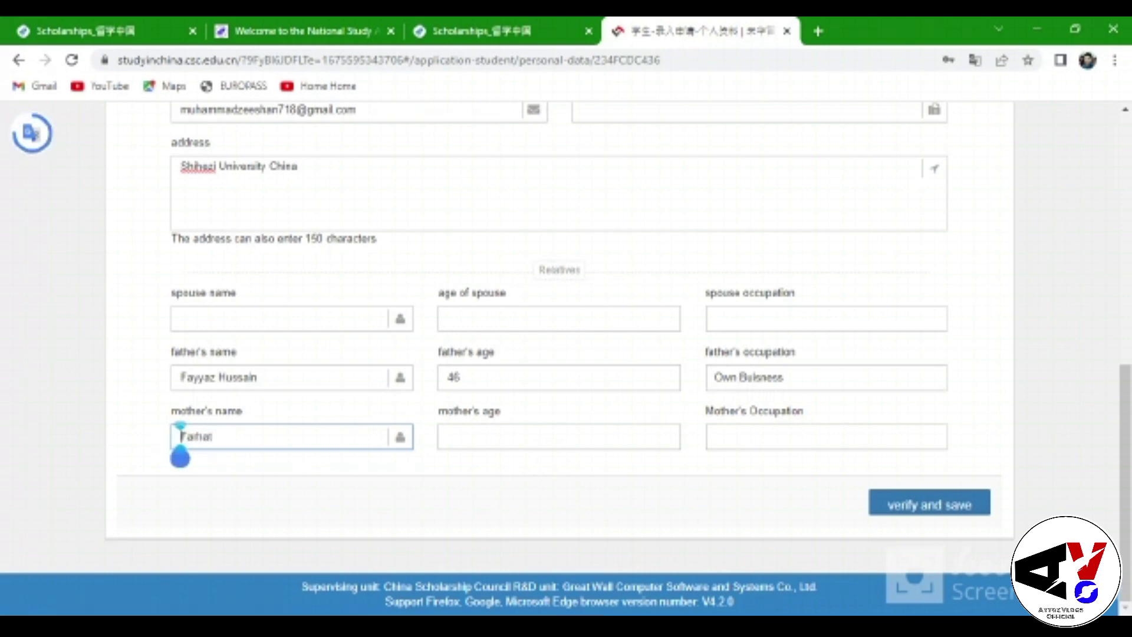
{"action": "key", "text": "Delete"}
{"action": "key", "text": "Delete"}
{"action": "key", "text": "Delete"}
{"action": "key", "text": "Delete"}
{"action": "key", "text": "Delete"}
{"action": "key", "text": "Delete"}
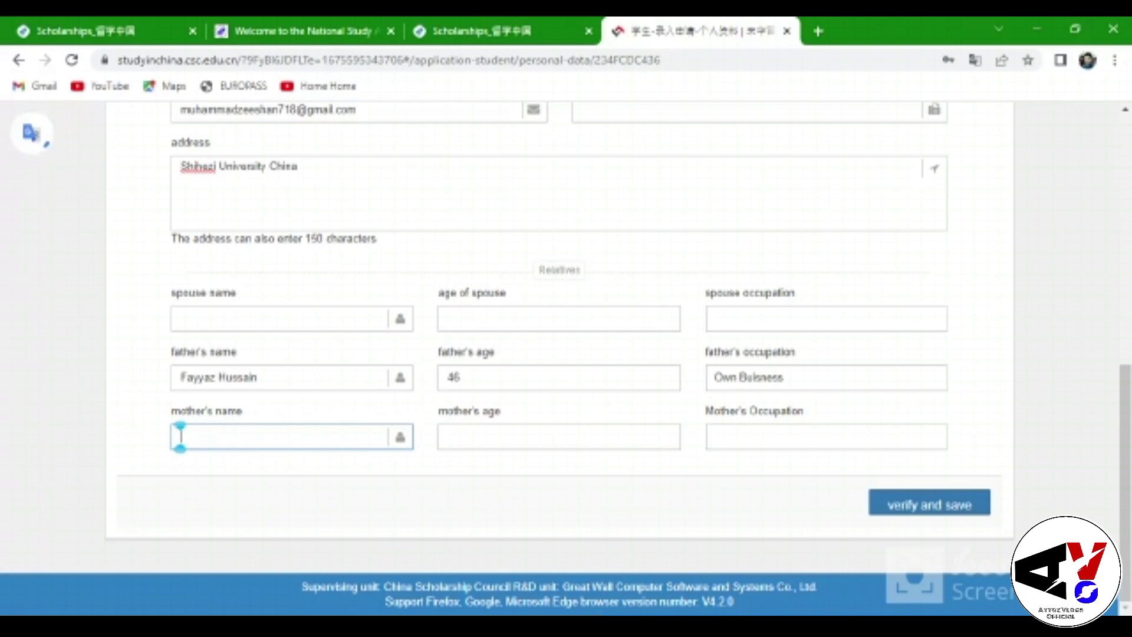
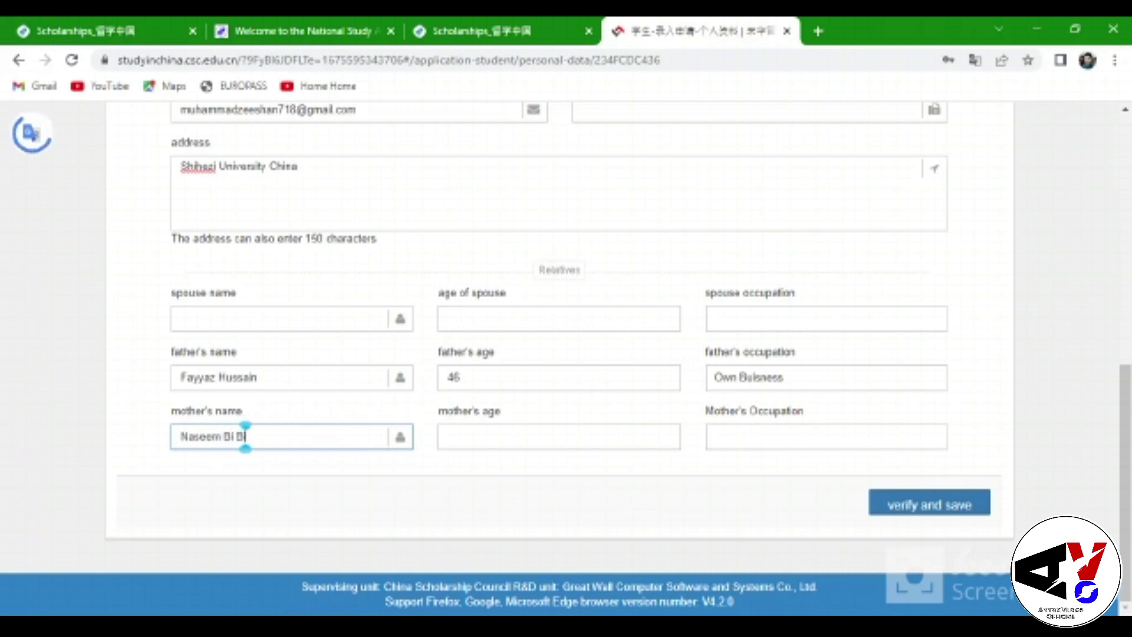
{"action": "left_click", "coordinate": [448, 436]}
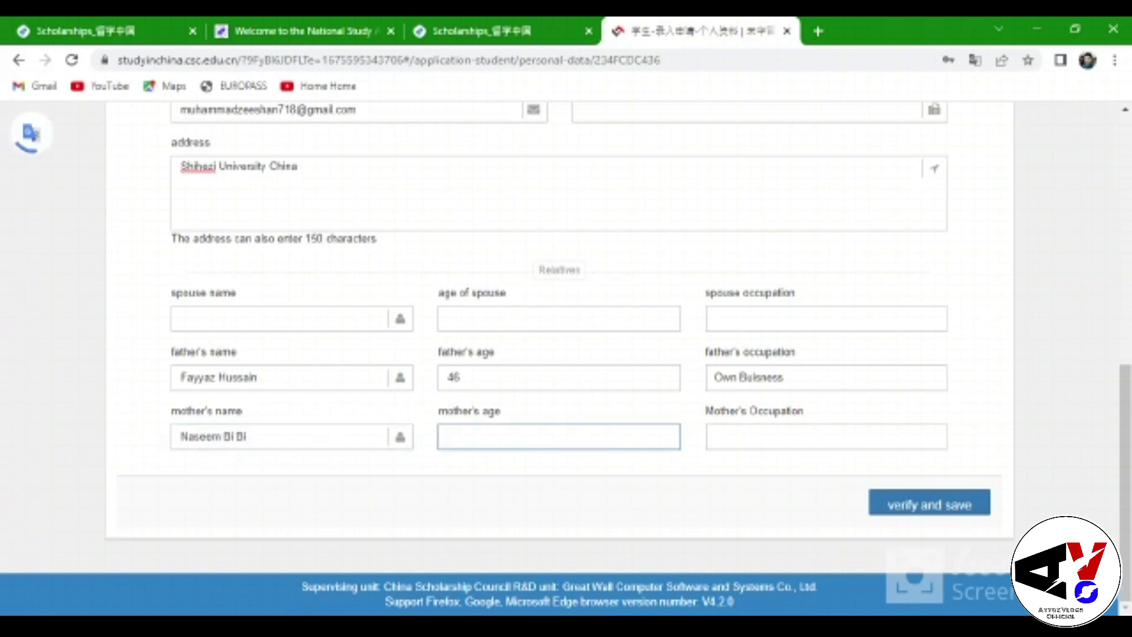
{"action": "type", "text": "44"}
{"action": "left_click", "coordinate": [715, 436]}
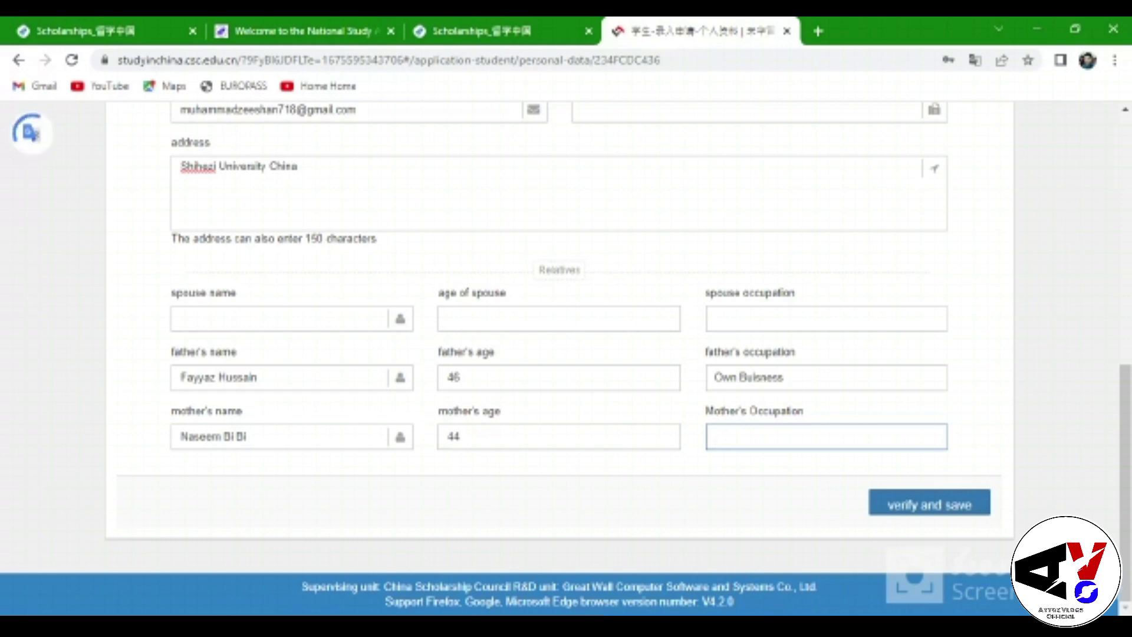
{"action": "type", "text": "Lady"}
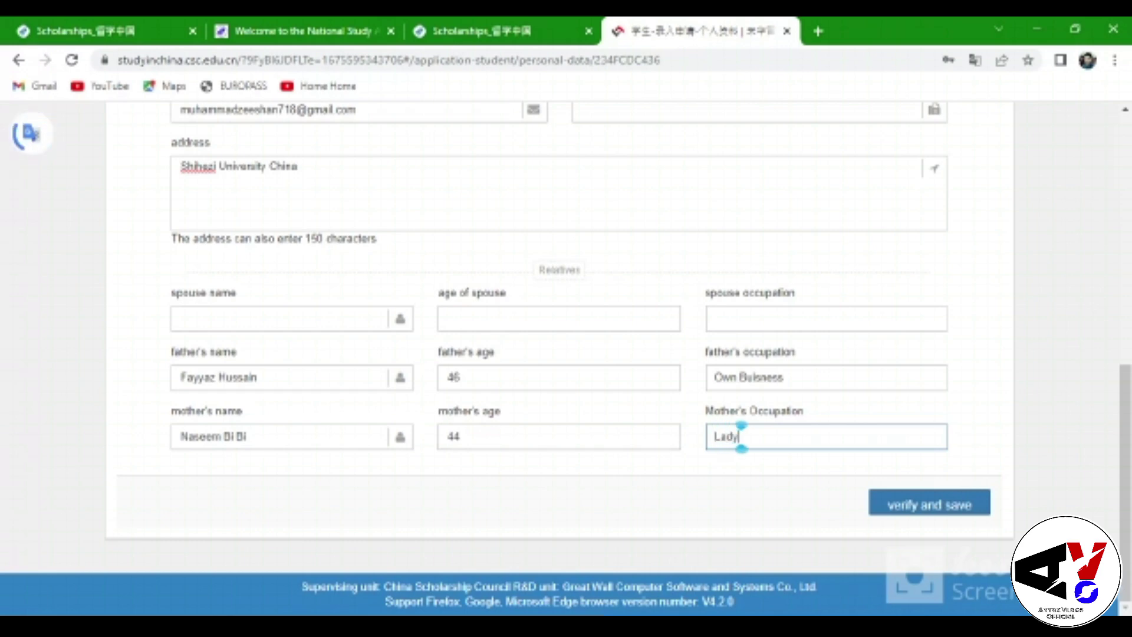
{"action": "type", "text": " Health "}
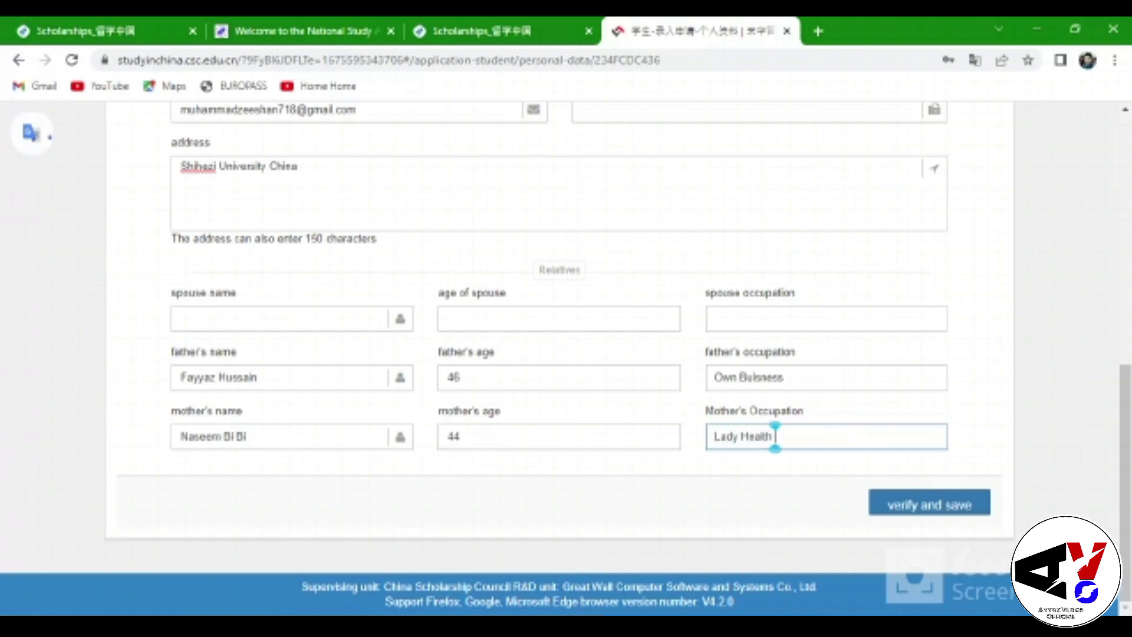
{"action": "type", "text": "worker"}
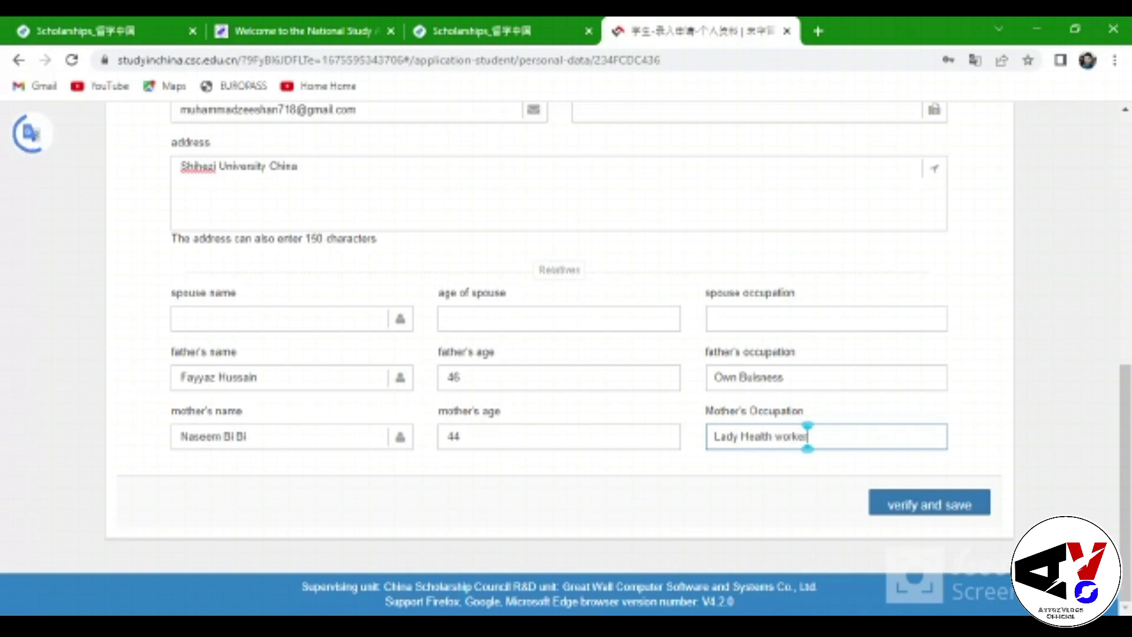
{"action": "left_click", "coordinate": [929, 503]}
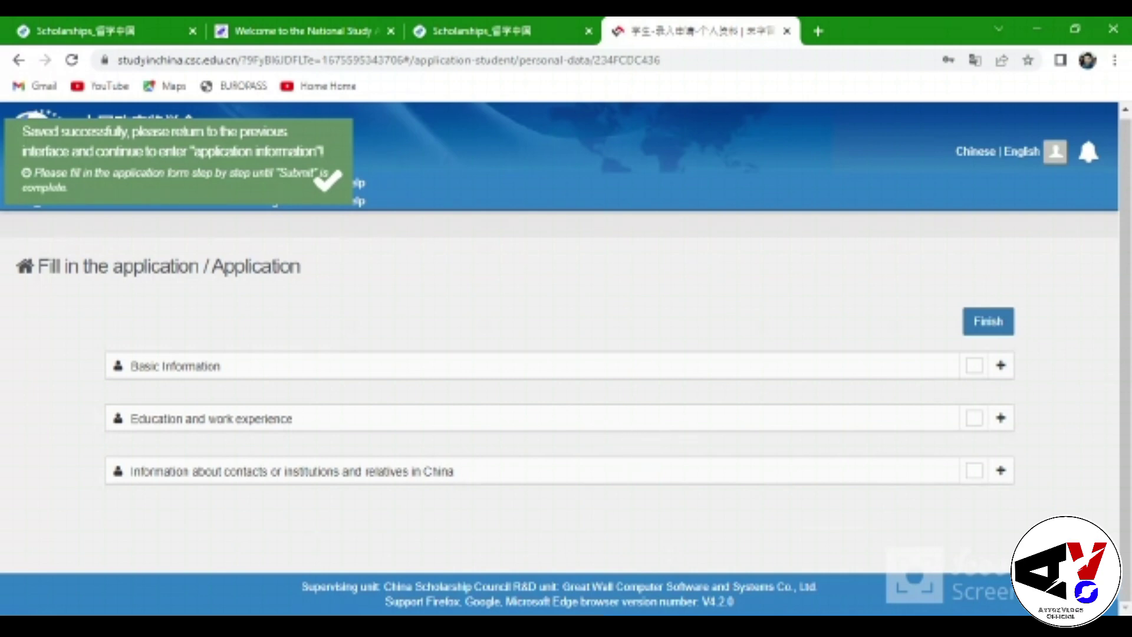
Click Finish and scroll the application overview showing the Category A/B/C application buttons
{"action": "left_click", "coordinate": [993, 323]}
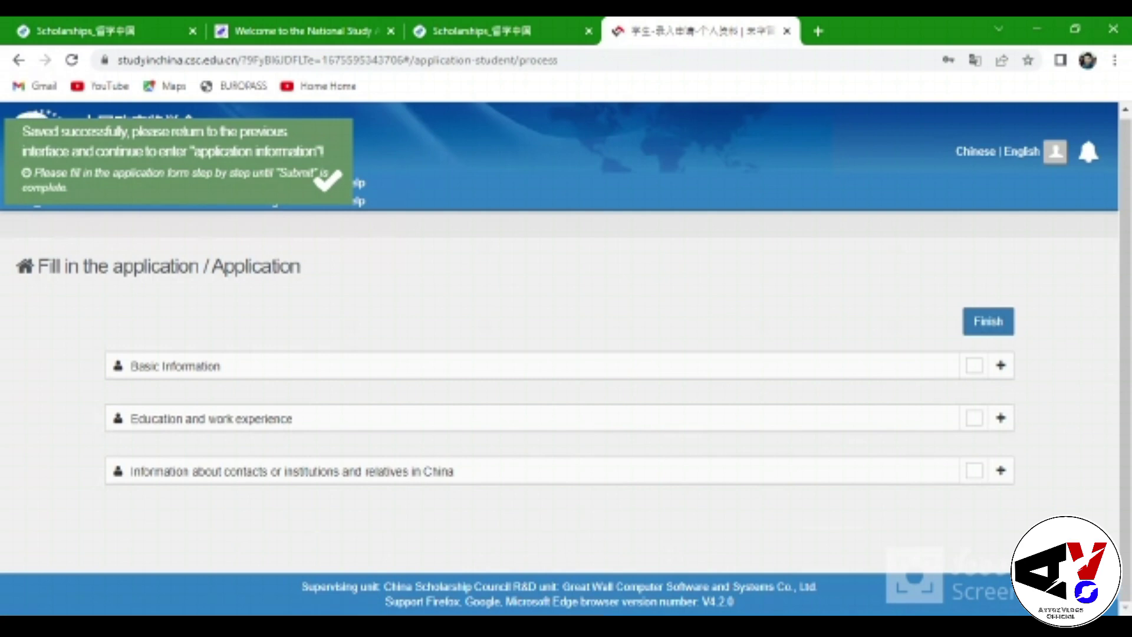
{"action": "scroll", "coordinate": [566, 354], "scroll_direction": "down", "scroll_amount": 2}
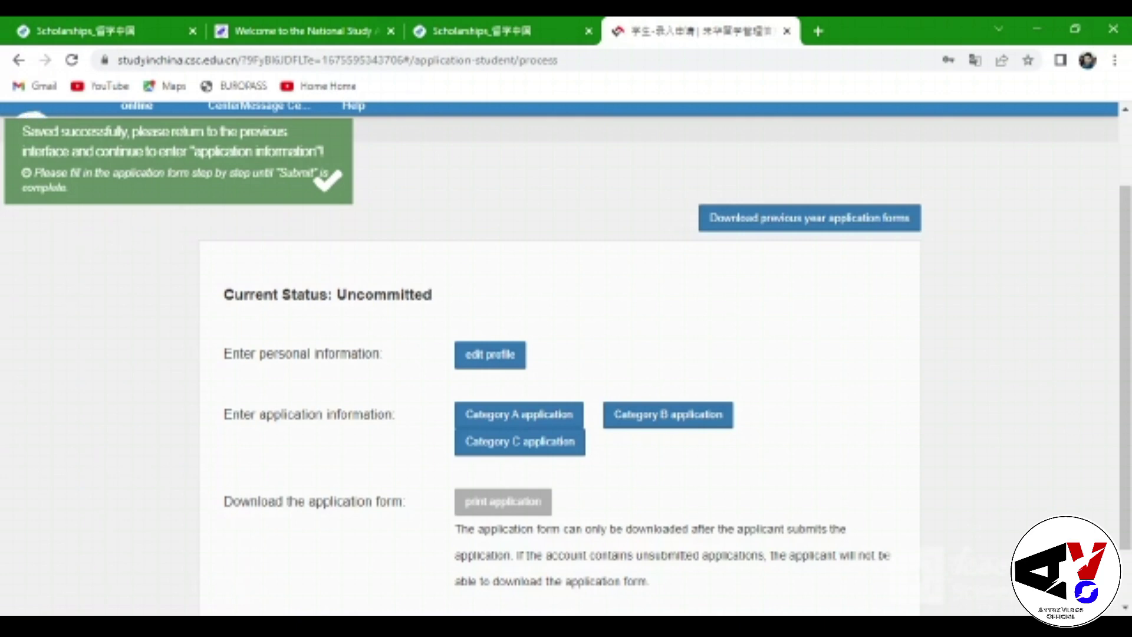
{"action": "scroll", "coordinate": [869, 381], "scroll_direction": "down", "scroll_amount": 1}
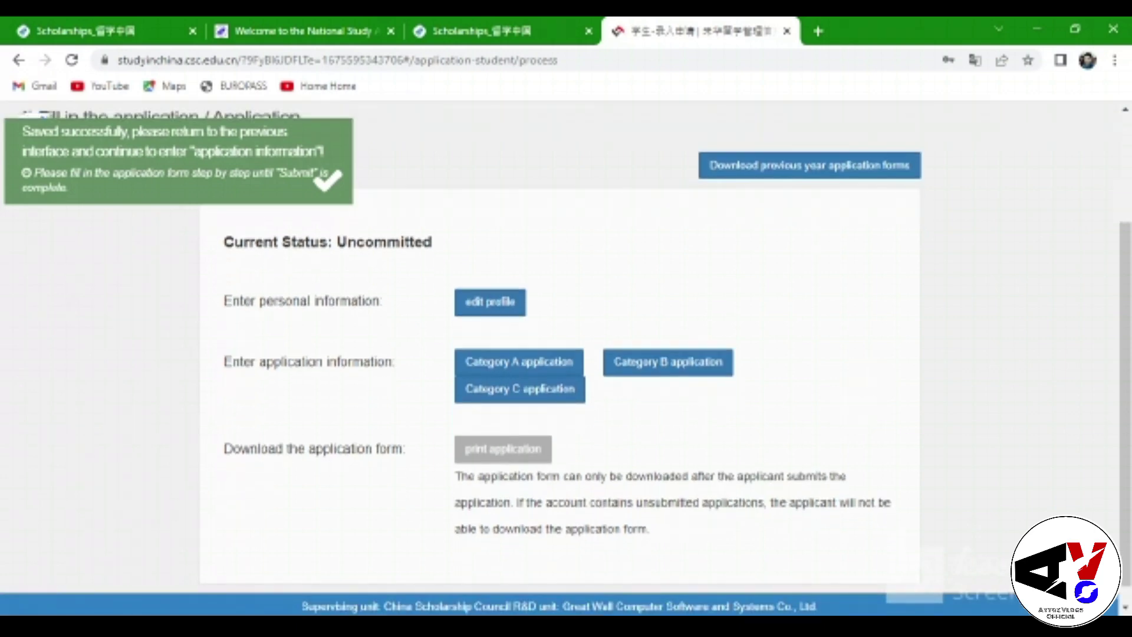
{"action": "scroll", "coordinate": [869, 362], "scroll_direction": "down", "scroll_amount": 1}
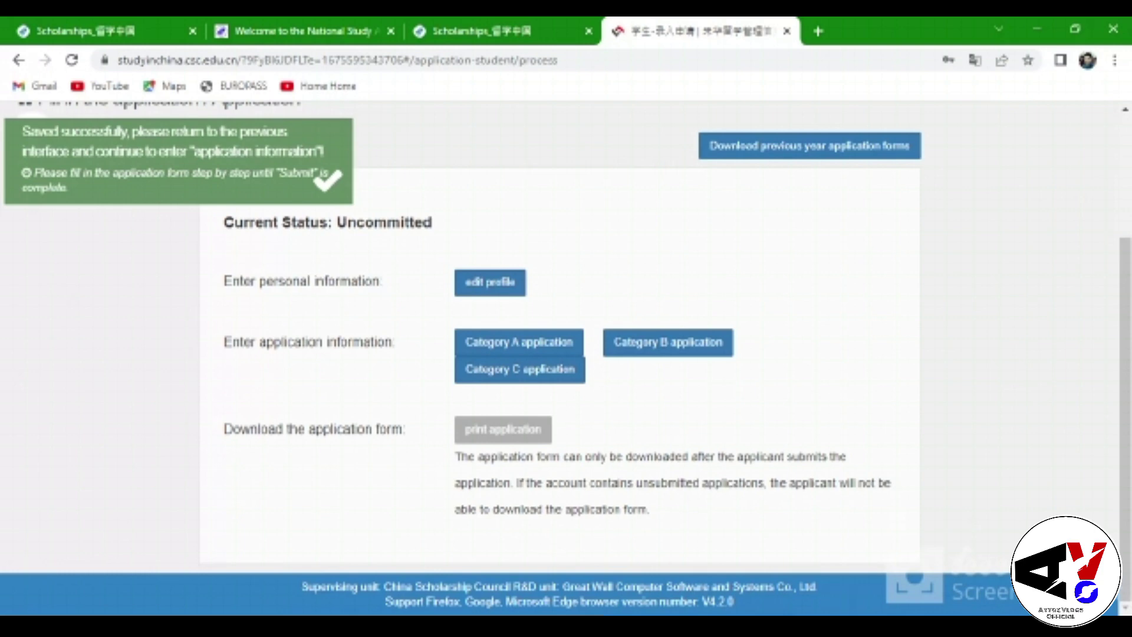
Open the Category B application list and create a new application form
{"action": "left_click", "coordinate": [663, 342]}
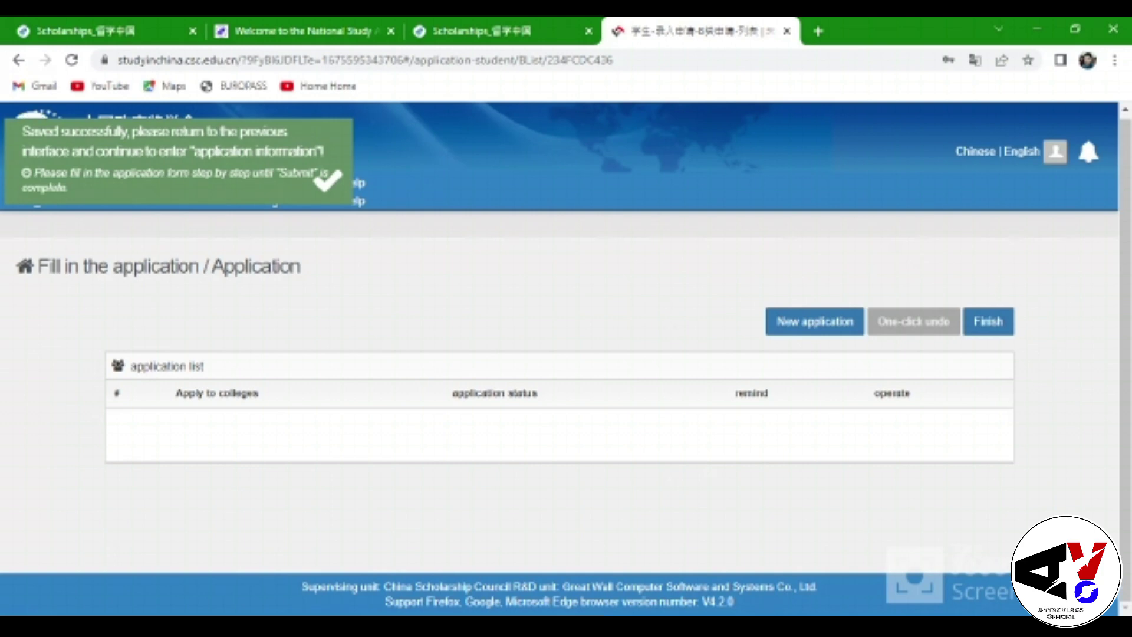
{"action": "left_click", "coordinate": [808, 321]}
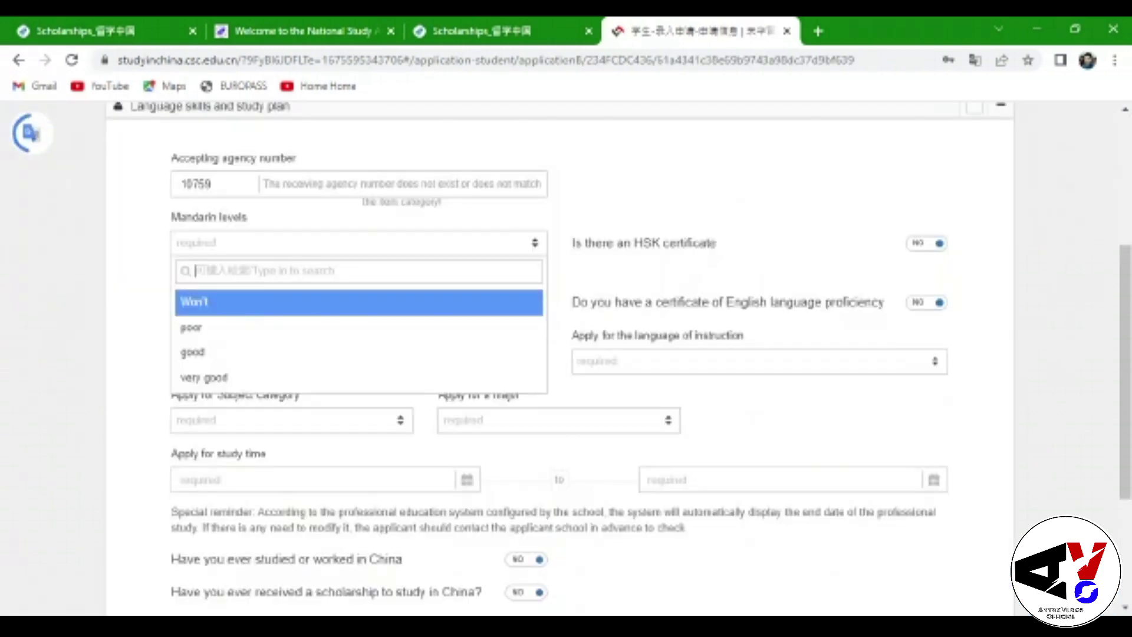
{"action": "scroll", "coordinate": [782, 485], "scroll_direction": "up", "scroll_amount": 3}
{"action": "scroll", "coordinate": [781, 484], "scroll_direction": "down", "scroll_amount": 2}
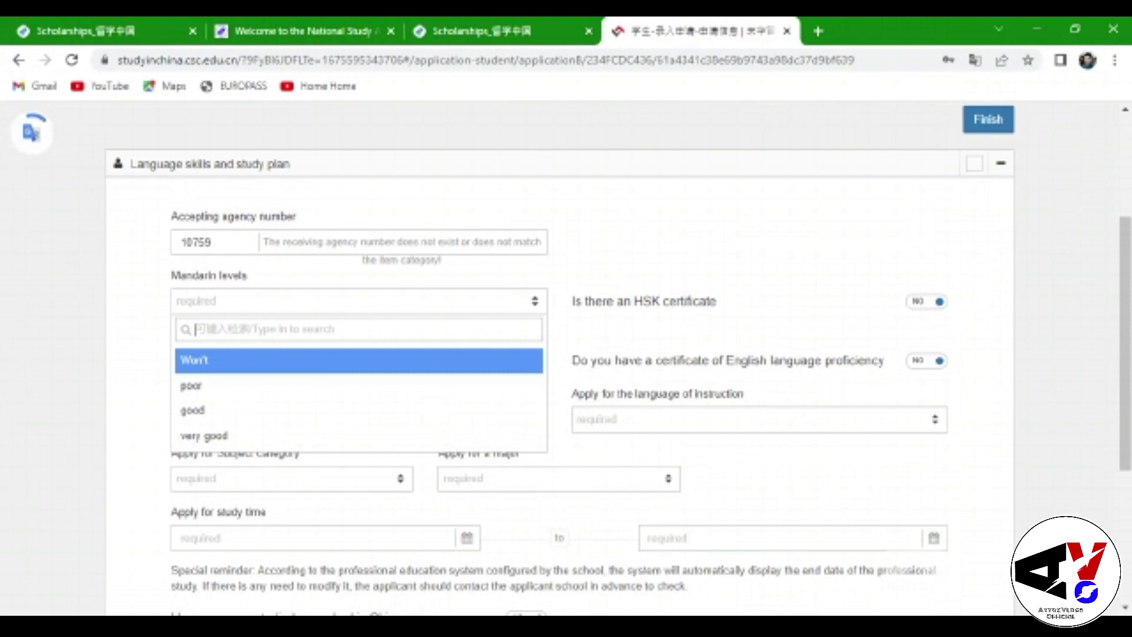
Set the Mandarin level to the lowest option, 'Won't'
{"action": "scroll", "coordinate": [724, 463], "scroll_direction": "down", "scroll_amount": 1}
{"action": "scroll", "coordinate": [725, 463], "scroll_direction": "down", "scroll_amount": 1}
{"action": "scroll", "coordinate": [730, 437], "scroll_direction": "up", "scroll_amount": 2}
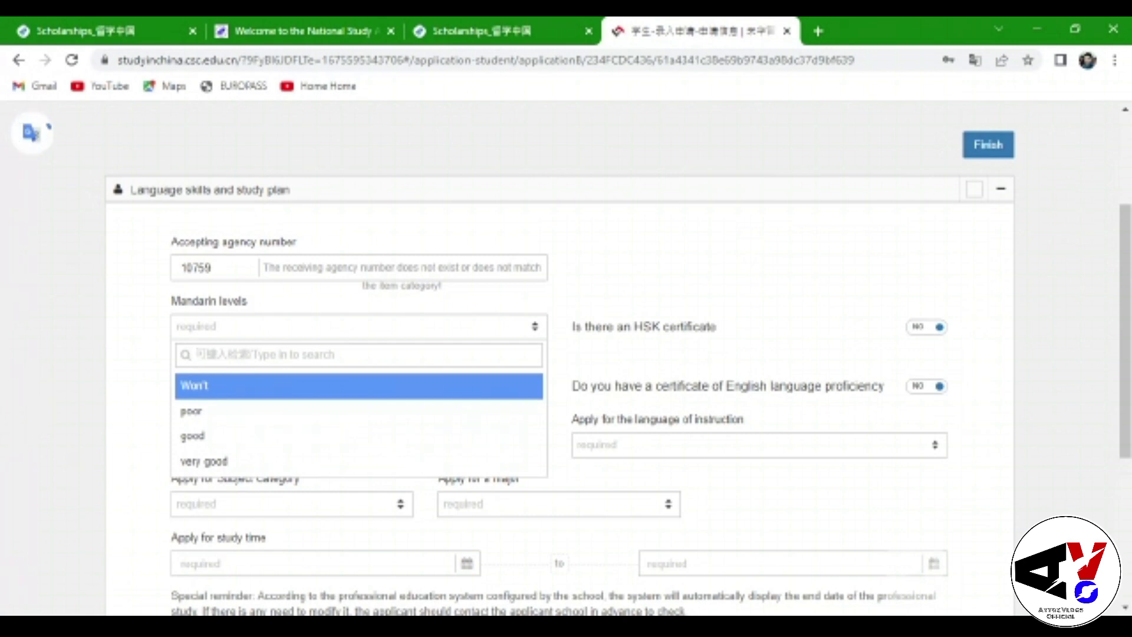
{"action": "left_click", "coordinate": [338, 329]}
{"action": "left_click", "coordinate": [319, 326]}
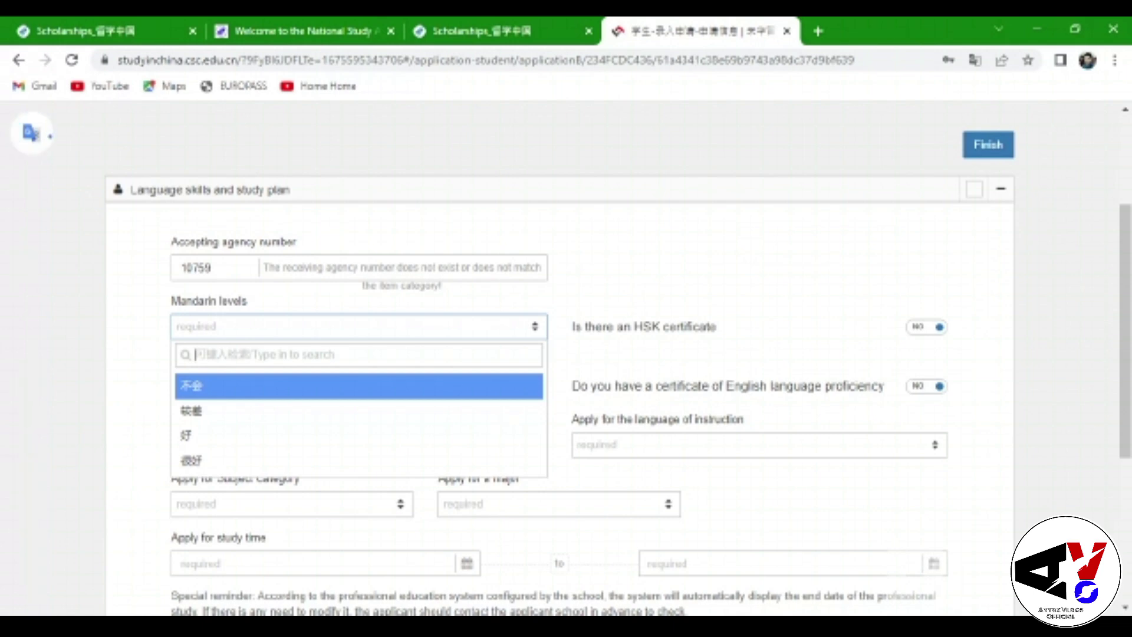
{"action": "key", "text": "Return"}
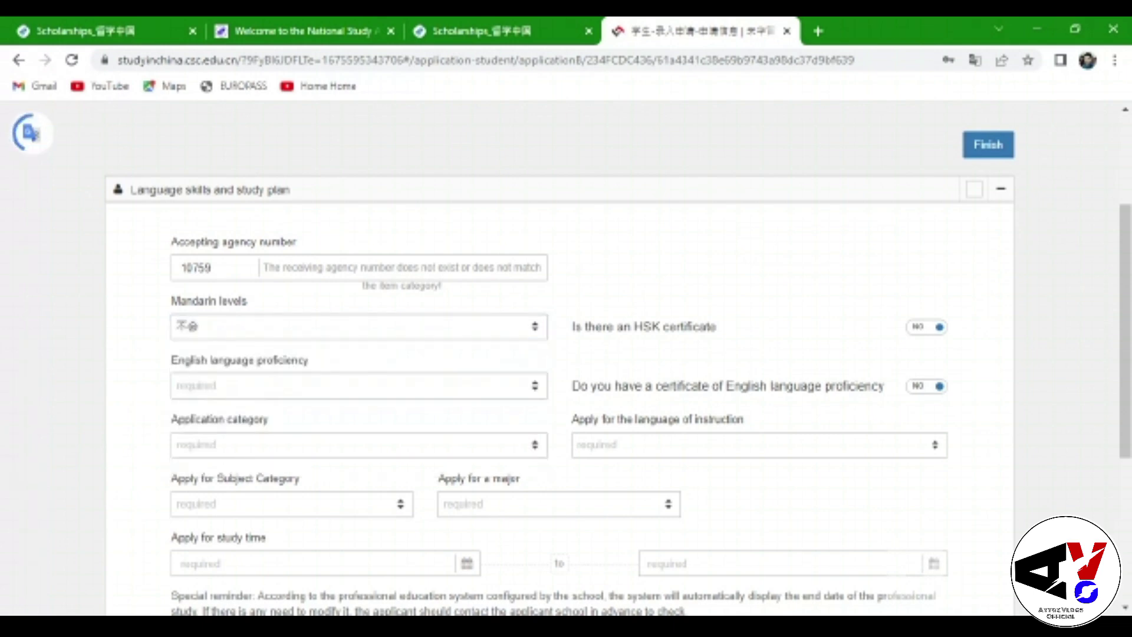
Translate the page into English and switch the English certificate toggle to YES
{"action": "right_click", "coordinate": [1050, 385]}
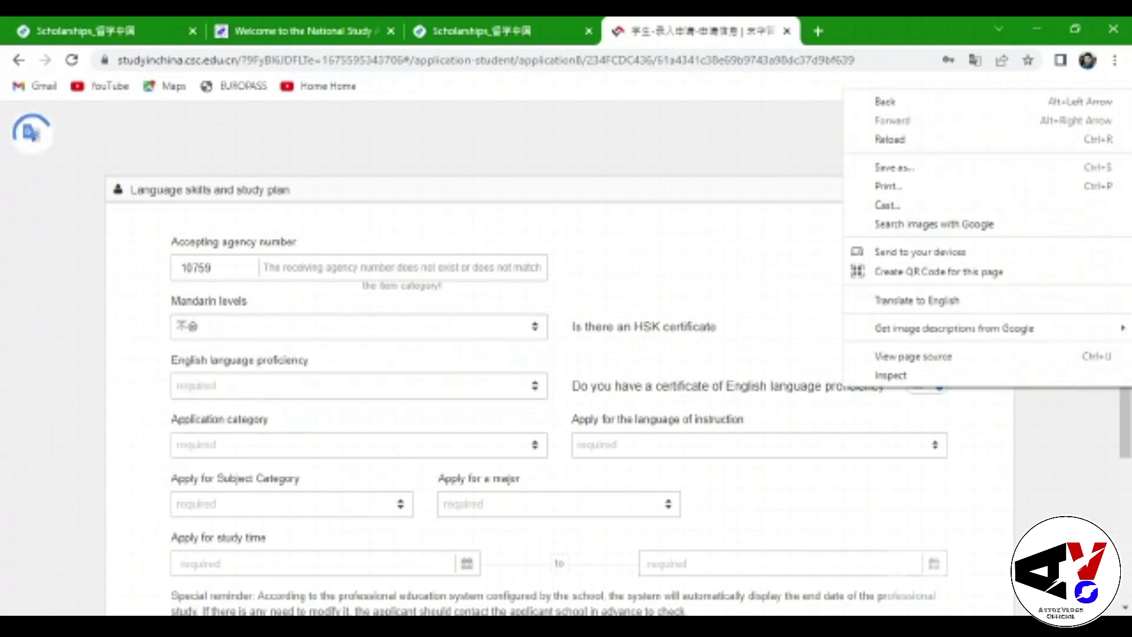
{"action": "left_click", "coordinate": [917, 300]}
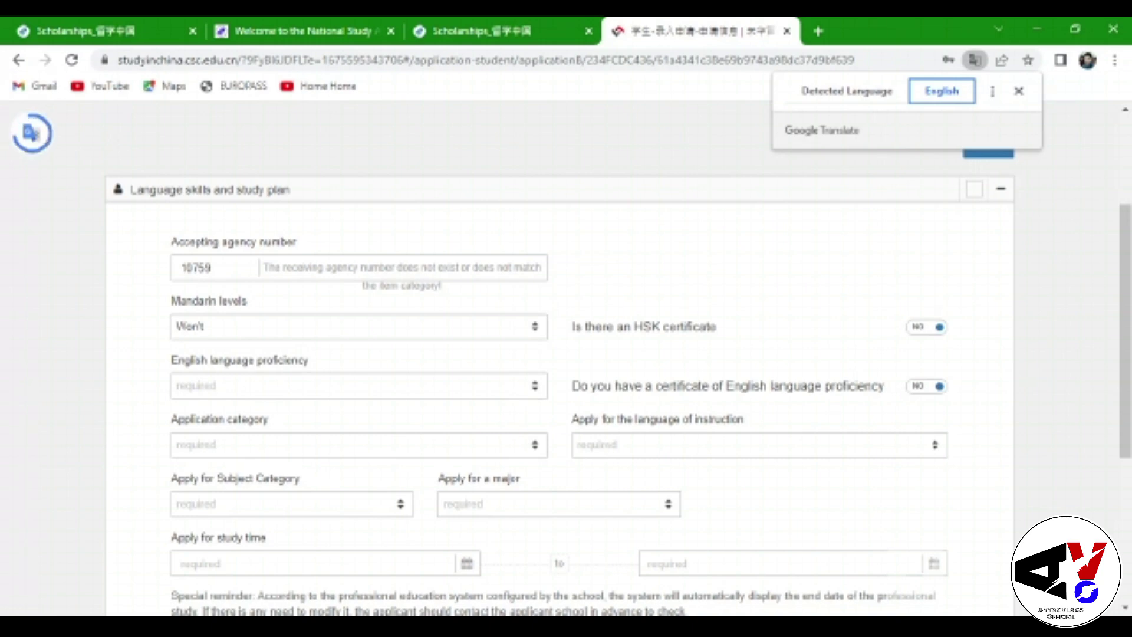
{"action": "left_click", "coordinate": [928, 385]}
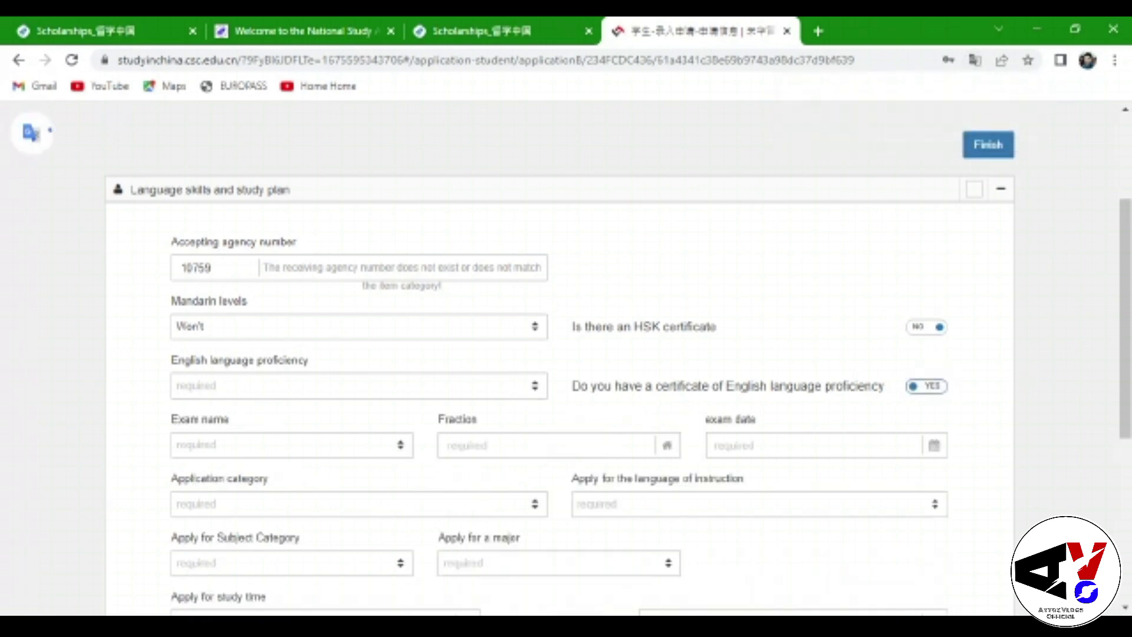
Set English certificate back to No, proficiency to good, category Postgraduate, instruction language English
{"action": "scroll", "coordinate": [602, 430], "scroll_direction": "down", "scroll_amount": 1}
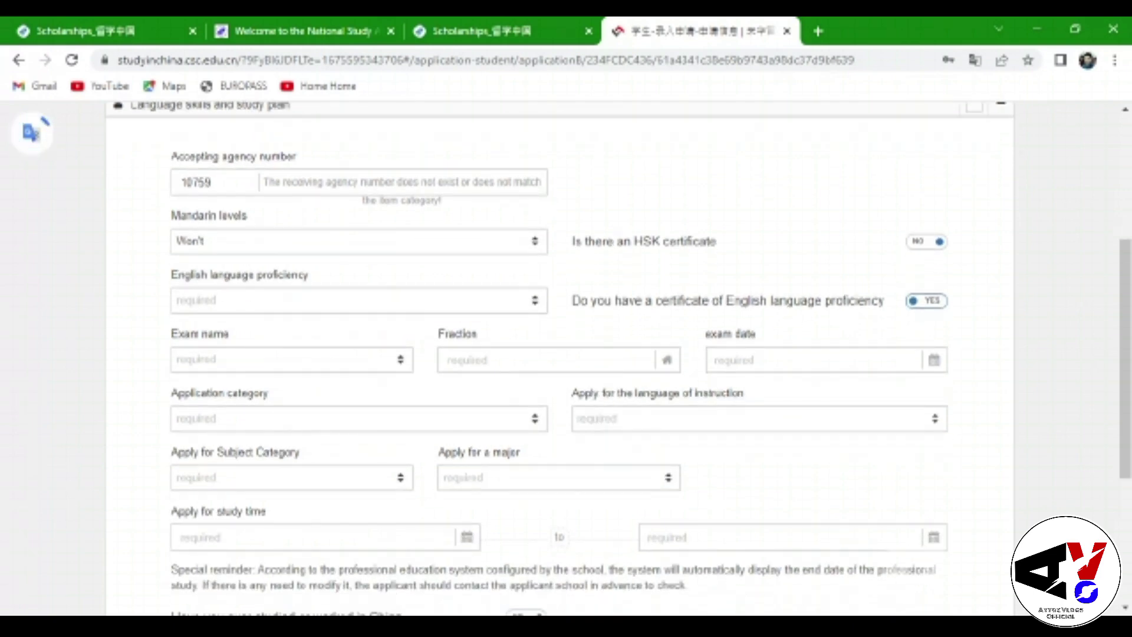
{"action": "left_click", "coordinate": [928, 301]}
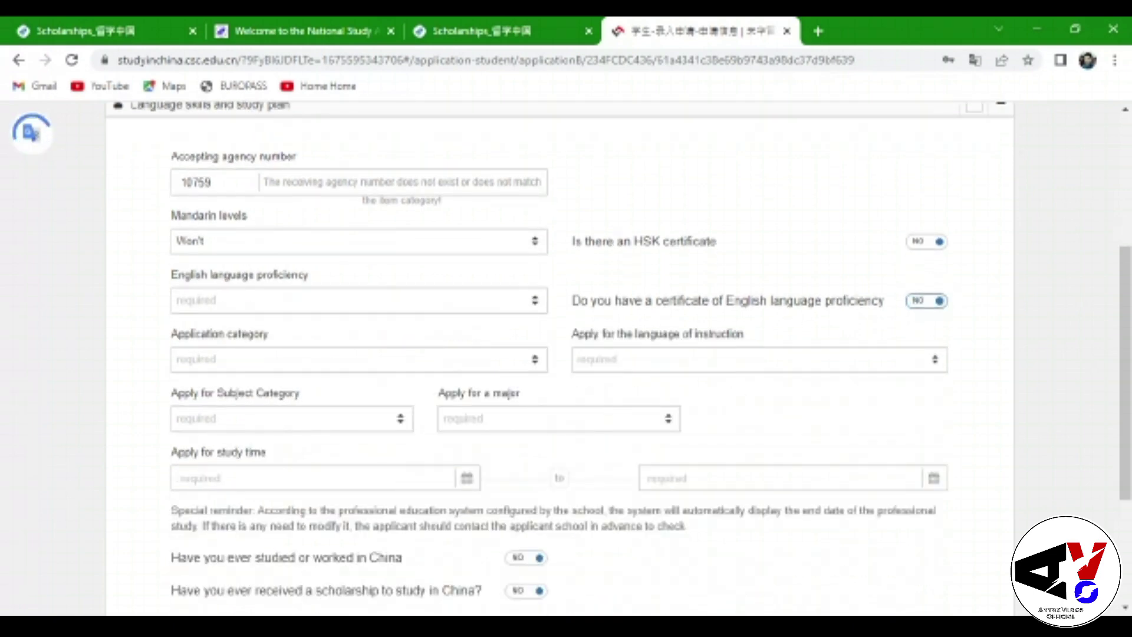
{"action": "left_click", "coordinate": [475, 301]}
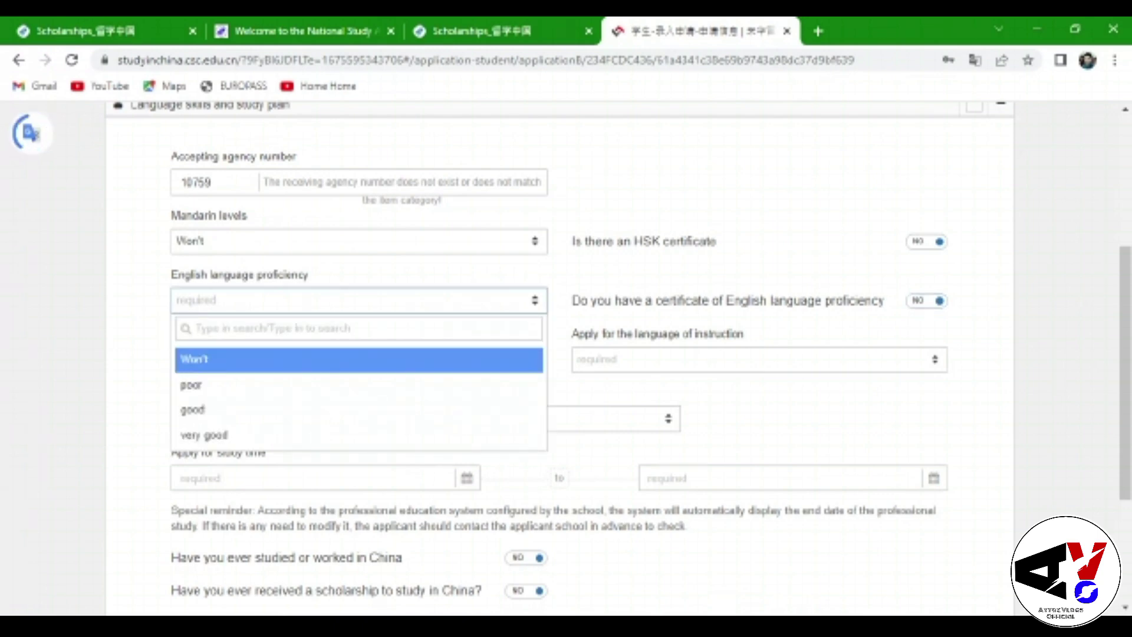
{"action": "left_click", "coordinate": [223, 408]}
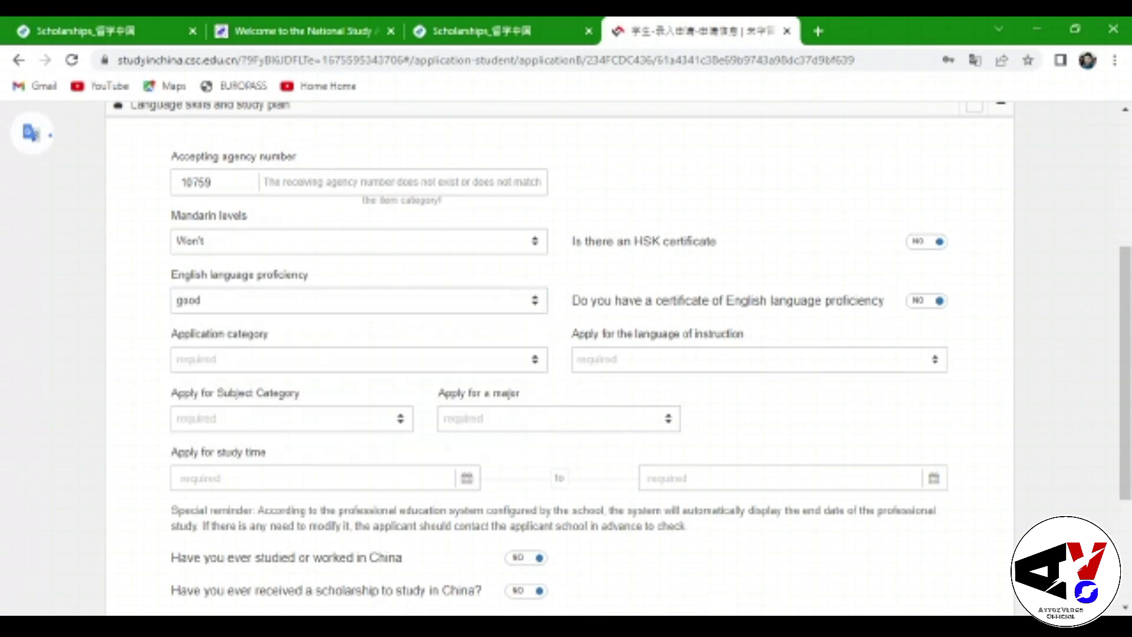
{"action": "left_click", "coordinate": [481, 364]}
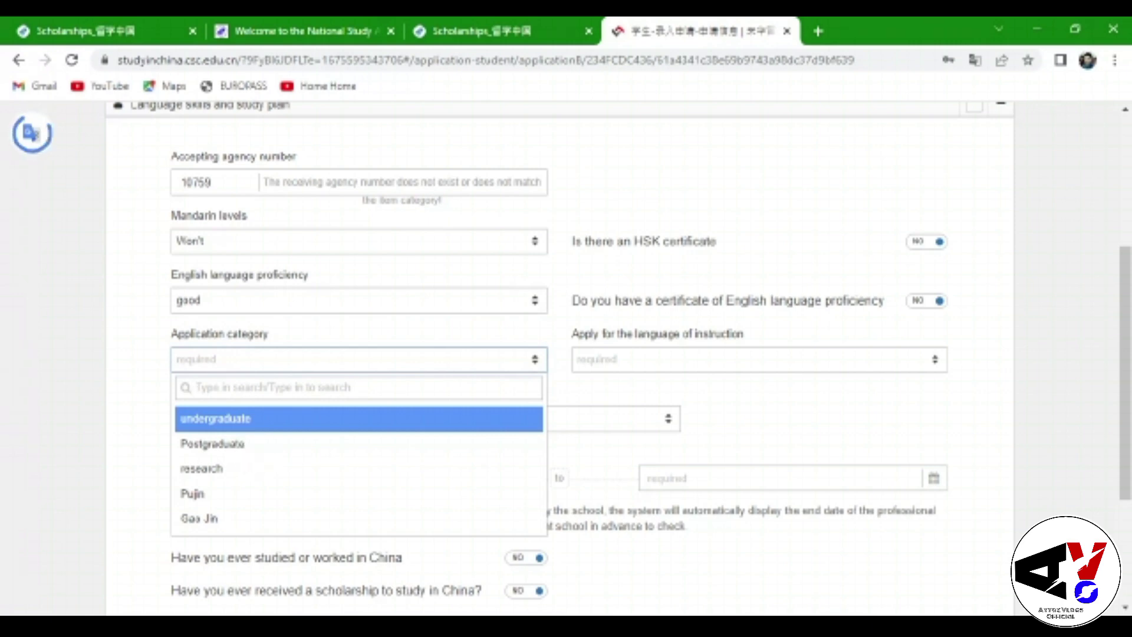
{"action": "left_click", "coordinate": [213, 443]}
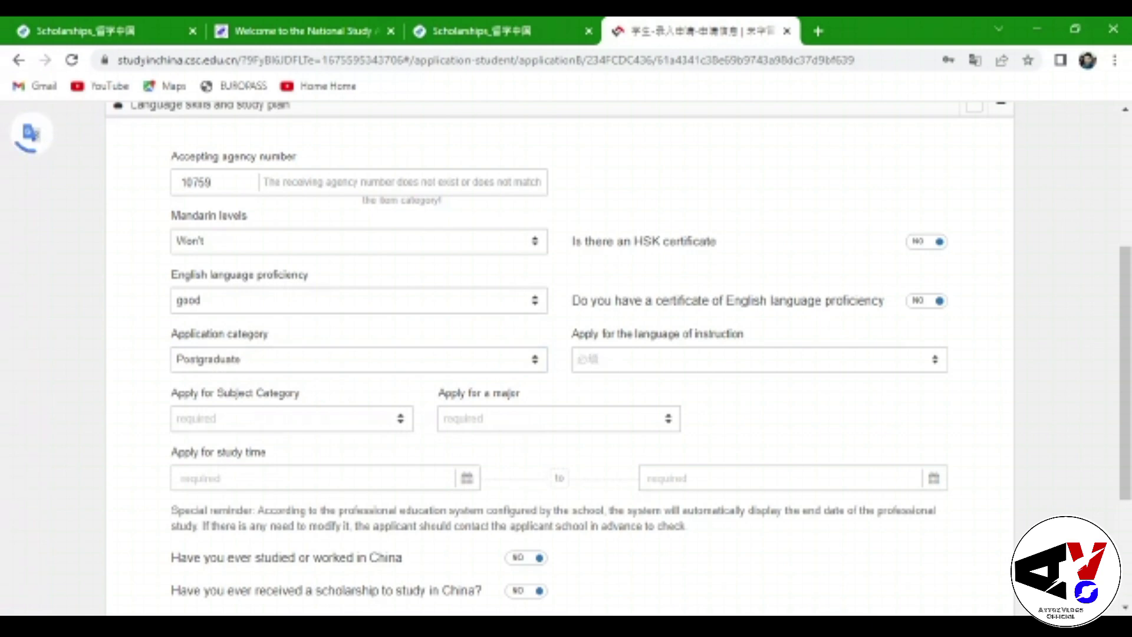
{"action": "left_click", "coordinate": [746, 359]}
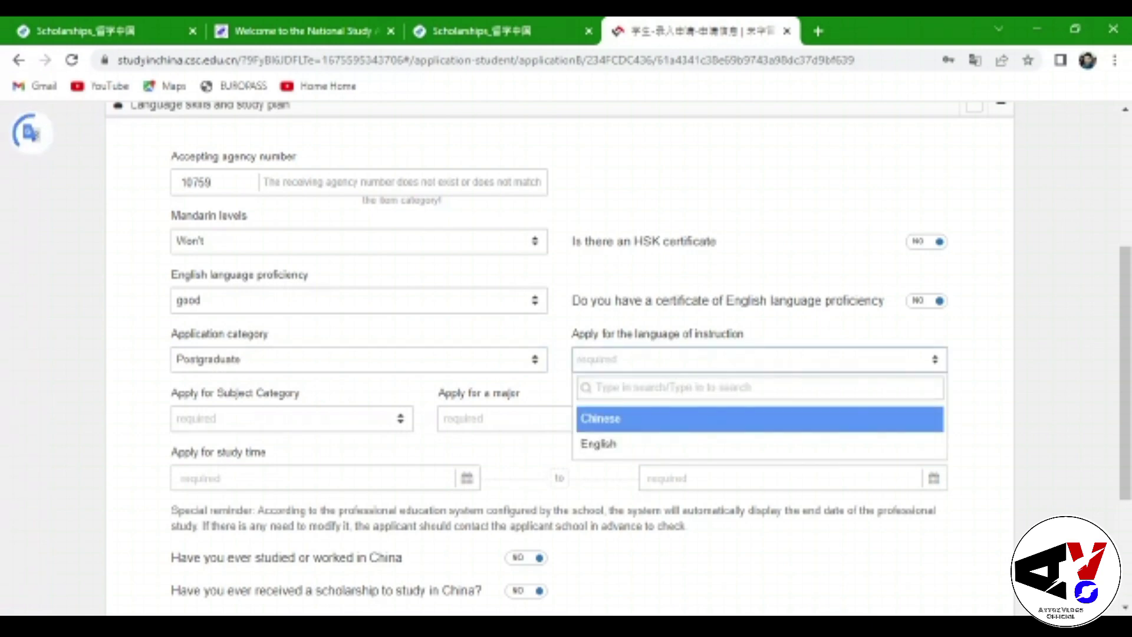
{"action": "left_click", "coordinate": [646, 443]}
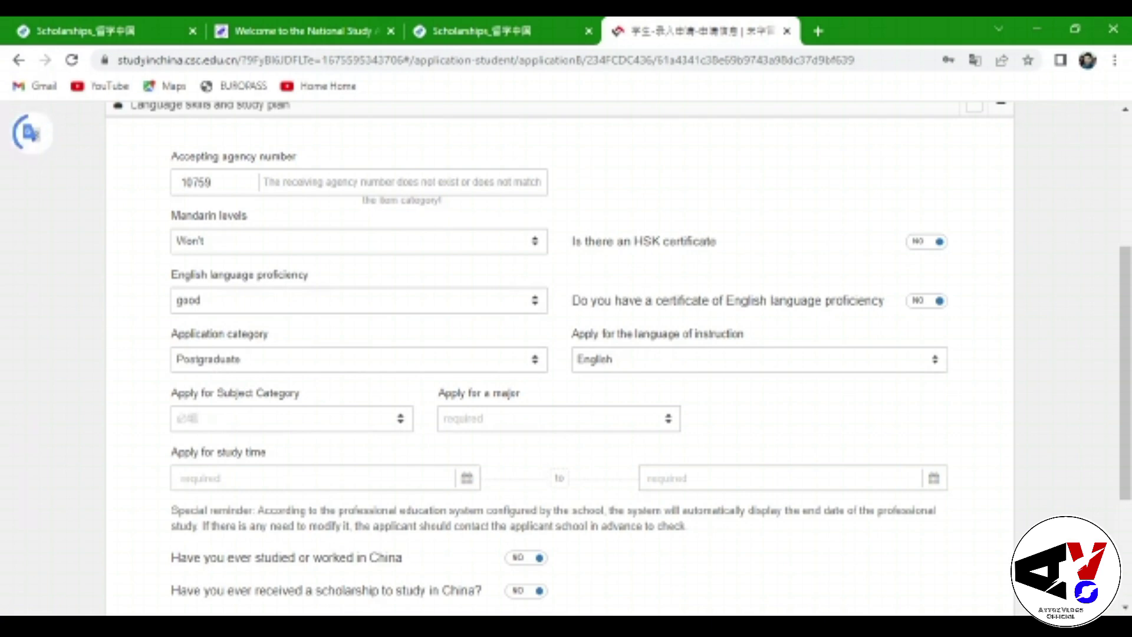
Choose agronomy as the subject category and crop science as the major
{"action": "left_click", "coordinate": [341, 417]}
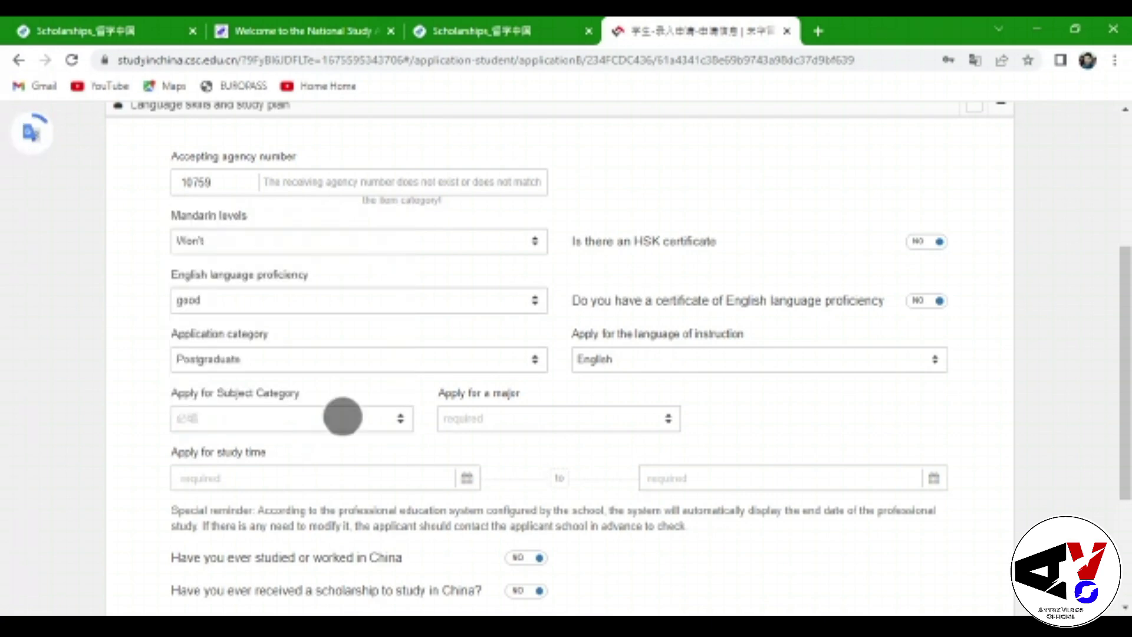
{"action": "scroll", "coordinate": [342, 303], "scroll_direction": "down", "scroll_amount": 5}
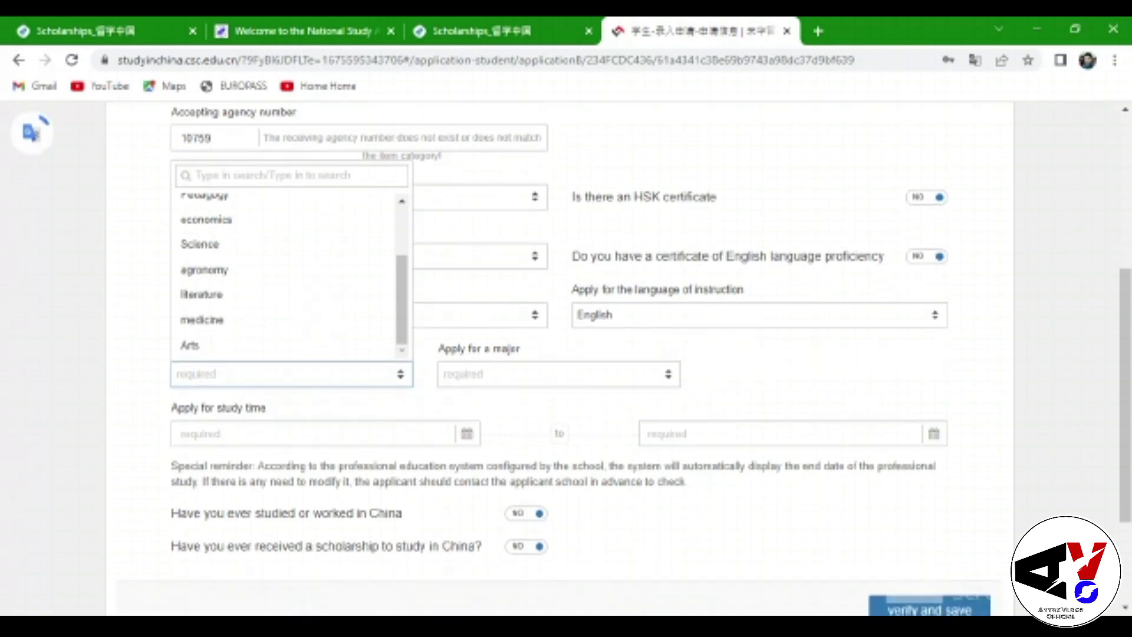
{"action": "left_click", "coordinate": [264, 267]}
{"action": "left_click", "coordinate": [264, 299]}
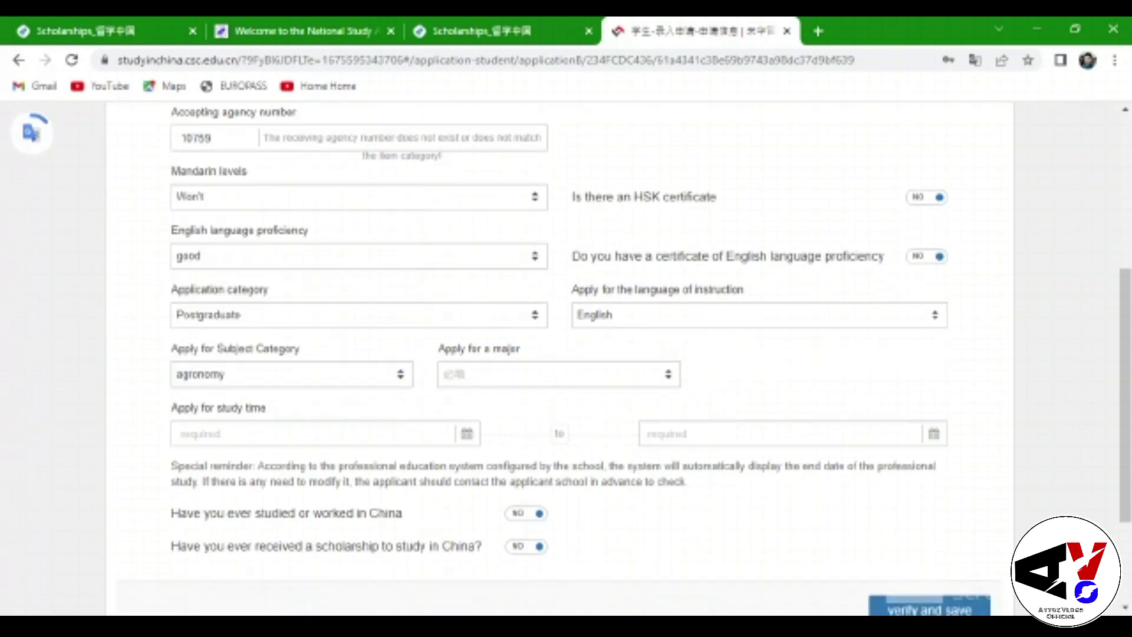
{"action": "left_click", "coordinate": [545, 374]}
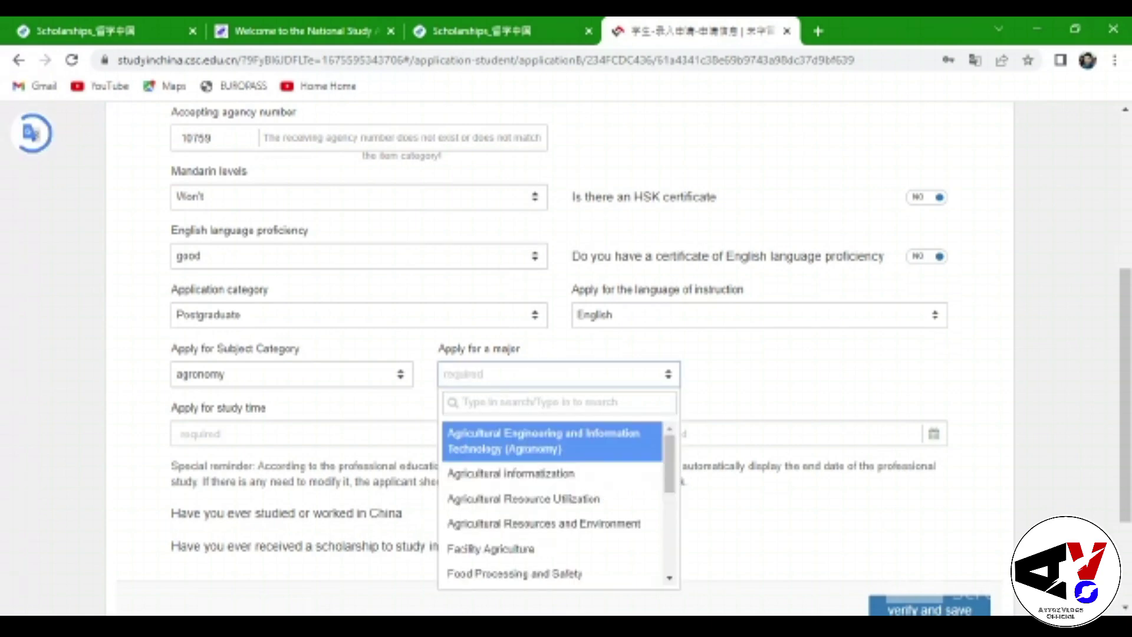
{"action": "scroll", "coordinate": [624, 458], "scroll_direction": "down", "scroll_amount": 3}
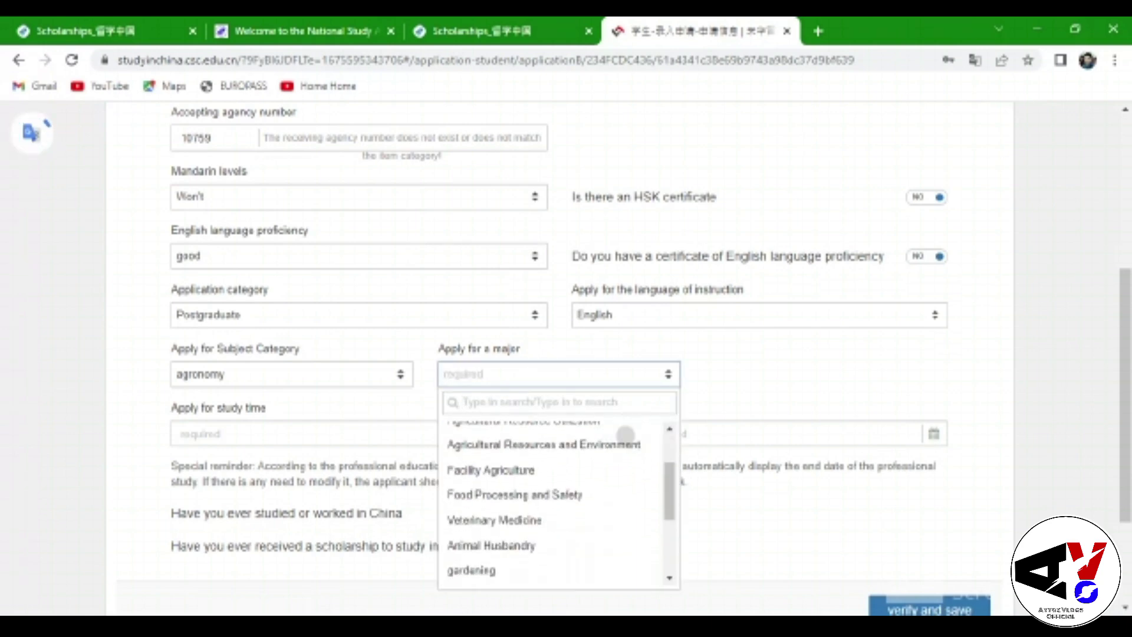
{"action": "scroll", "coordinate": [611, 479], "scroll_direction": "down", "scroll_amount": 5}
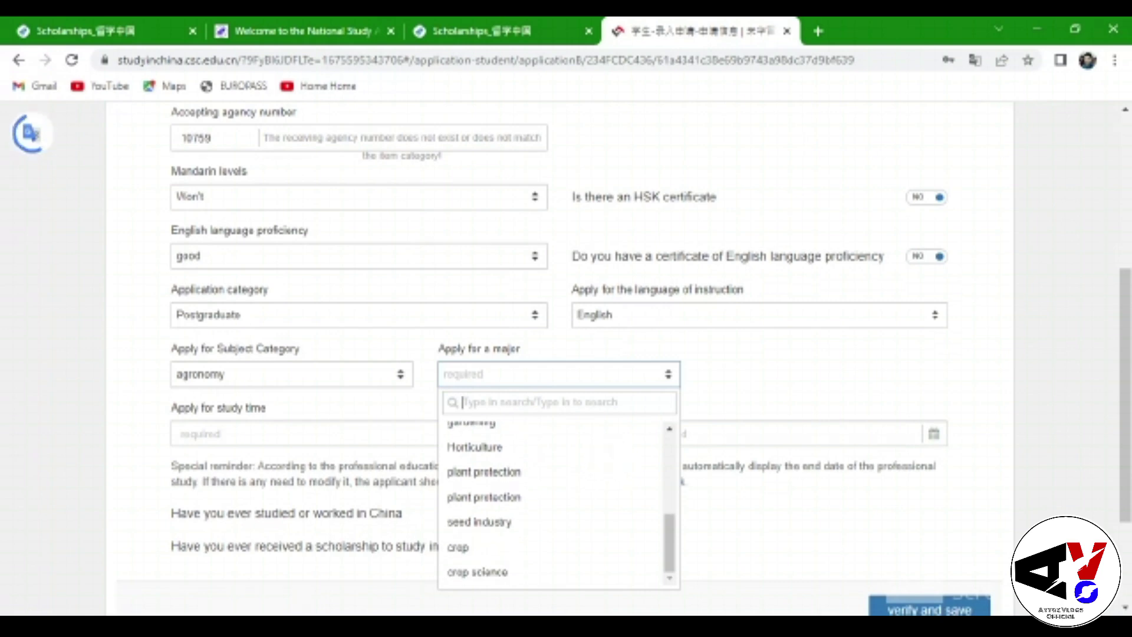
{"action": "left_click", "coordinate": [495, 521]}
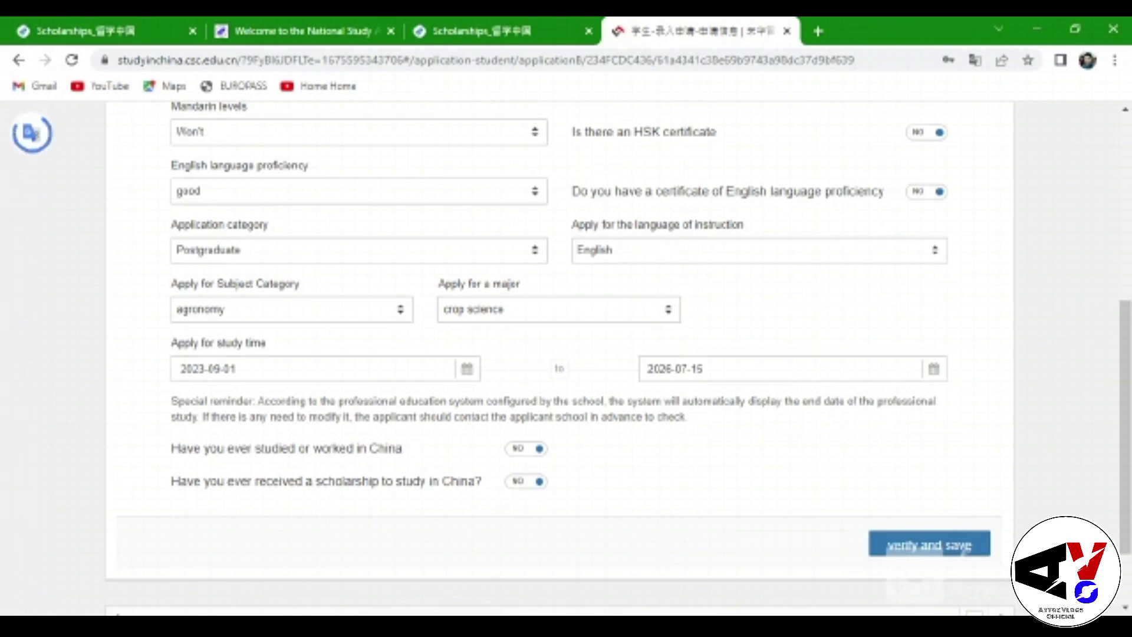
{"action": "scroll", "coordinate": [718, 430], "scroll_direction": "down", "scroll_amount": 2}
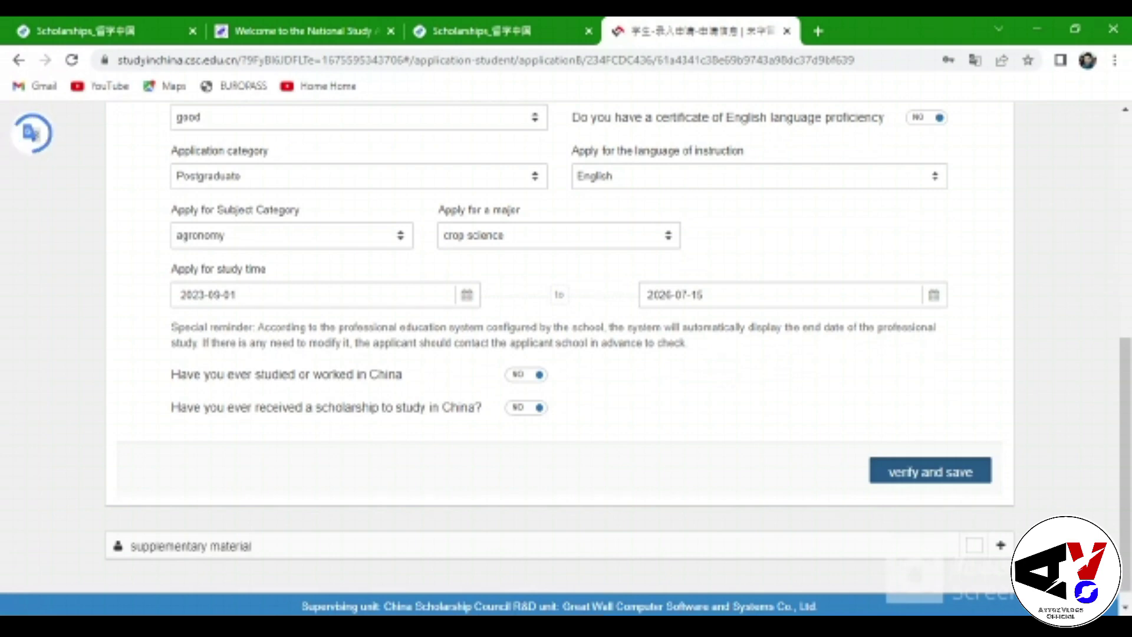
Verify and save the language skills and study plan
{"action": "left_click", "coordinate": [930, 470]}
{"action": "scroll", "coordinate": [616, 485], "scroll_direction": "up", "scroll_amount": 5}
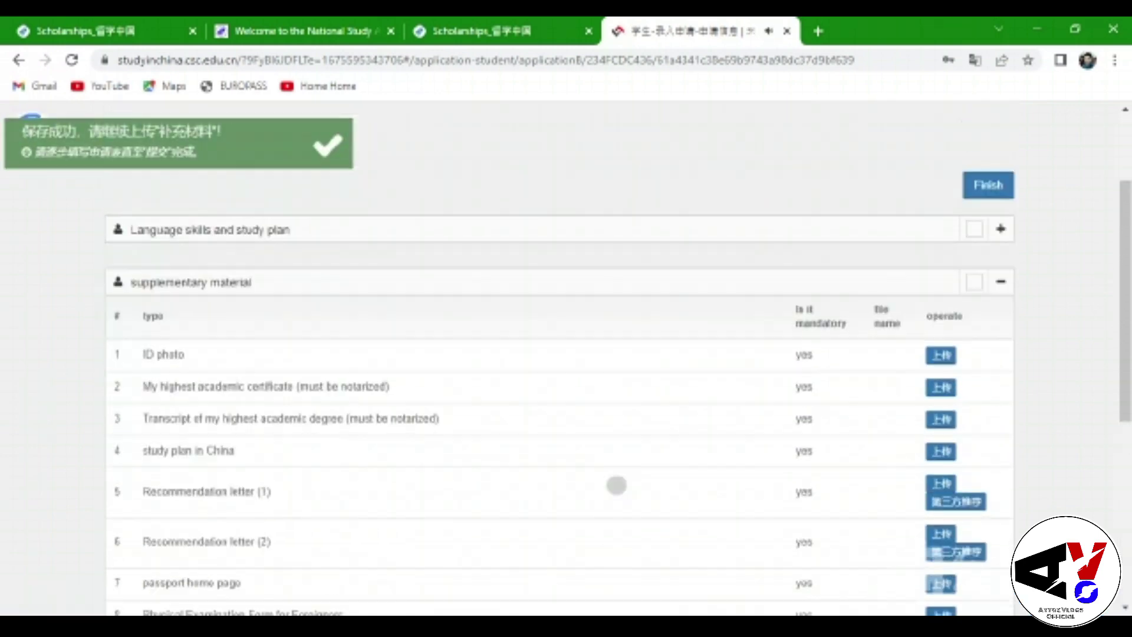
{"action": "scroll", "coordinate": [616, 484], "scroll_direction": "up", "scroll_amount": 2}
{"action": "scroll", "coordinate": [619, 490], "scroll_direction": "down", "scroll_amount": 4}
{"action": "scroll", "coordinate": [632, 513], "scroll_direction": "up", "scroll_amount": 2}
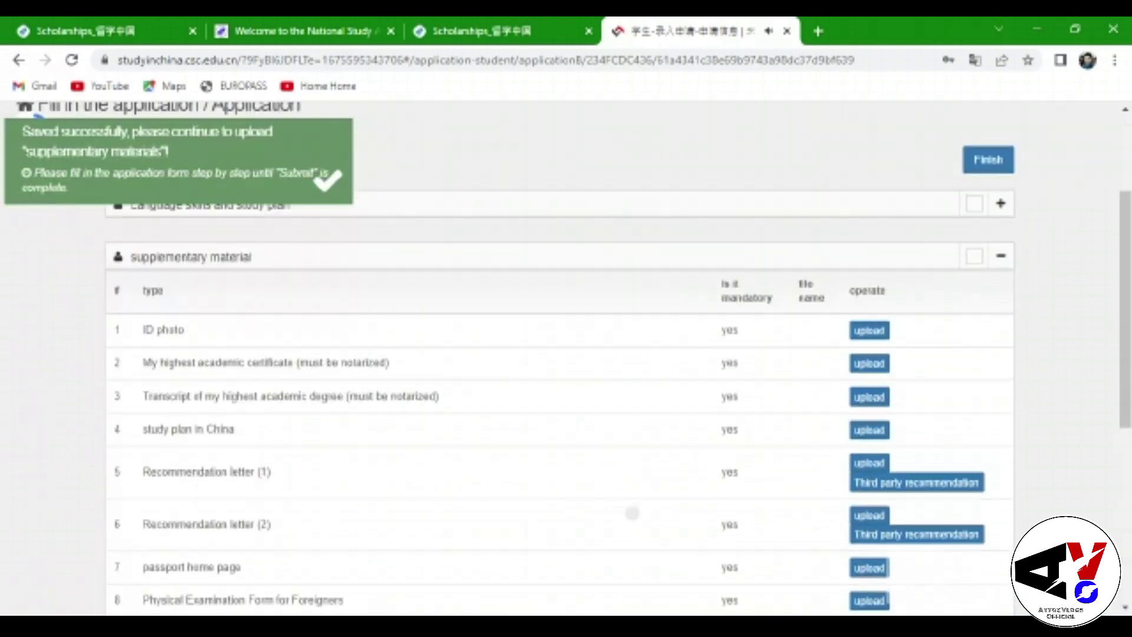
Scroll through the supplementary materials table listing the 15 documents awaiting upload
{"action": "scroll", "coordinate": [538, 405], "scroll_direction": "down", "scroll_amount": 1}
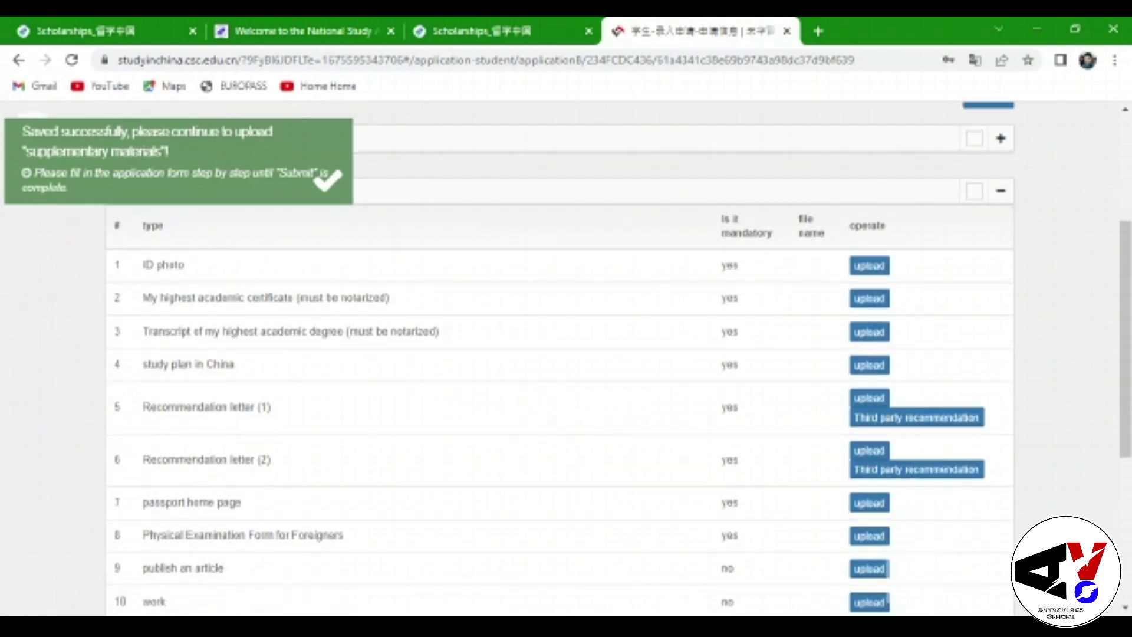
{"action": "scroll", "coordinate": [561, 359], "scroll_direction": "down", "scroll_amount": 1}
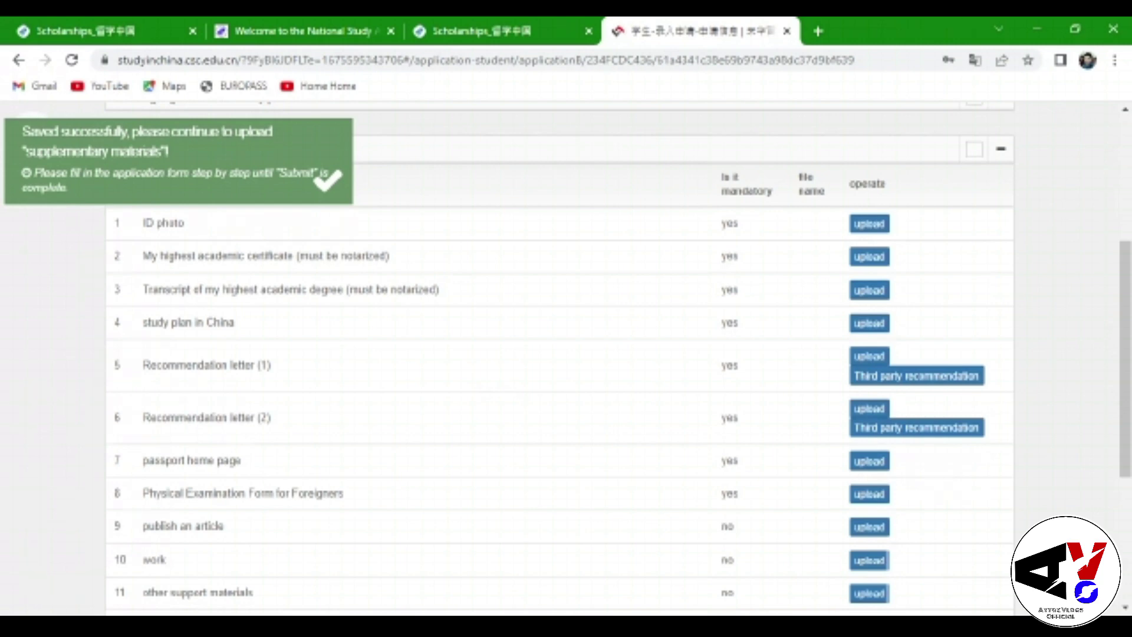
{"action": "scroll", "coordinate": [448, 380], "scroll_direction": "down", "scroll_amount": 1}
{"action": "scroll", "coordinate": [448, 381], "scroll_direction": "up", "scroll_amount": 1}
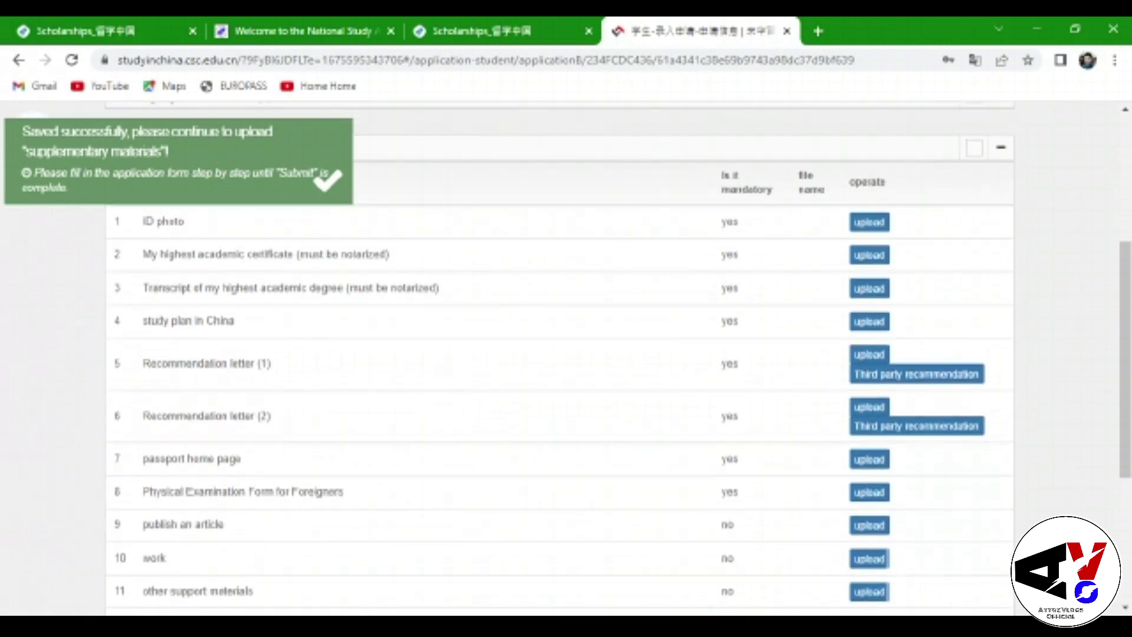
{"action": "scroll", "coordinate": [480, 359], "scroll_direction": "down", "scroll_amount": 1}
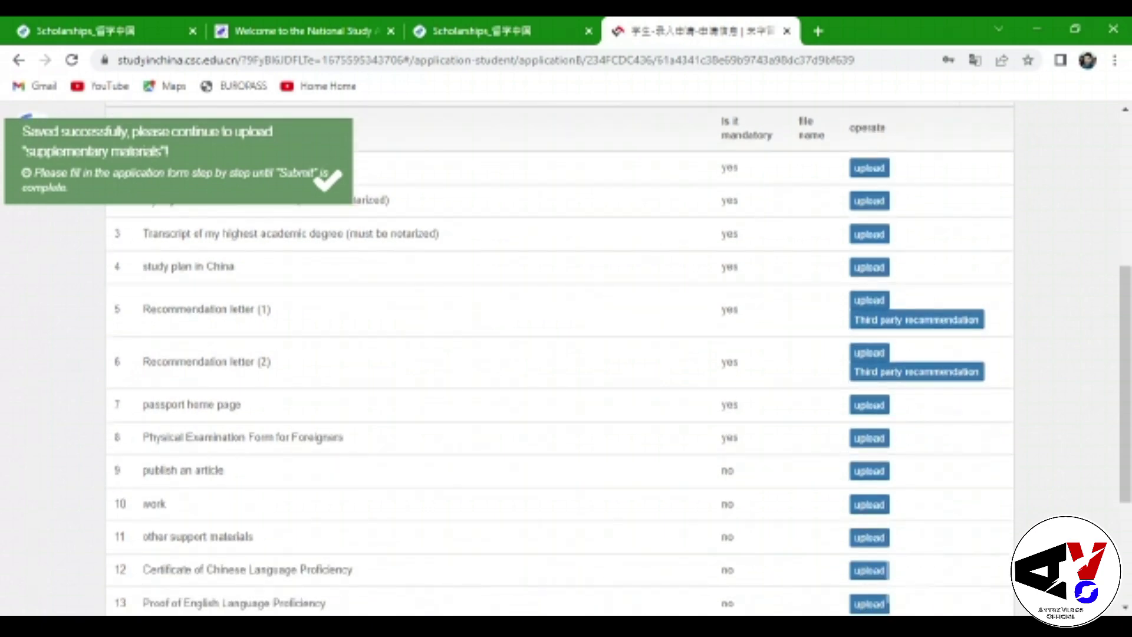
{"action": "scroll", "coordinate": [455, 337], "scroll_direction": "down", "scroll_amount": 1}
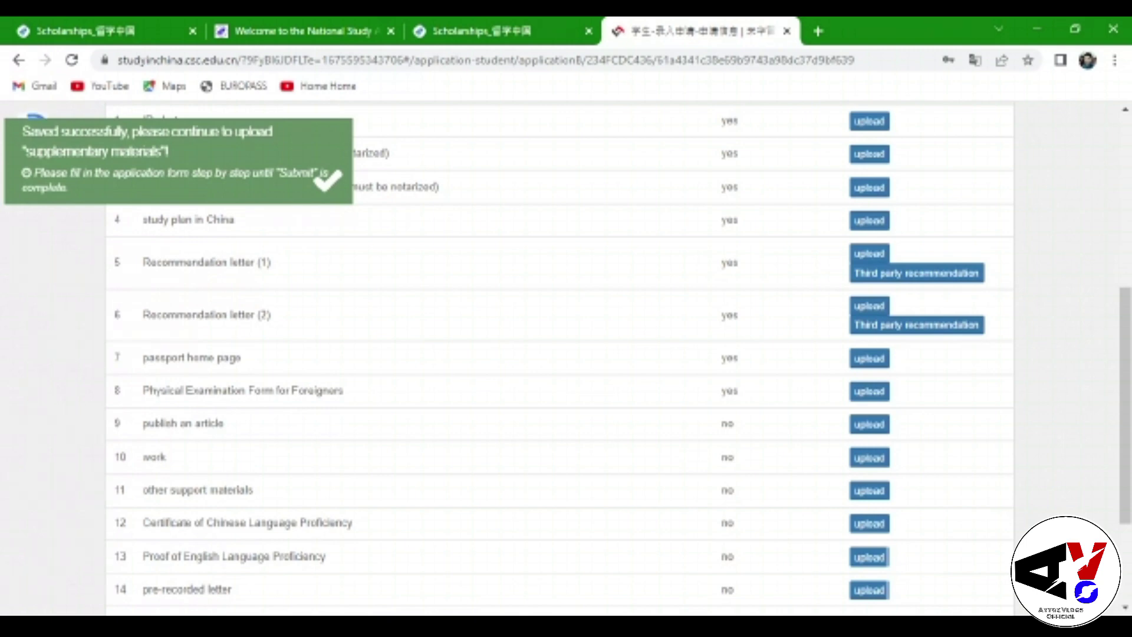
{"action": "scroll", "coordinate": [560, 359], "scroll_direction": "down", "scroll_amount": 1}
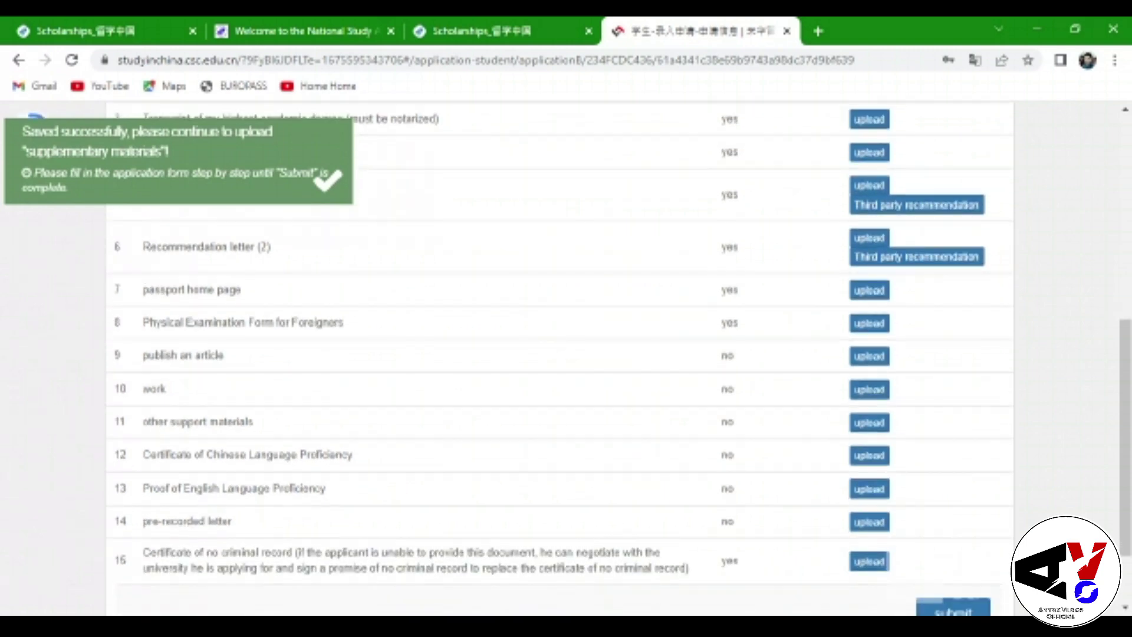
{"action": "scroll", "coordinate": [560, 354], "scroll_direction": "down", "scroll_amount": 1}
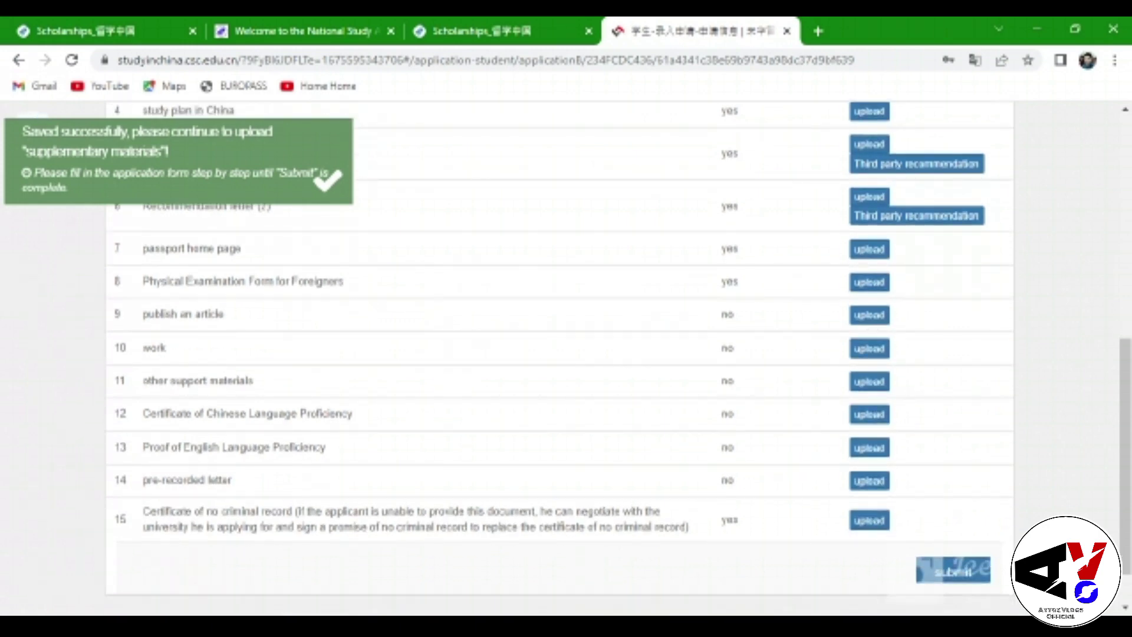
{"action": "scroll", "coordinate": [413, 336], "scroll_direction": "down", "scroll_amount": 1}
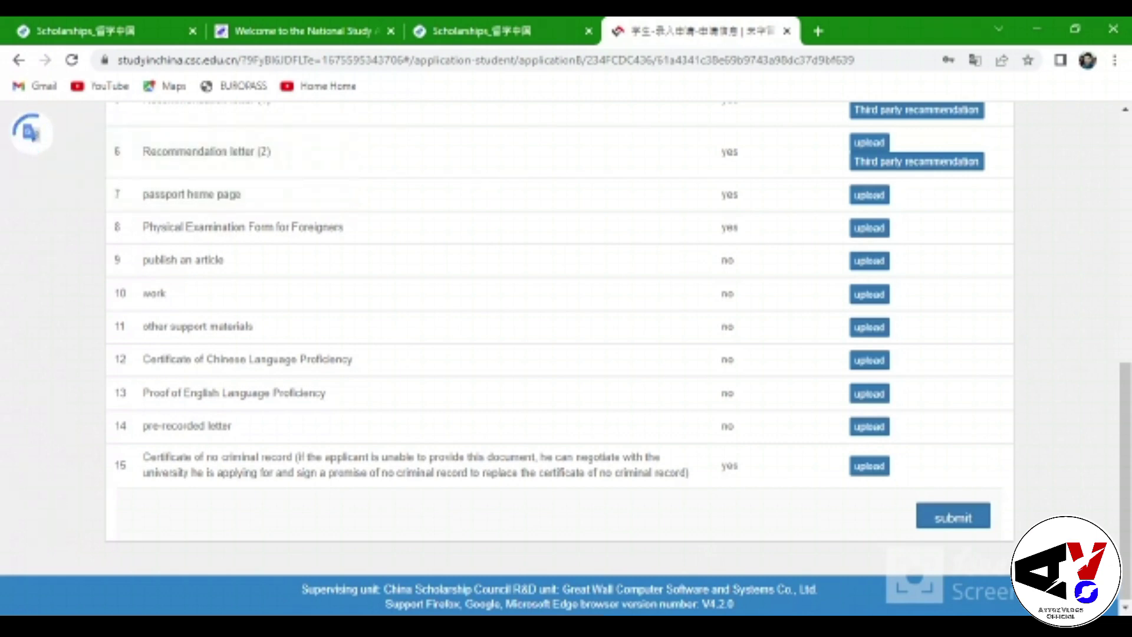
{"action": "scroll", "coordinate": [488, 379], "scroll_direction": "down", "scroll_amount": 1}
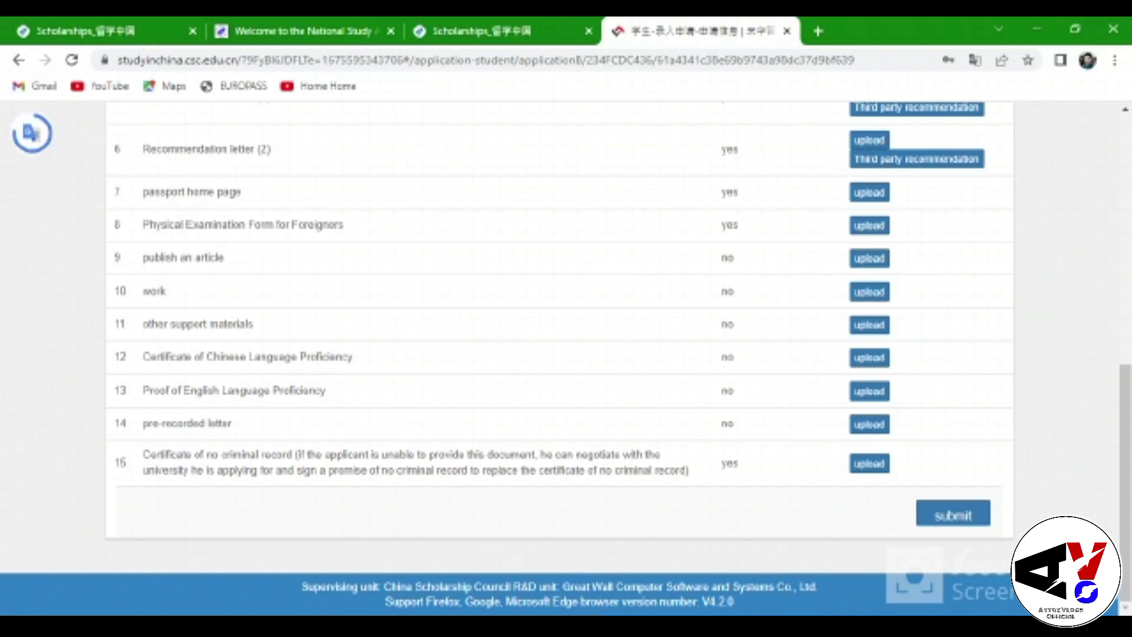
{"action": "left_click", "coordinate": [315, 456]}
{"action": "scroll", "coordinate": [596, 457], "scroll_direction": "up", "scroll_amount": 10}
{"action": "scroll", "coordinate": [569, 366], "scroll_direction": "down", "scroll_amount": 10}
{"action": "scroll", "coordinate": [561, 354], "scroll_direction": "up", "scroll_amount": 8}
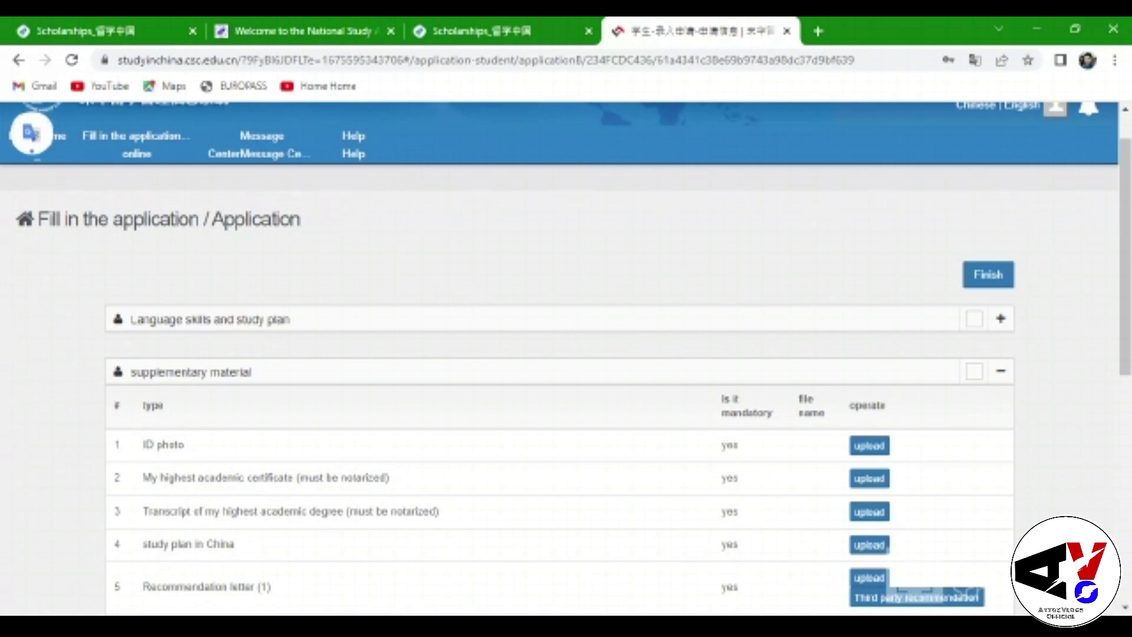
{"action": "scroll", "coordinate": [560, 353], "scroll_direction": "down", "scroll_amount": 8}
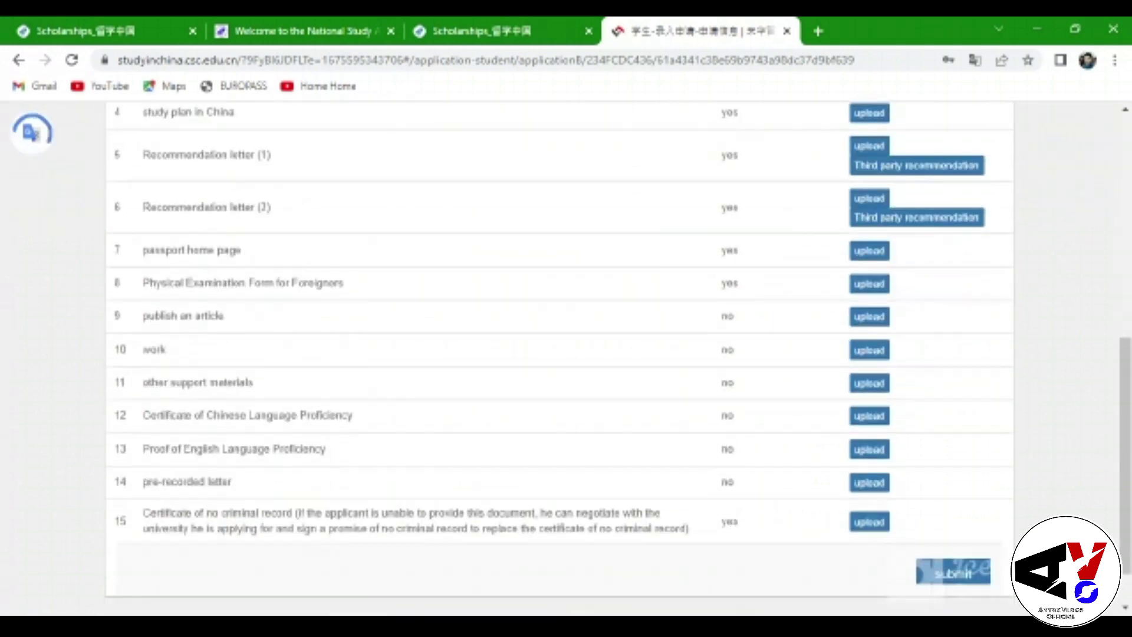
{"action": "scroll", "coordinate": [560, 354], "scroll_direction": "up", "scroll_amount": 8}
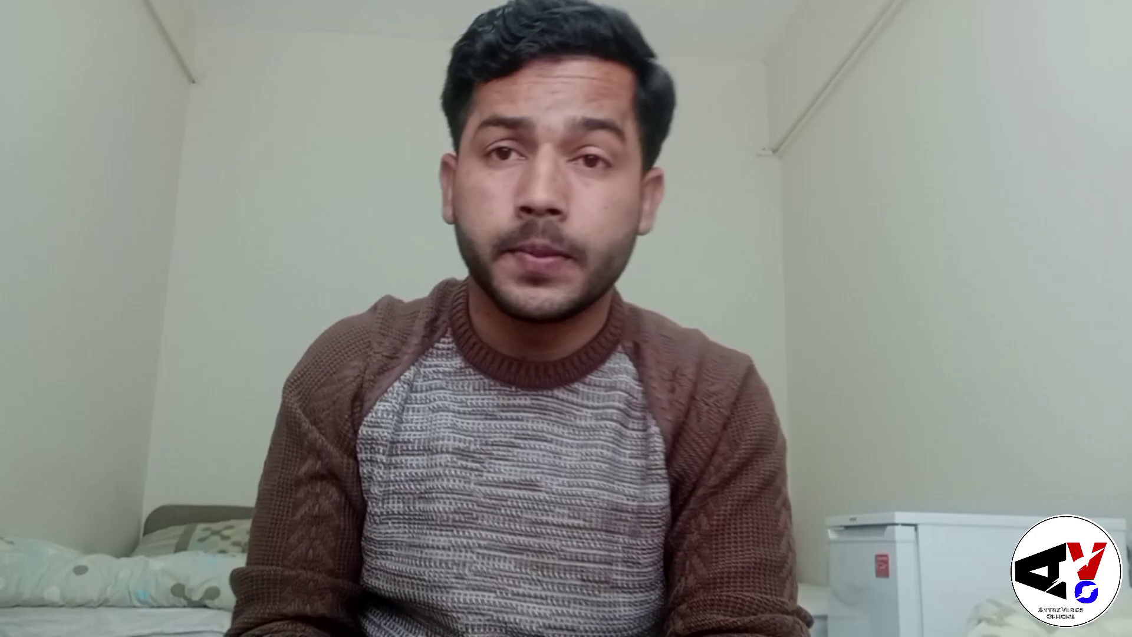